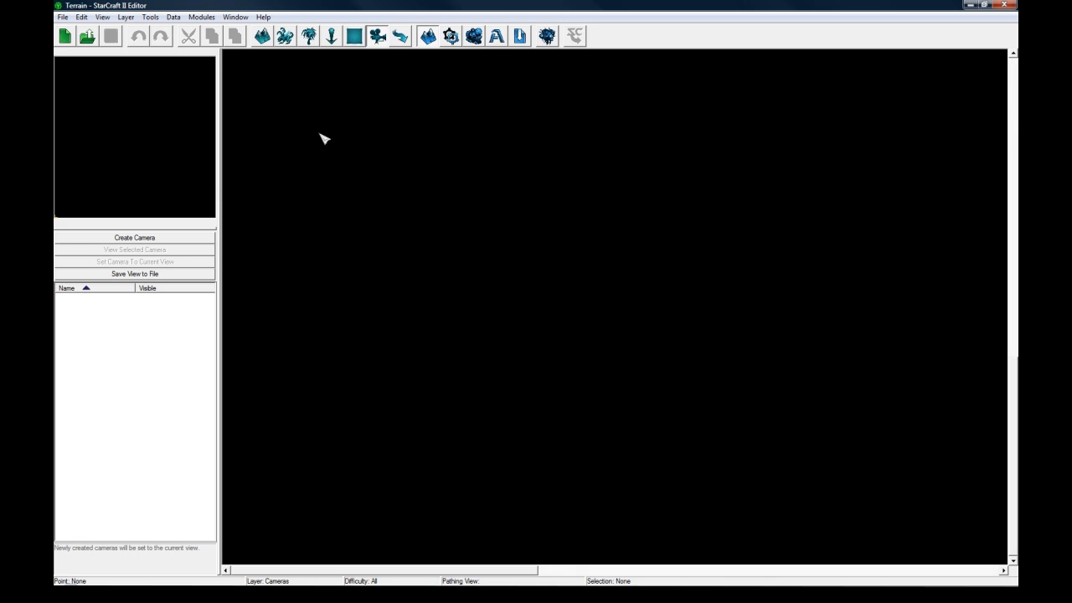
- Create a new 88 by 88 map with Melee (Liberty) dependencies and the Agria (Jungle) texture set with Agria Dirt
{"action": "left_click", "coordinate": [62, 16]}
{"action": "left_click", "coordinate": [70, 31]}
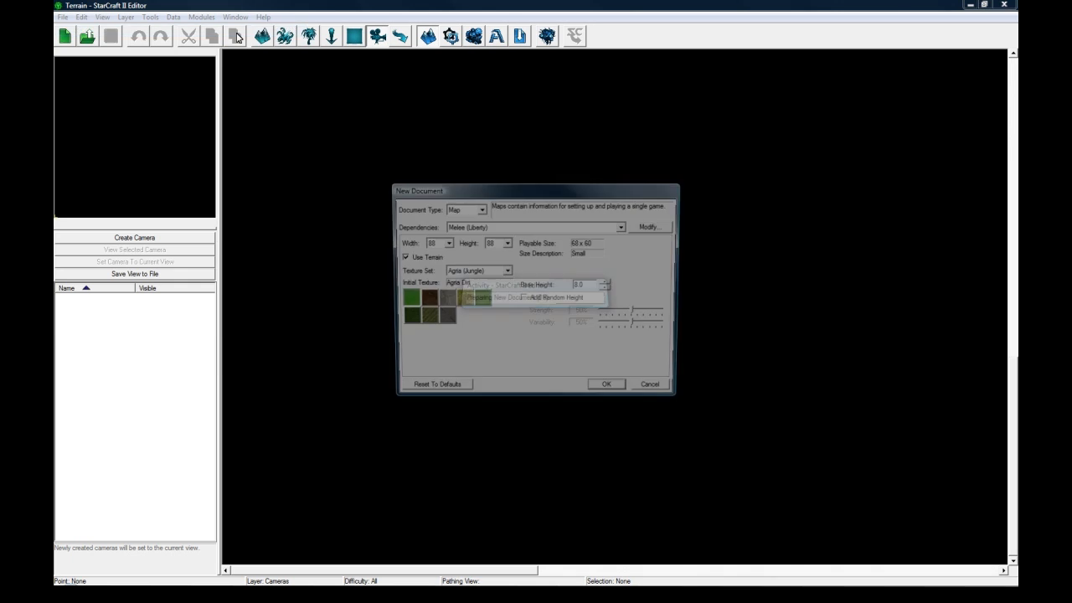
{"action": "left_click", "coordinate": [493, 228]}
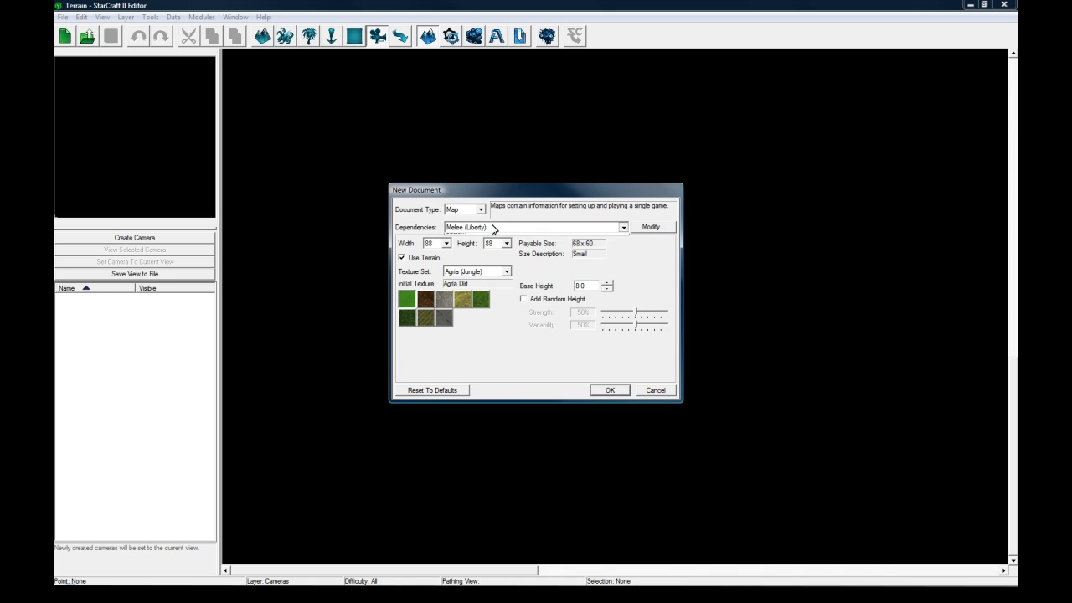
{"action": "left_click", "coordinate": [441, 248]}
{"action": "left_click", "coordinate": [446, 243]}
{"action": "left_click", "coordinate": [507, 243]}
{"action": "left_click", "coordinate": [609, 390]}
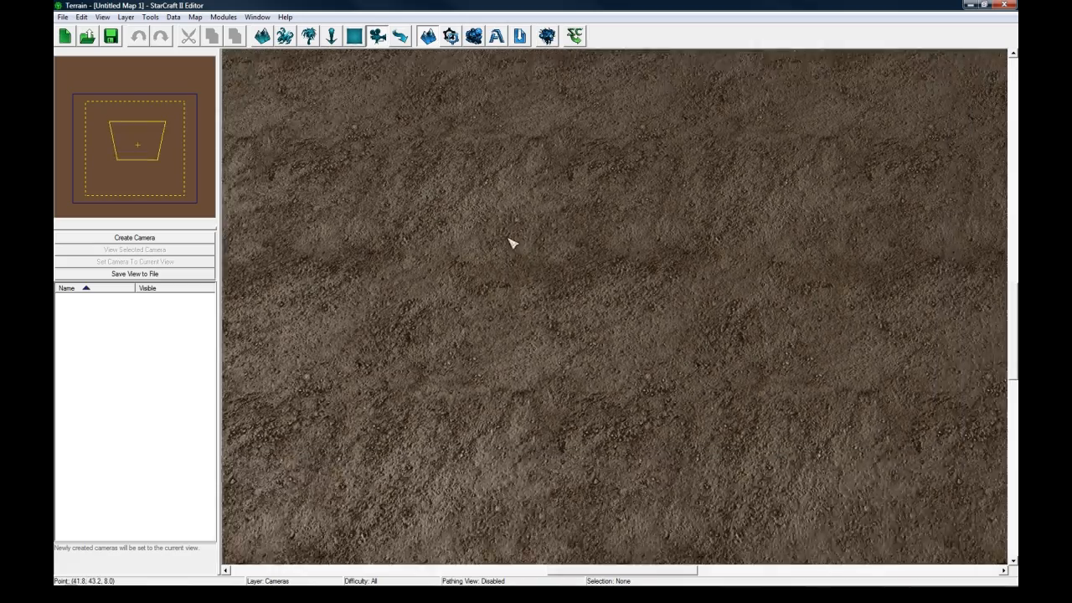
- Examine the empty terrain and the map boundaries
{"action": "scroll", "coordinate": [507, 261], "scroll_direction": "down", "scroll_amount": 3}
{"action": "right_click_drag", "start_coordinate": [504, 263], "coordinate": [545, 343]}
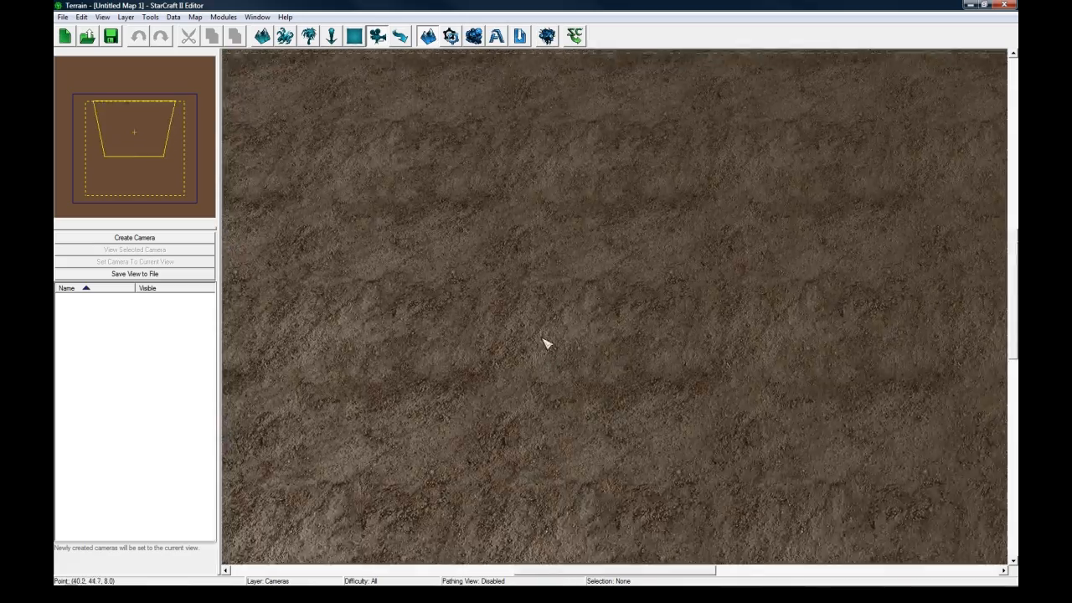
{"action": "scroll", "coordinate": [550, 343], "scroll_direction": "up", "scroll_amount": 5}
{"action": "scroll", "coordinate": [568, 328], "scroll_direction": "down", "scroll_amount": 1}
{"action": "scroll", "coordinate": [565, 326], "scroll_direction": "down", "scroll_amount": 3}
{"action": "scroll", "coordinate": [570, 246], "scroll_direction": "up", "scroll_amount": 1}
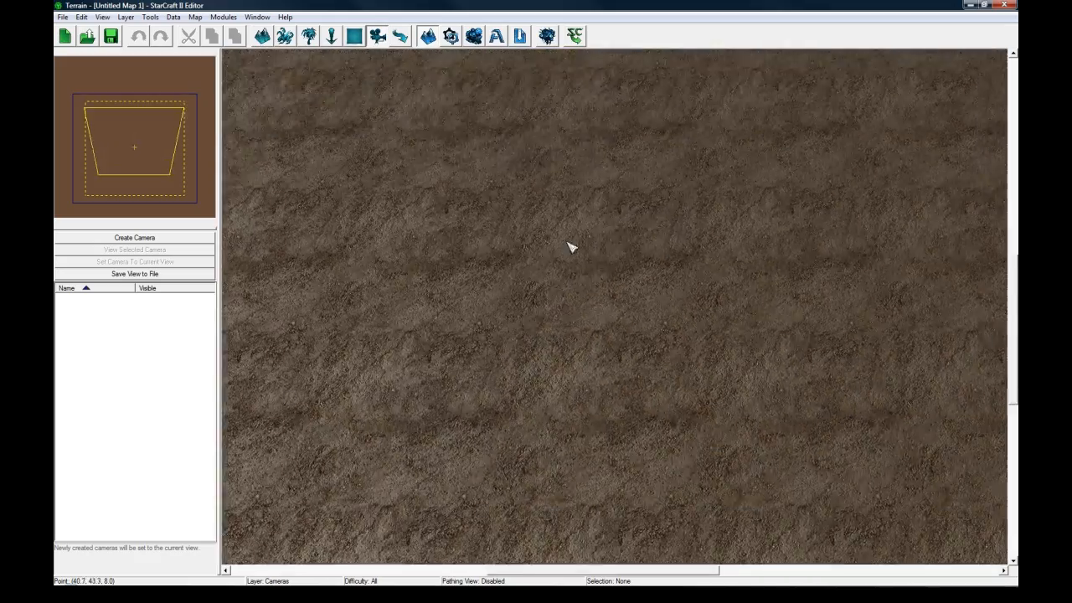
{"action": "right_click_drag", "start_coordinate": [448, 216], "coordinate": [501, 326]}
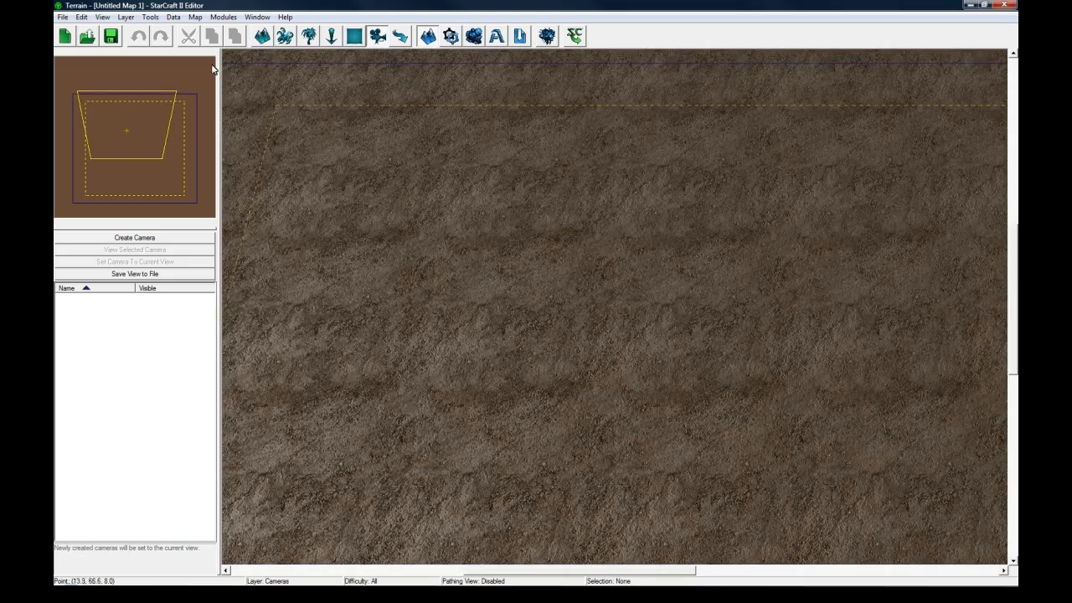
{"action": "right_click_drag", "start_coordinate": [467, 270], "coordinate": [412, 199]}
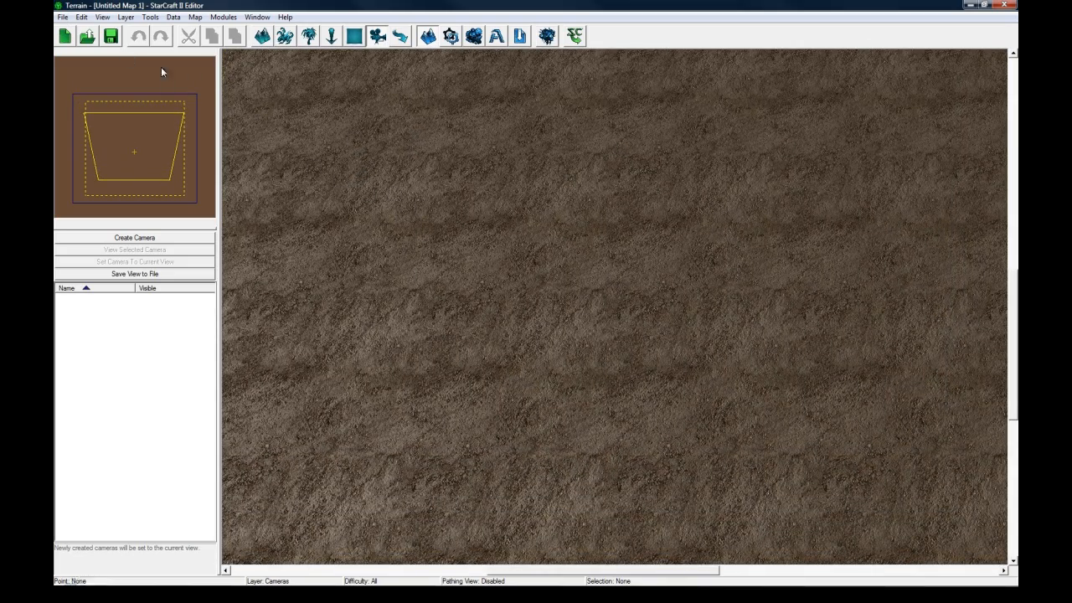
{"action": "mouse_move", "coordinate": [337, 187]}
{"action": "right_mouse_down"}
{"action": "mouse_move", "coordinate": [407, 303]}
{"action": "mouse_move", "coordinate": [553, 309]}
{"action": "mouse_move", "coordinate": [517, 232]}
{"action": "mouse_move", "coordinate": [467, 248]}
{"action": "mouse_move", "coordinate": [327, 180]}
{"action": "right_mouse_up"}
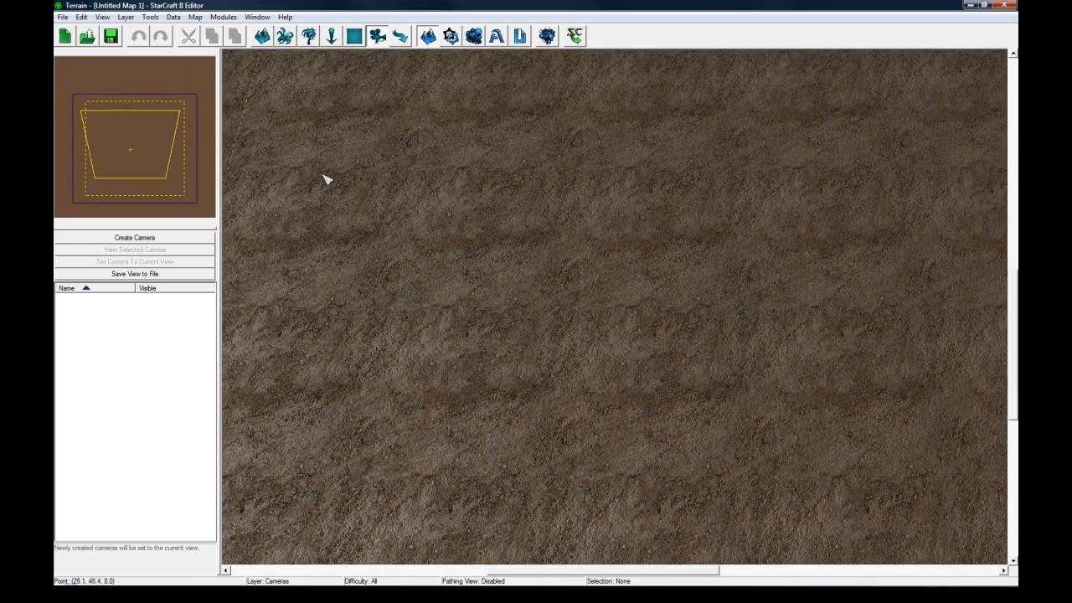
- In the Data Editor, add an ability named Frostbolt with the suggested ID and the ability type Effect - Target
{"action": "left_click", "coordinate": [473, 41]}
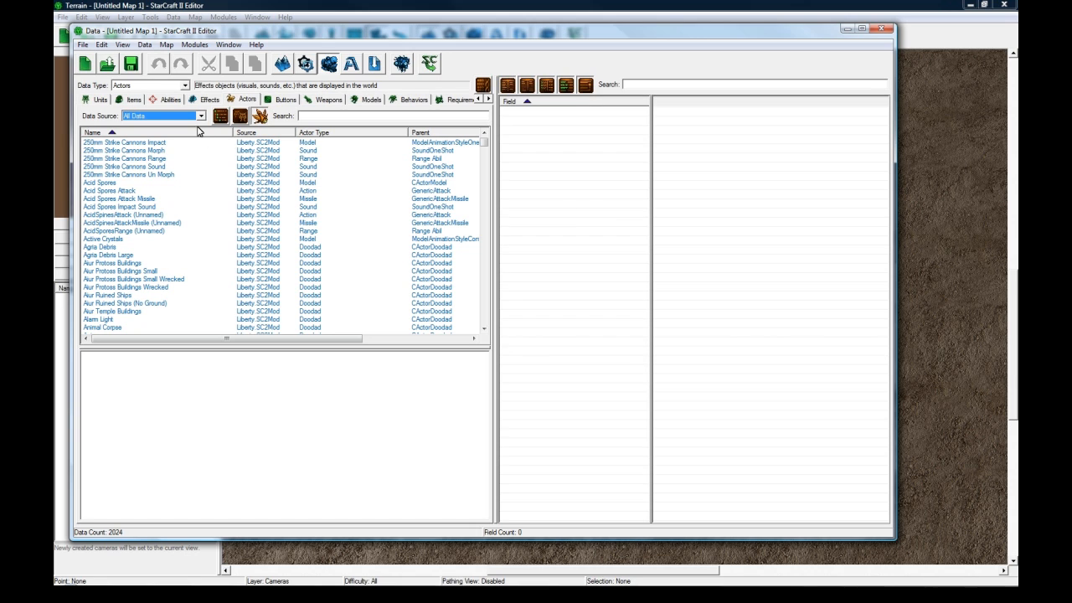
{"action": "left_click", "coordinate": [152, 100]}
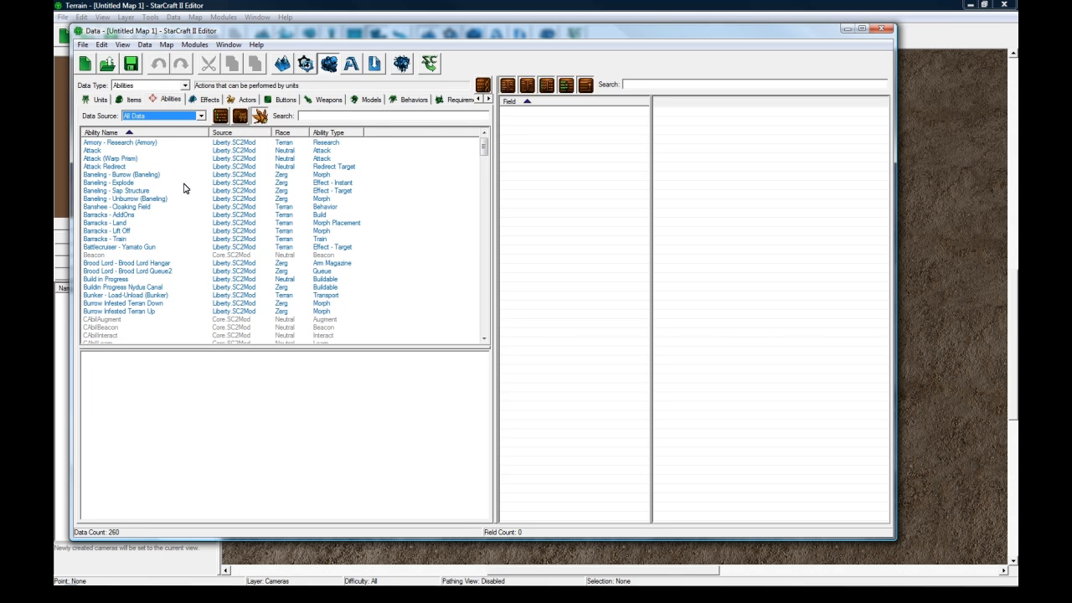
{"action": "left_click", "coordinate": [158, 184]}
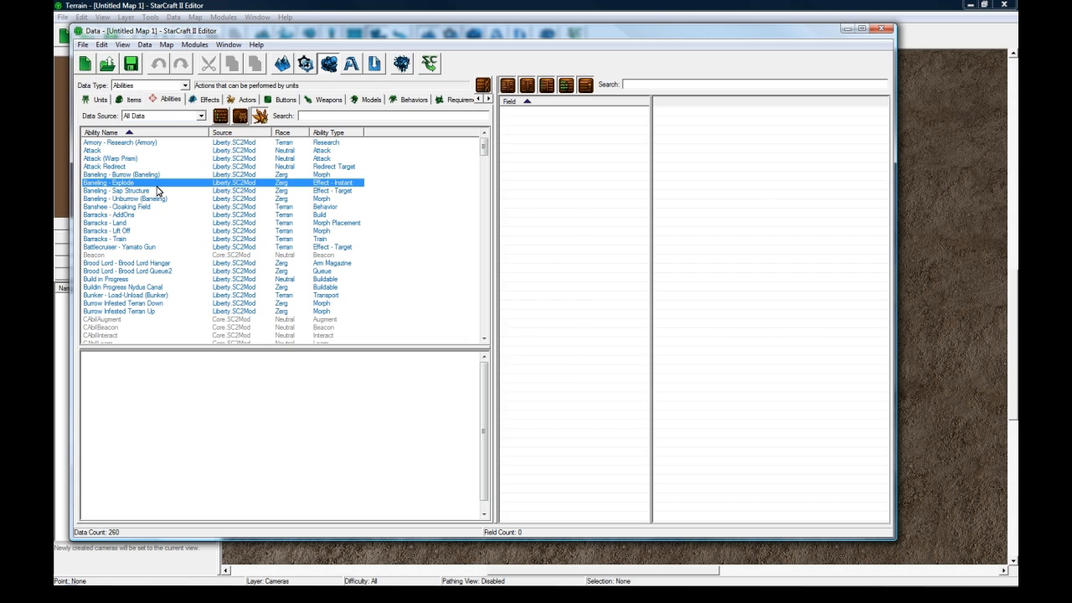
{"action": "right_click", "coordinate": [157, 185]}
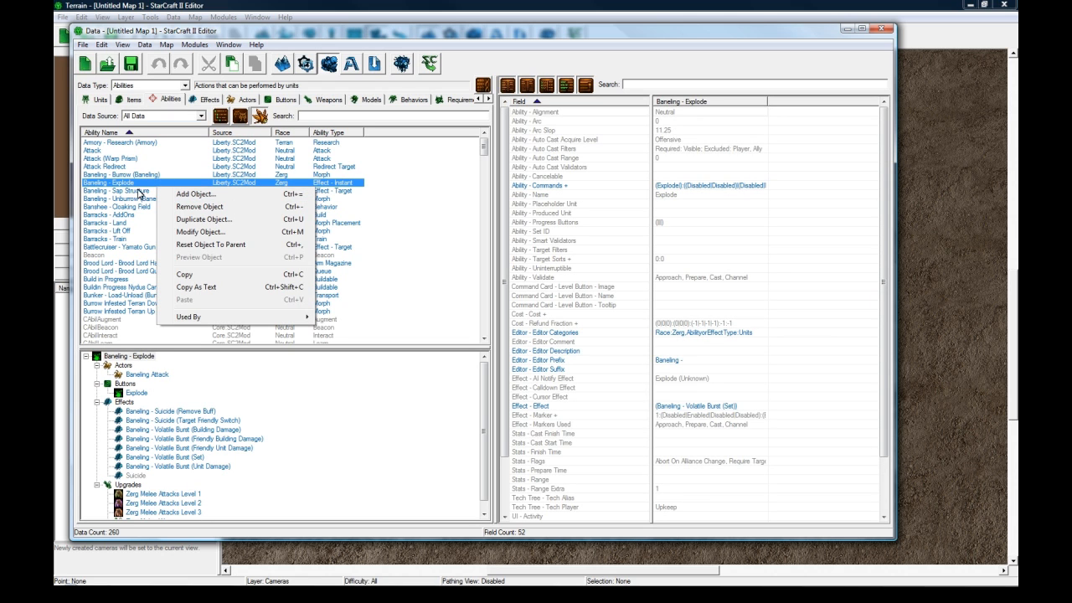
{"action": "left_click", "coordinate": [186, 194]}
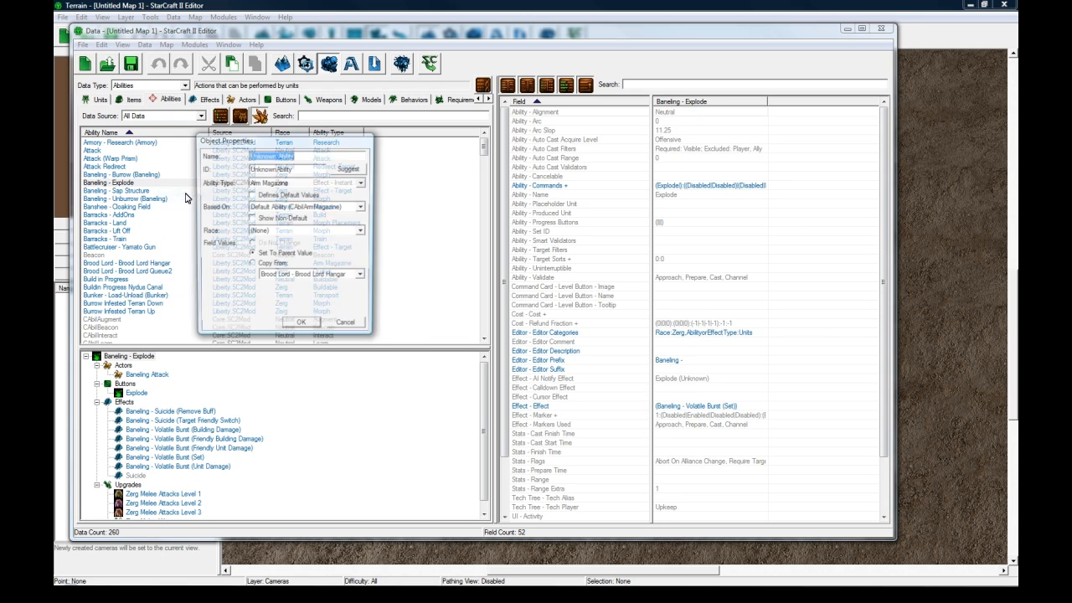
{"action": "type", "text": "Frostbolt"}
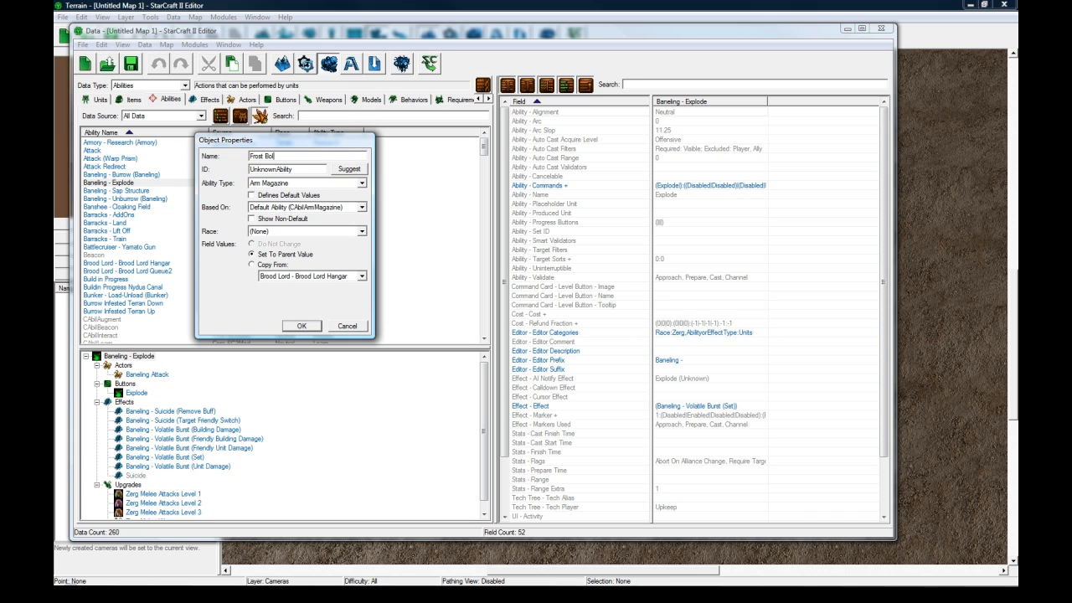
{"action": "left_click", "coordinate": [348, 169]}
{"action": "left_click", "coordinate": [287, 184]}
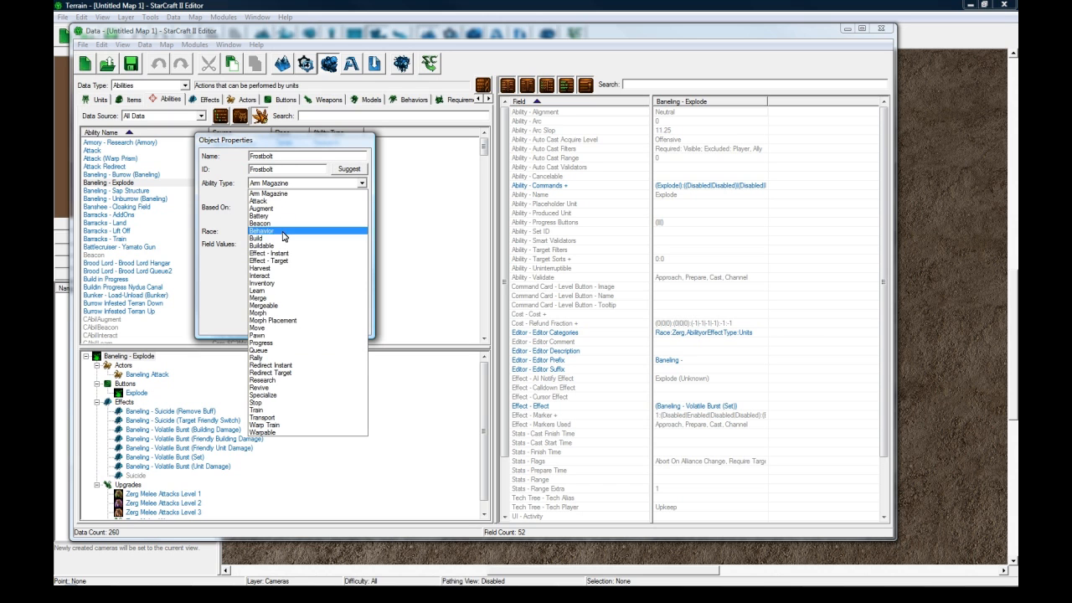
{"action": "left_click", "coordinate": [285, 260]}
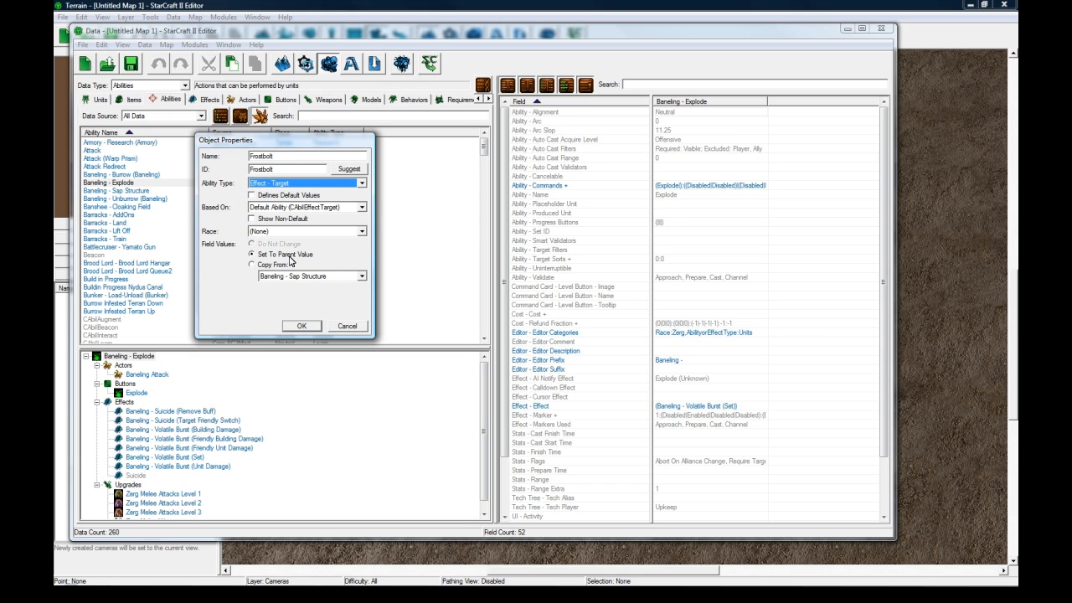
{"action": "left_click", "coordinate": [305, 327]}
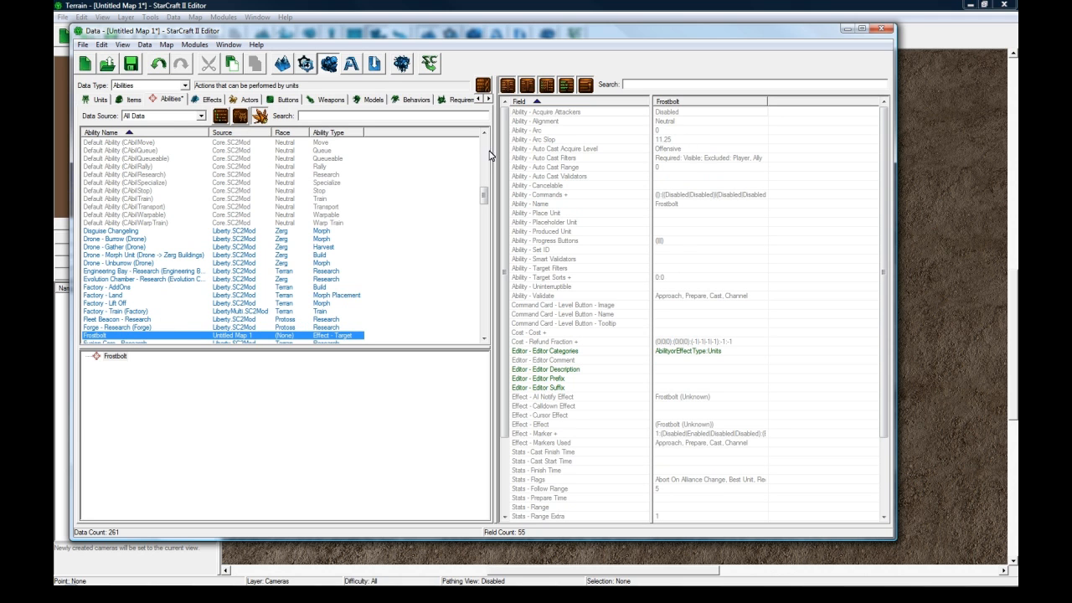
- Save the map as "Frostbolt tutorial" in the StarCraft II Maps folder
{"action": "left_click", "coordinate": [130, 64]}
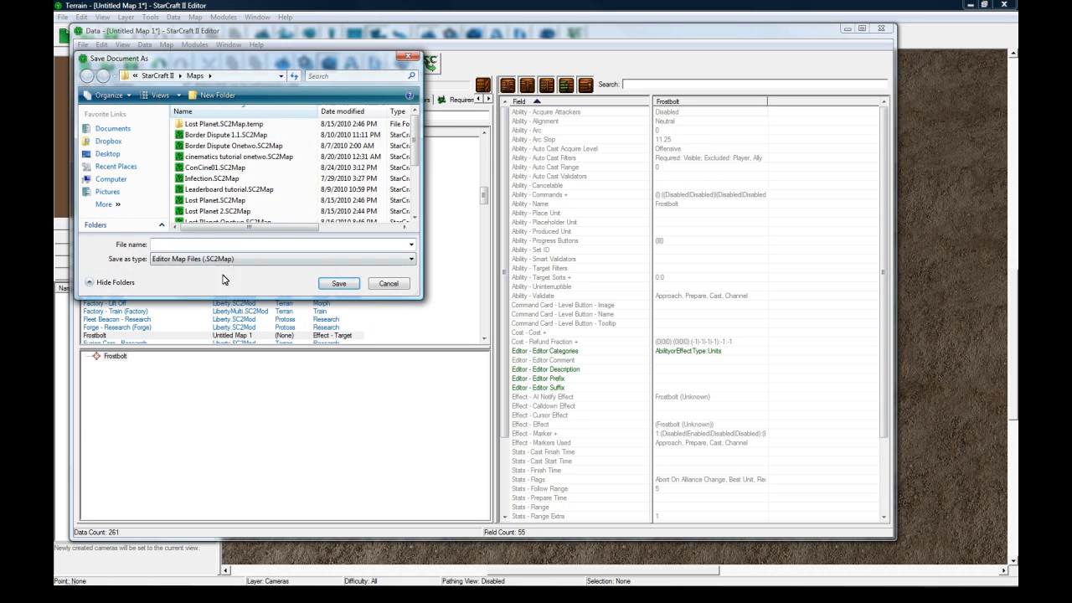
{"action": "type", "text": "Cine"}
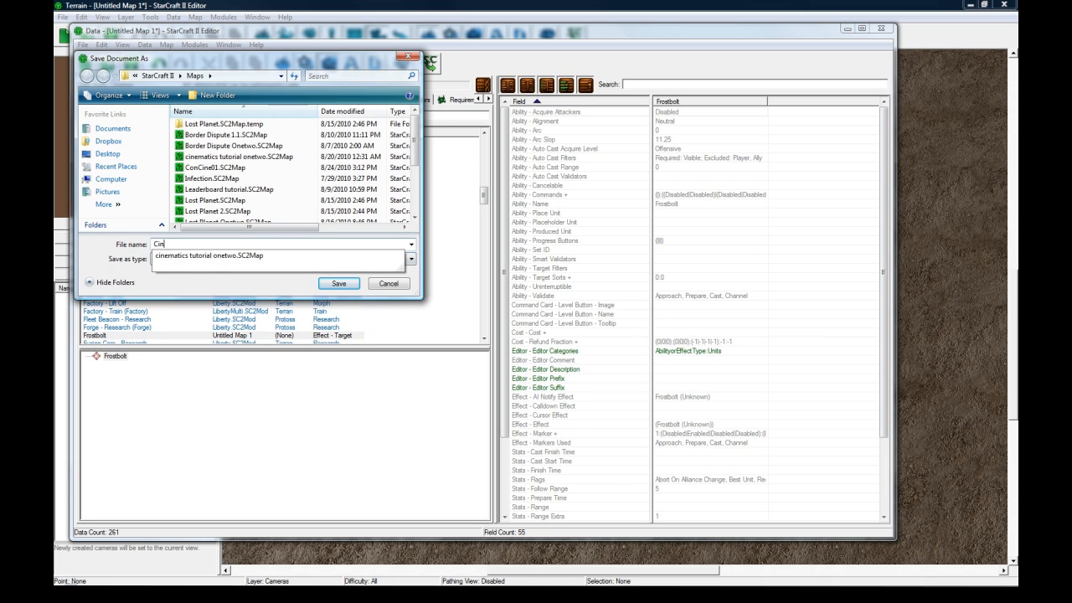
{"action": "key", "text": "BackSpace"}
{"action": "key", "text": "BackSpace"}
{"action": "key", "text": "BackSpace"}
{"action": "type", "text": "Frostbolt tutorial"}
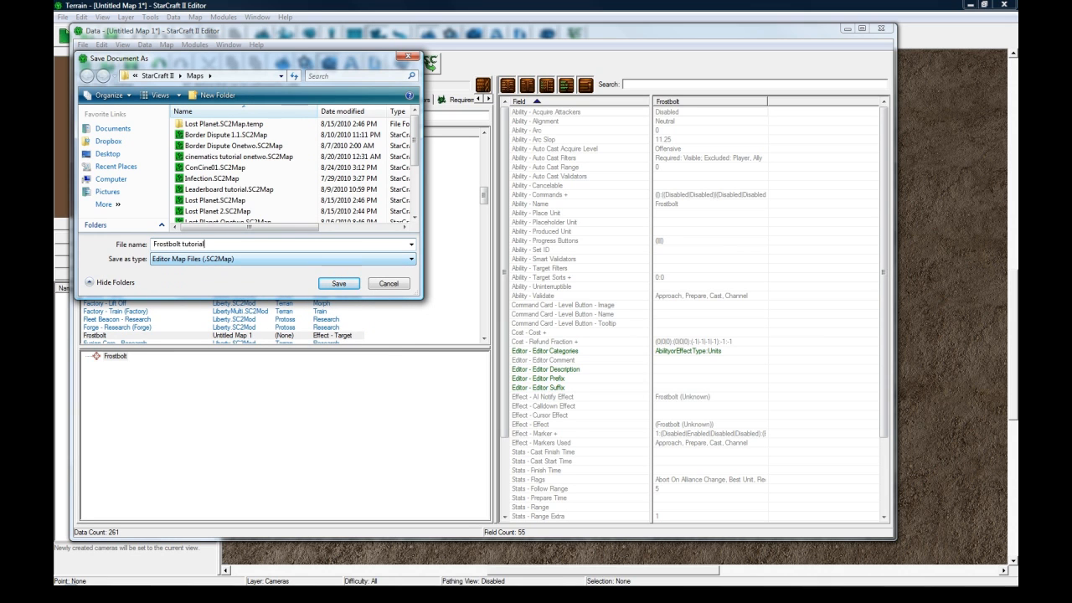
{"action": "key", "text": "Return"}
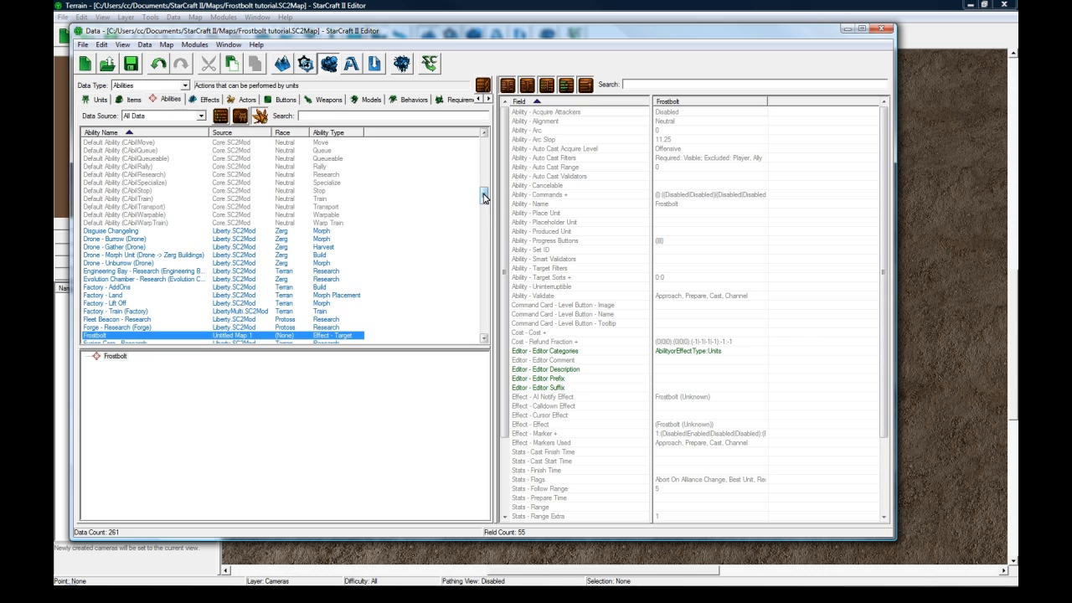
- In the Frostbolt ability's Cost values, set the cooldown's Time Use to 5
{"action": "scroll", "coordinate": [483, 204], "scroll_direction": "down", "scroll_amount": 3}
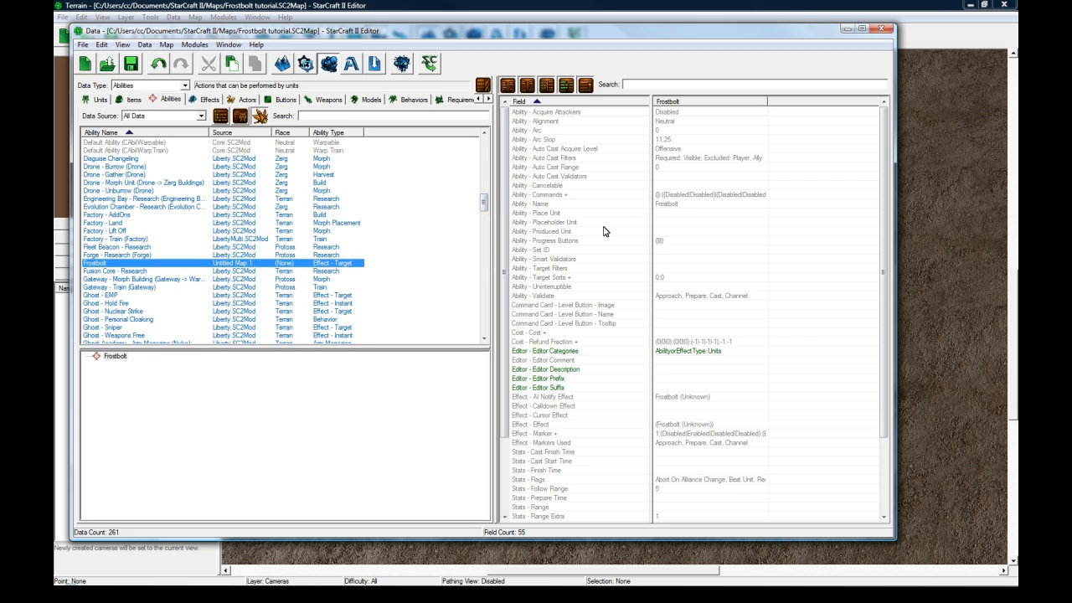
{"action": "left_click", "coordinate": [686, 258]}
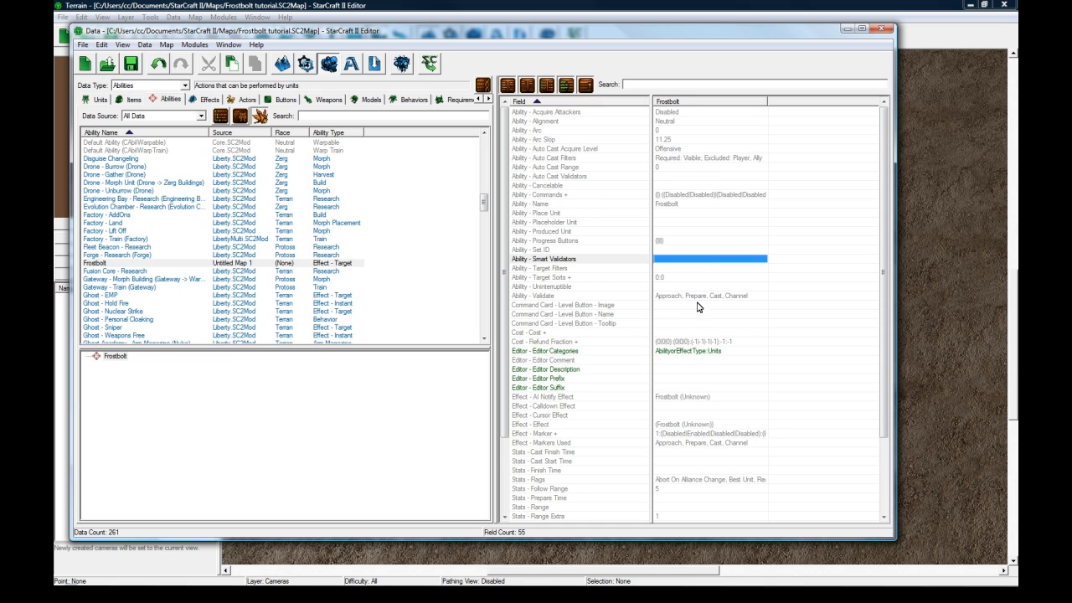
{"action": "scroll", "coordinate": [696, 306], "scroll_direction": "down", "scroll_amount": 3}
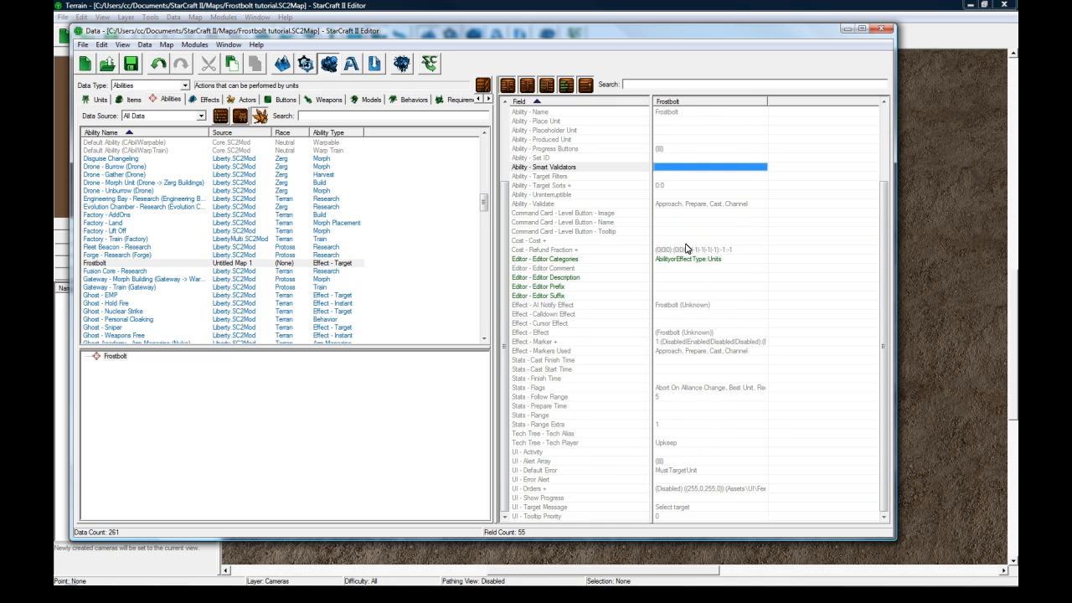
{"action": "double_click", "coordinate": [676, 241]}
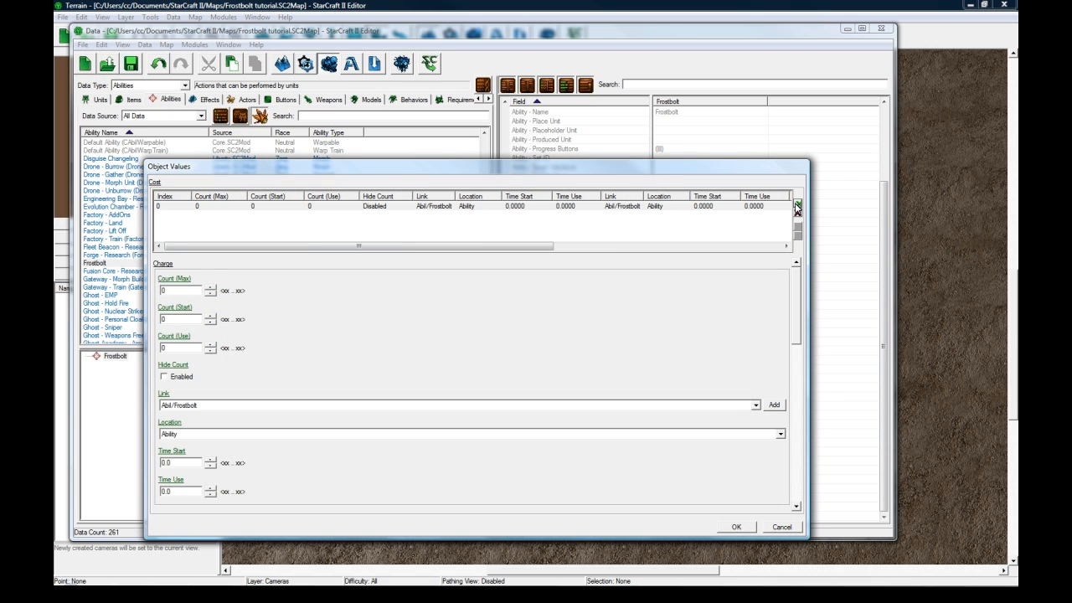
{"action": "scroll", "coordinate": [289, 349], "scroll_direction": "down", "scroll_amount": 5}
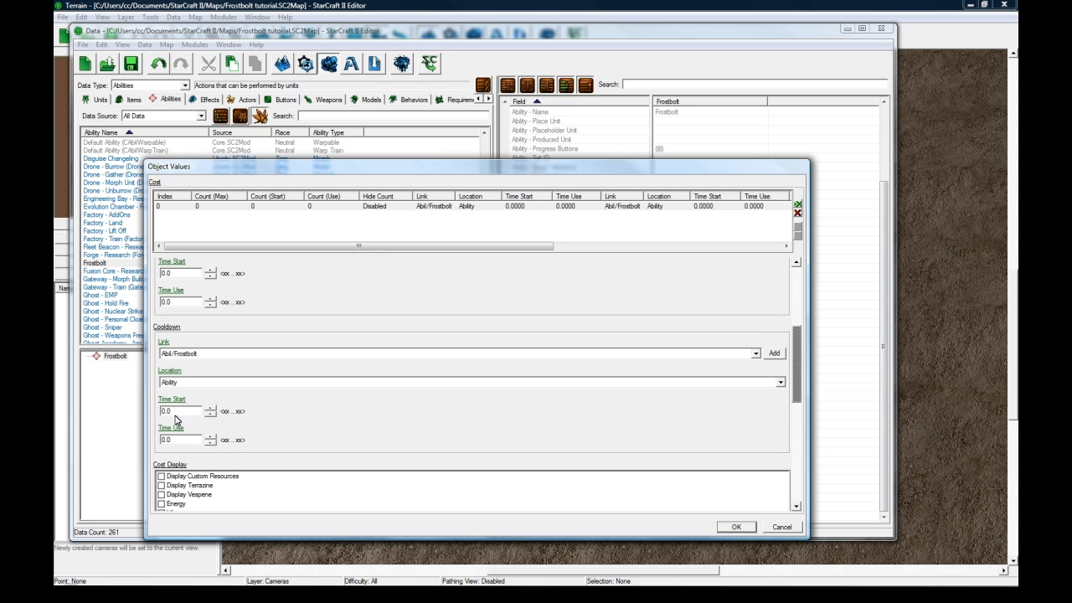
{"action": "left_click_drag", "start_coordinate": [182, 440], "coordinate": [151, 436]}
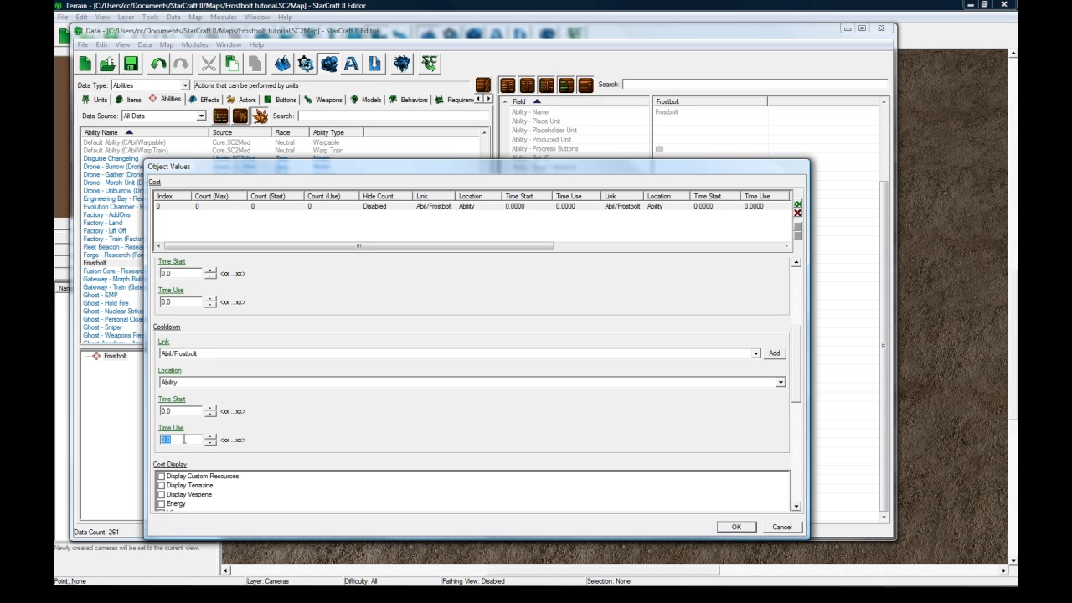
{"action": "type", "text": "5"}
{"action": "scroll", "coordinate": [793, 352], "scroll_direction": "down", "scroll_amount": 2}
{"action": "left_click", "coordinate": [170, 376]}
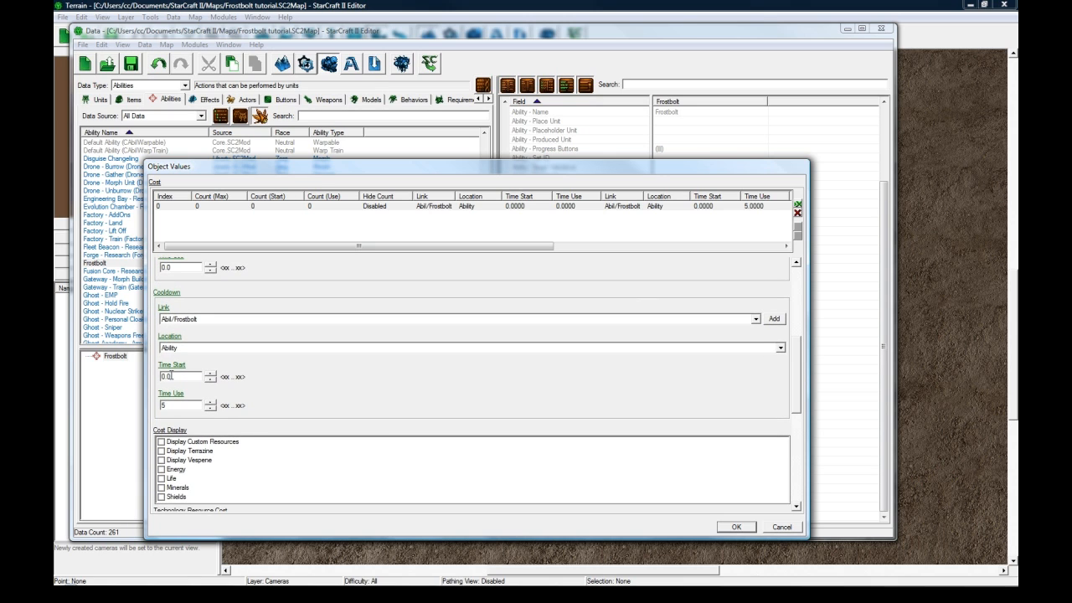
- Set the Energy vital cost of Frostbolt to 5 and accept the cost values
{"action": "left_click_drag", "start_coordinate": [792, 394], "coordinate": [800, 489]}
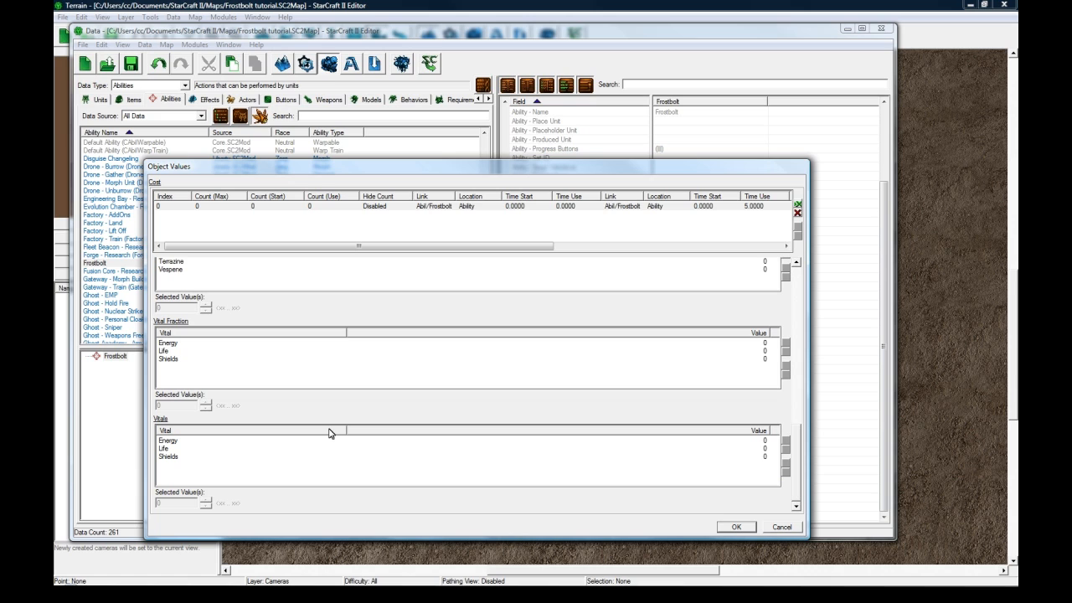
{"action": "left_click", "coordinate": [187, 443]}
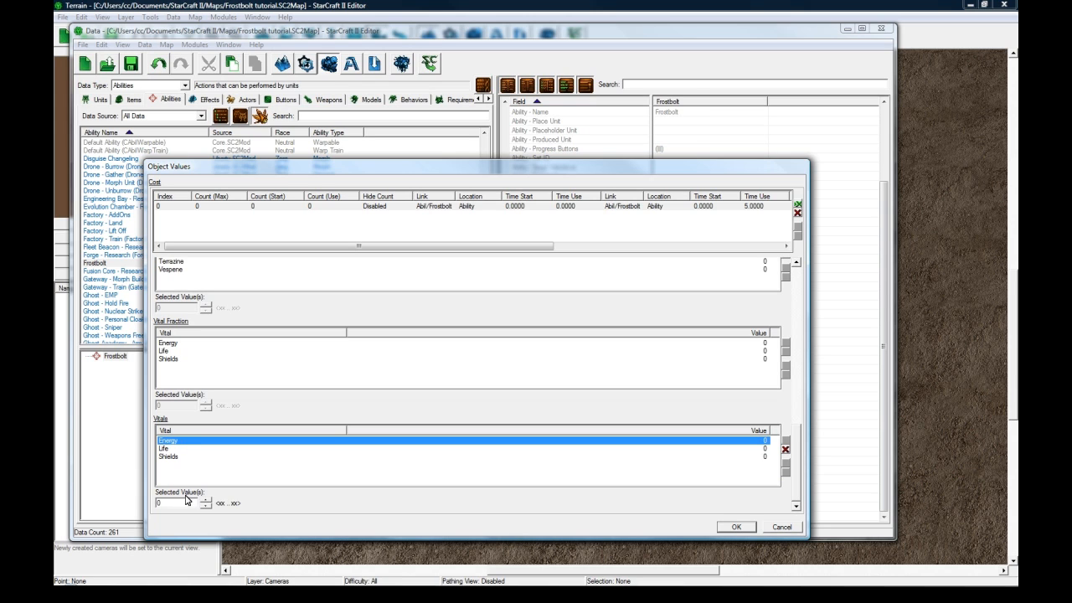
{"action": "left_click", "coordinate": [186, 500]}
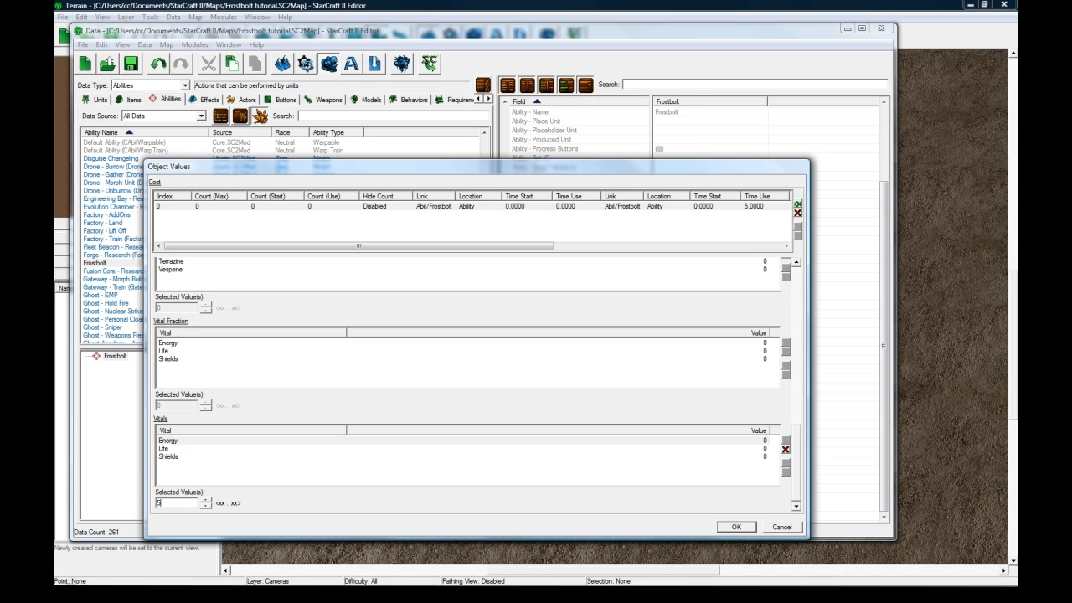
{"action": "left_click", "coordinate": [742, 526]}
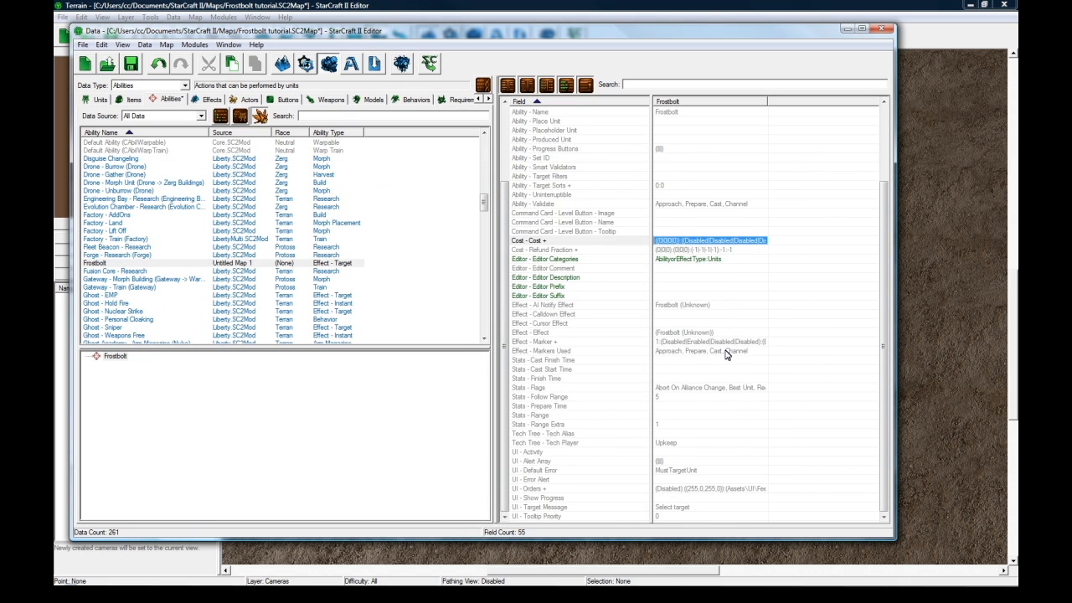
- Review Frostbolt's Refund Fraction, Effect, Cast Finish Time and Cast Start Time fields
{"action": "left_click", "coordinate": [695, 250]}
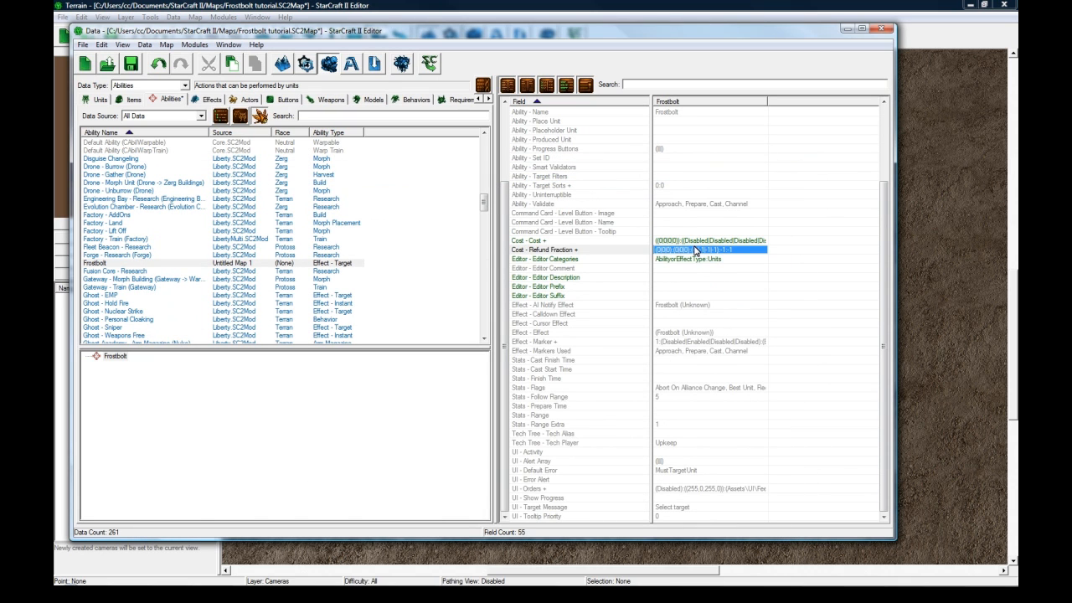
{"action": "left_click", "coordinate": [677, 332]}
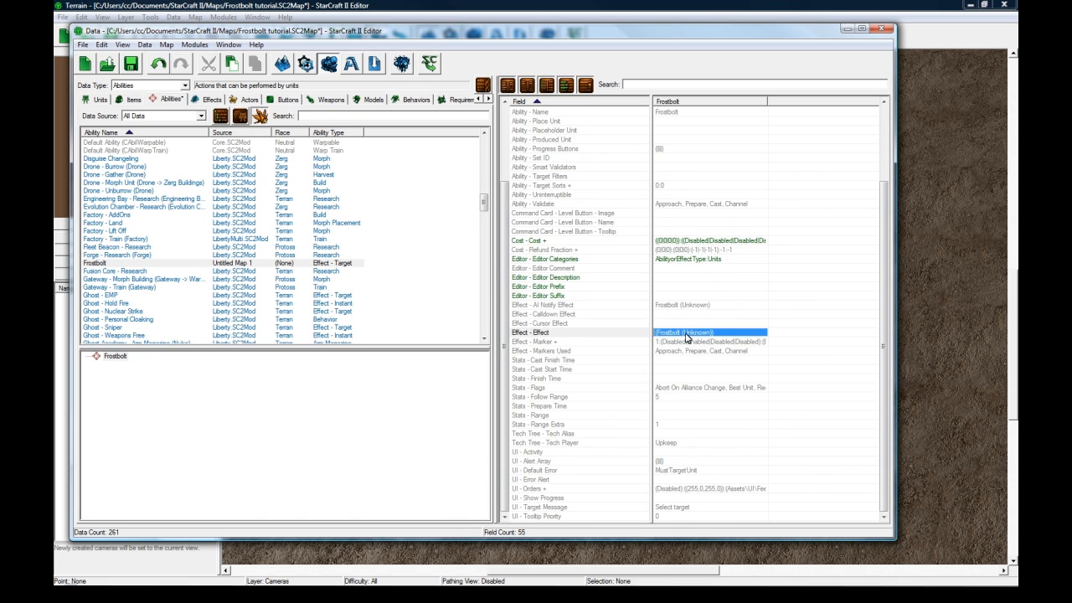
{"action": "left_click", "coordinate": [663, 362]}
{"action": "left_click", "coordinate": [667, 369]}
{"action": "left_click", "coordinate": [667, 360]}
{"action": "left_click", "coordinate": [667, 369]}
{"action": "left_click", "coordinate": [666, 361]}
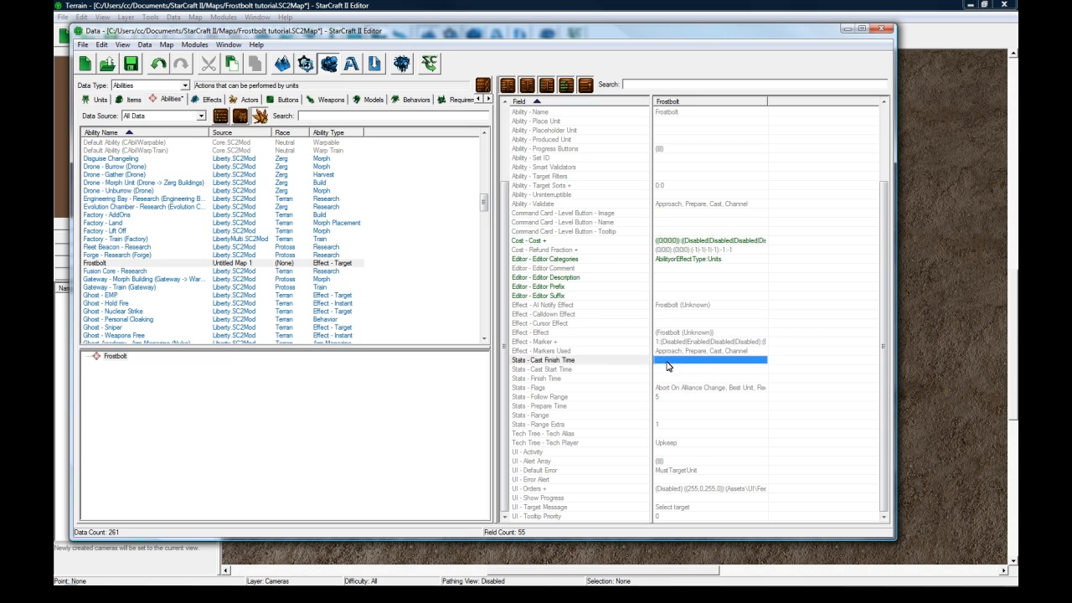
- Add a Prepare Time value of 1 to the Frostbolt ability's stats and accept it
{"action": "left_click", "coordinate": [666, 369]}
{"action": "left_click", "coordinate": [666, 360]}
{"action": "left_click", "coordinate": [667, 371]}
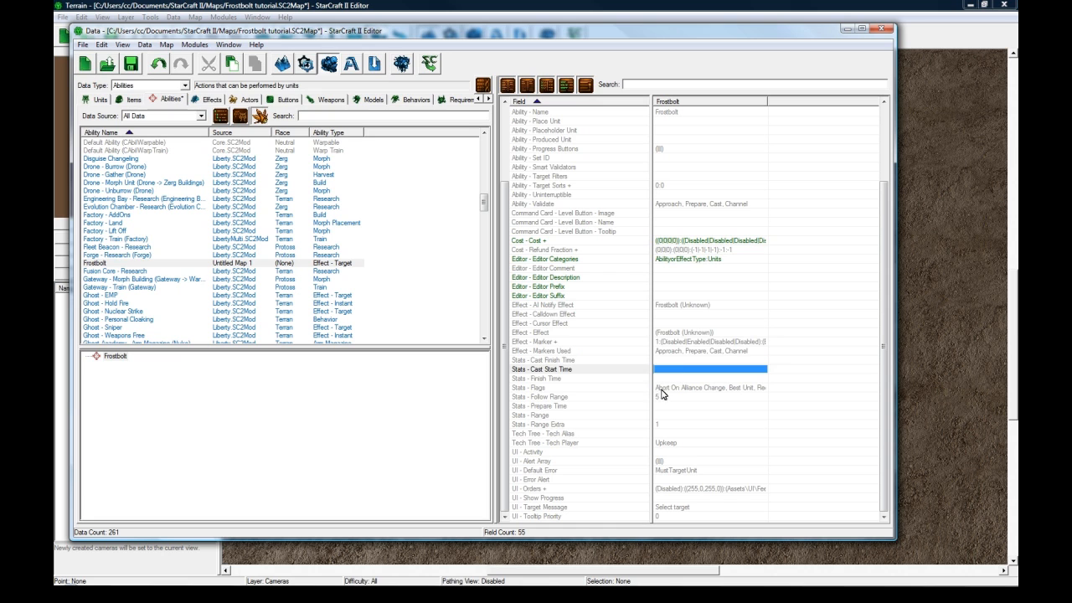
{"action": "left_click", "coordinate": [679, 389]}
{"action": "left_click", "coordinate": [672, 407]}
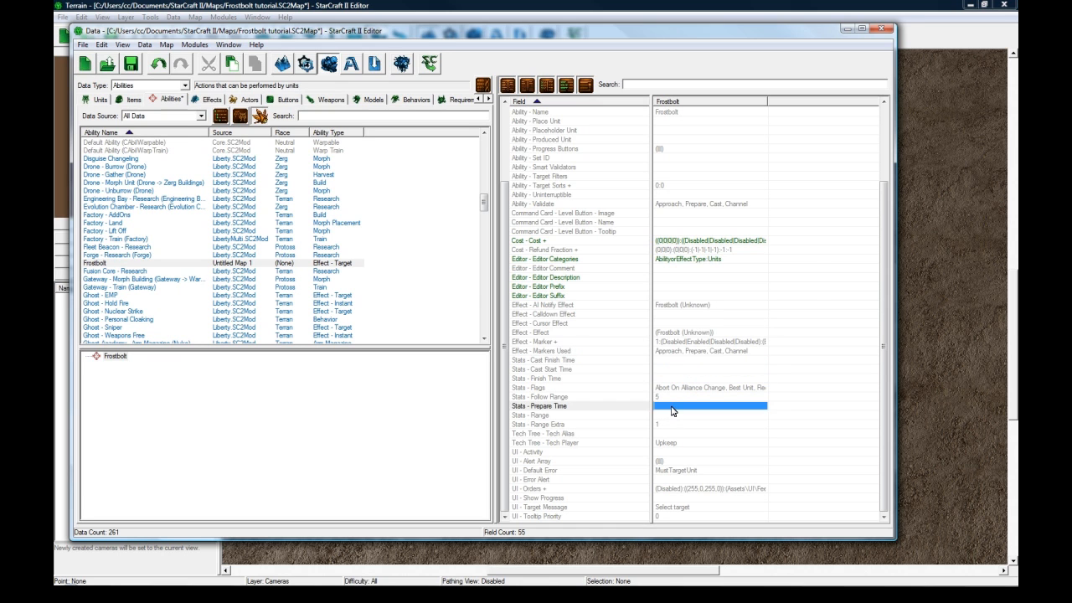
{"action": "double_click", "coordinate": [672, 407]}
{"action": "left_click", "coordinate": [800, 207]}
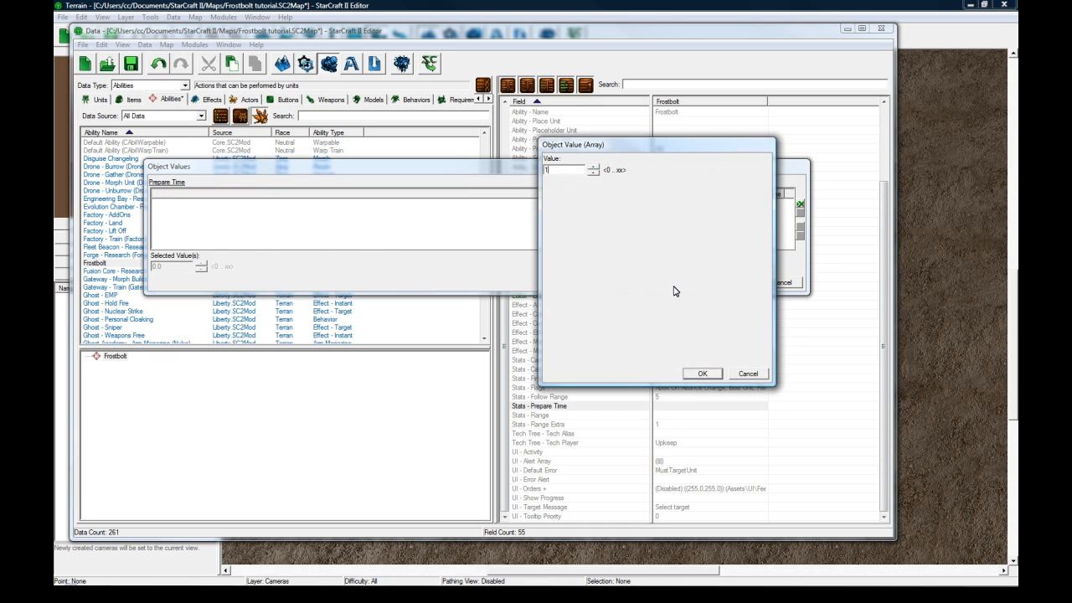
{"action": "left_click", "coordinate": [700, 374]}
{"action": "left_click", "coordinate": [748, 285]}
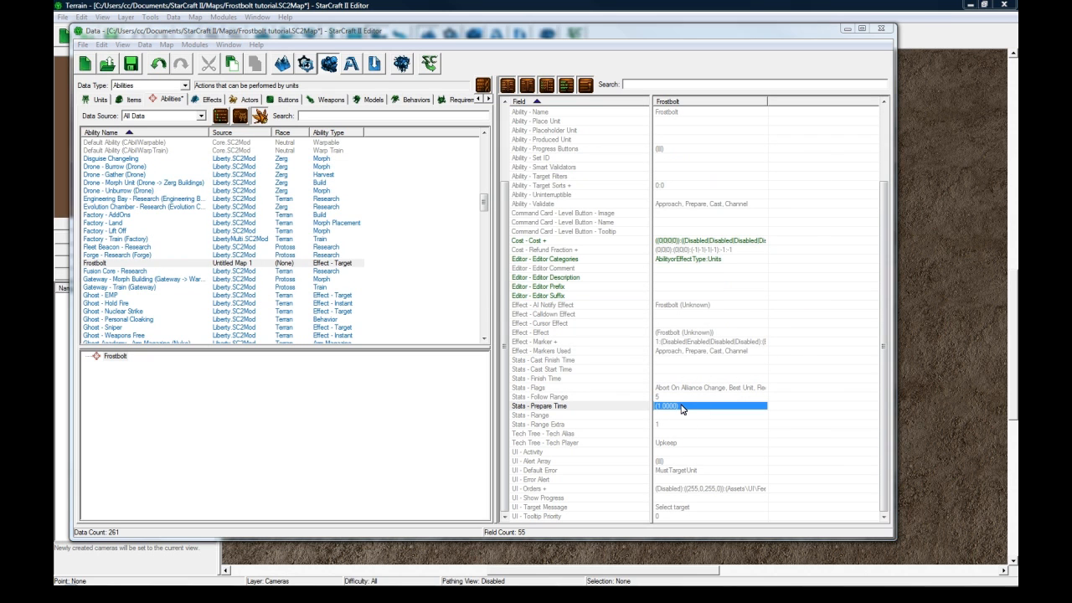
{"action": "double_click", "coordinate": [683, 408]}
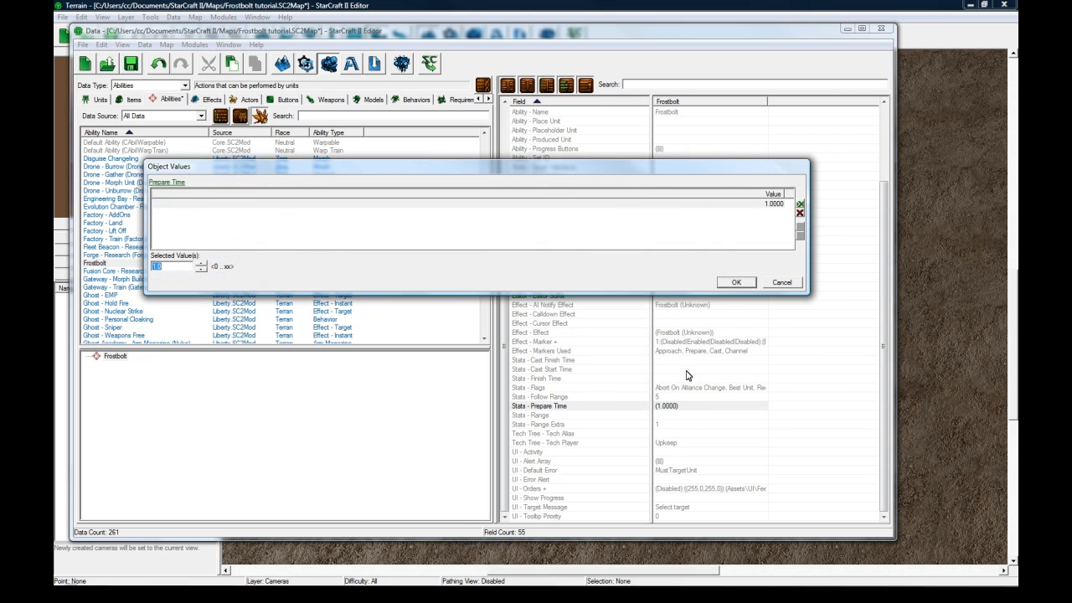
{"action": "left_click", "coordinate": [767, 208]}
{"action": "left_click", "coordinate": [799, 203]}
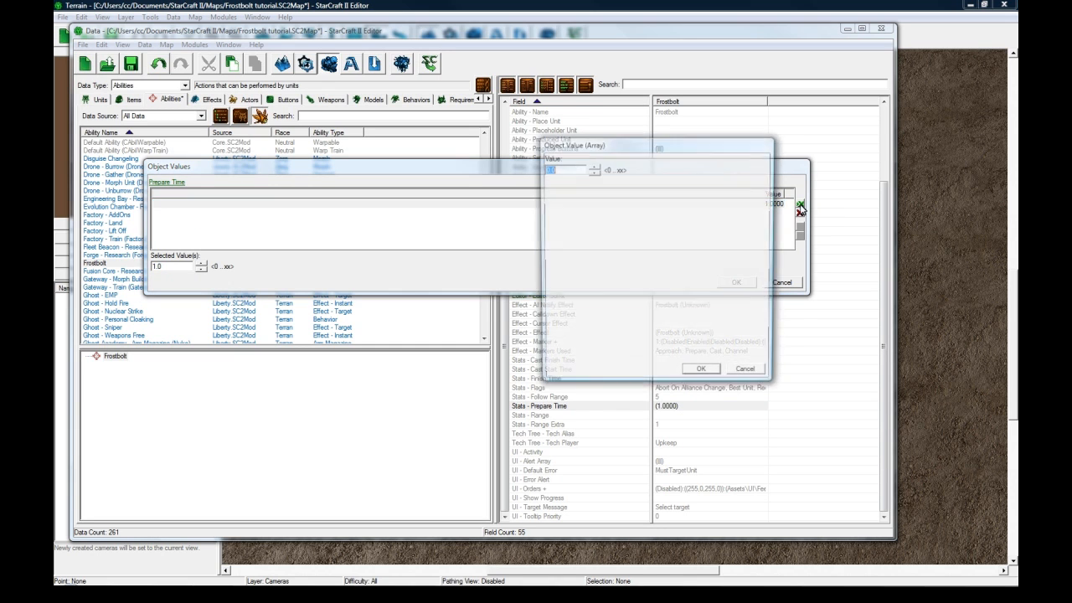
{"action": "left_click", "coordinate": [749, 376]}
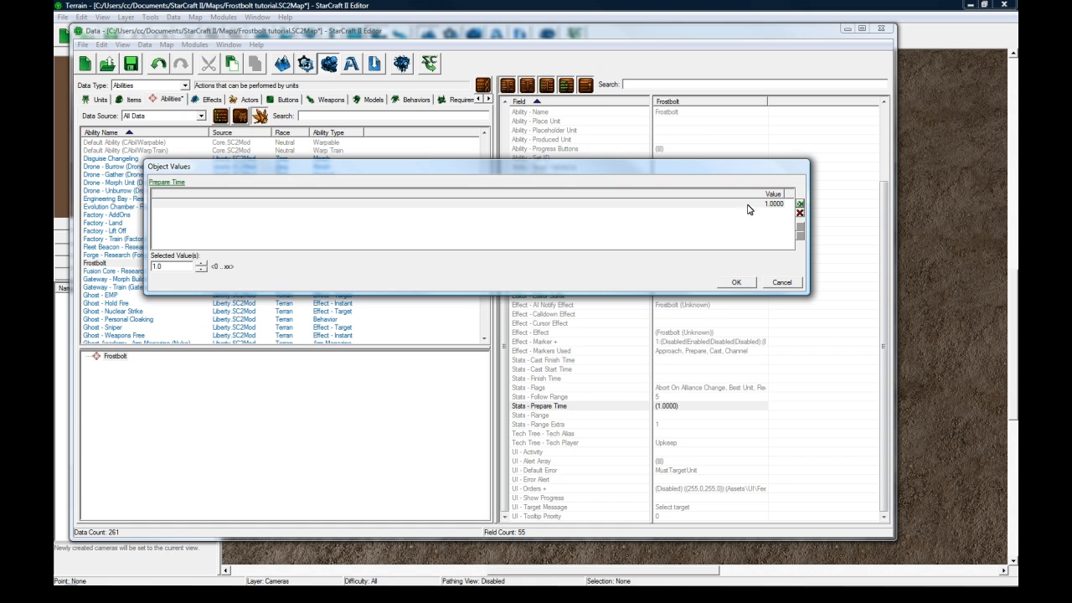
{"action": "left_click", "coordinate": [752, 289]}
- Add a Range value of 5 to the Frostbolt ability's stats and accept it
{"action": "left_click", "coordinate": [674, 419]}
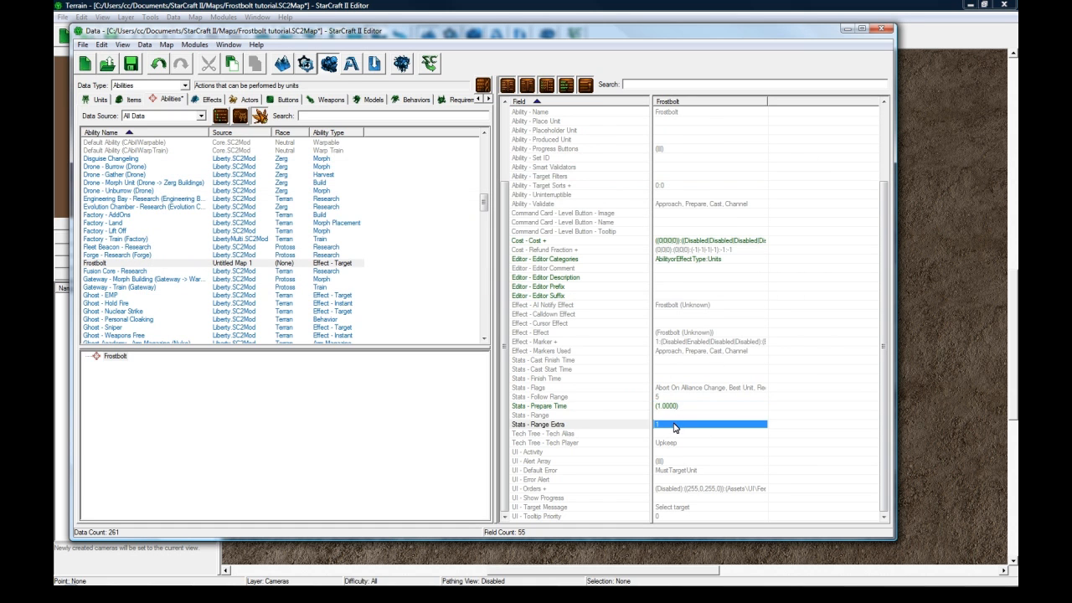
{"action": "double_click", "coordinate": [672, 418]}
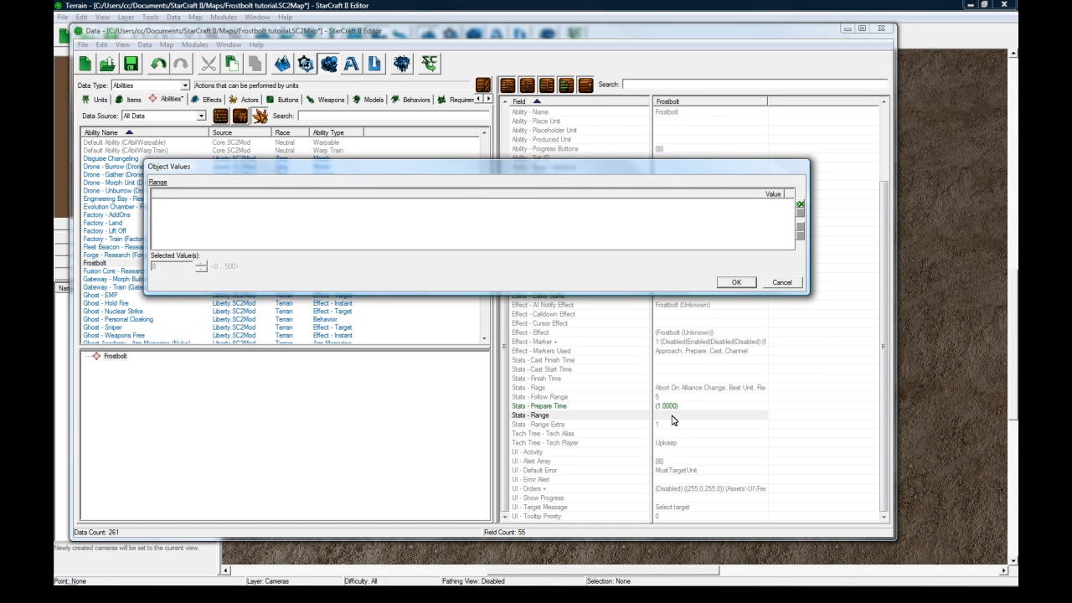
{"action": "key", "text": "Escape"}
{"action": "double_click", "coordinate": [672, 419]}
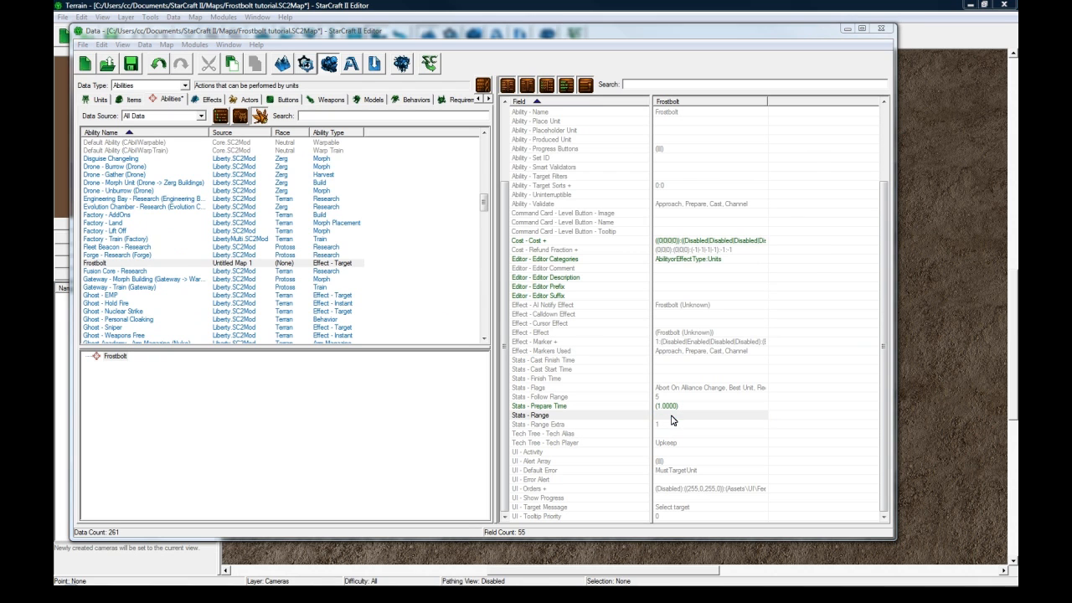
{"action": "left_click", "coordinate": [801, 204]}
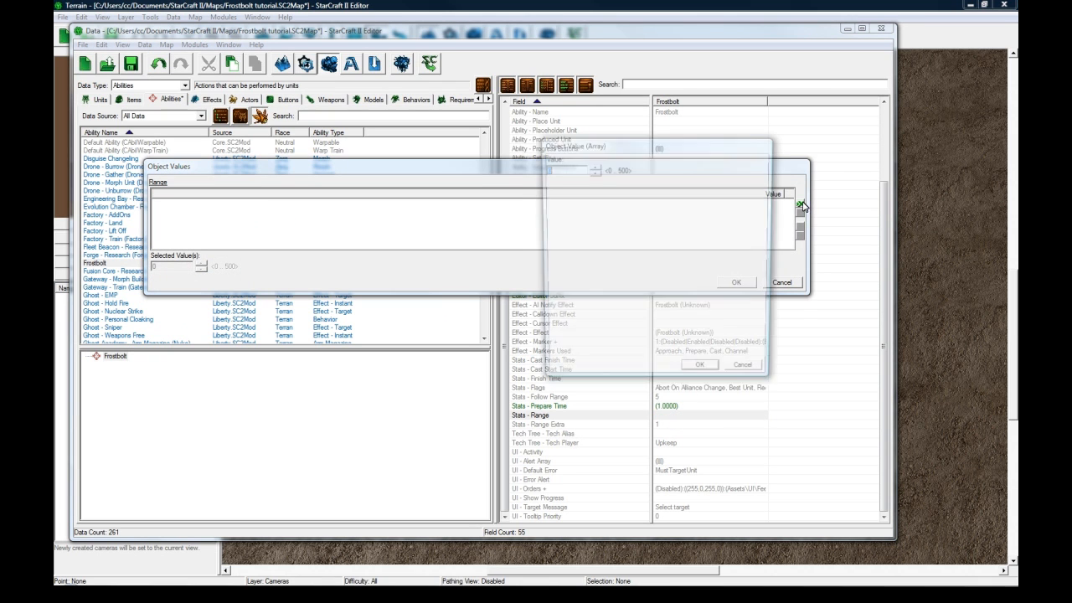
{"action": "type", "text": "5"}
{"action": "left_click", "coordinate": [703, 373]}
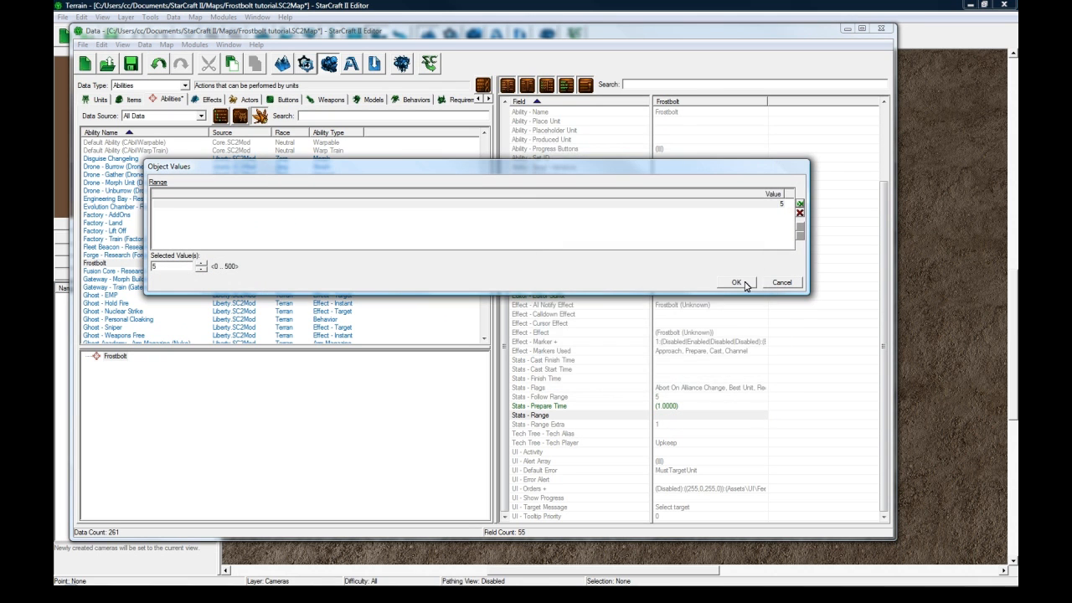
{"action": "left_click", "coordinate": [737, 283]}
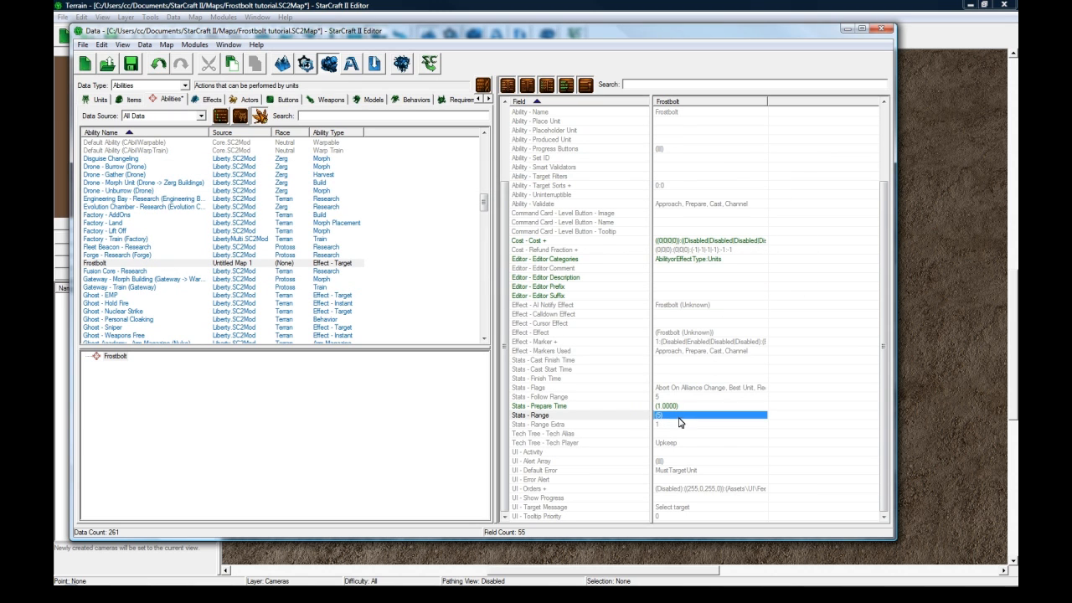
- Enable Prepare in the Frostbolt ability's Show Progress options
{"action": "left_click", "coordinate": [664, 461]}
{"action": "left_click", "coordinate": [670, 471]}
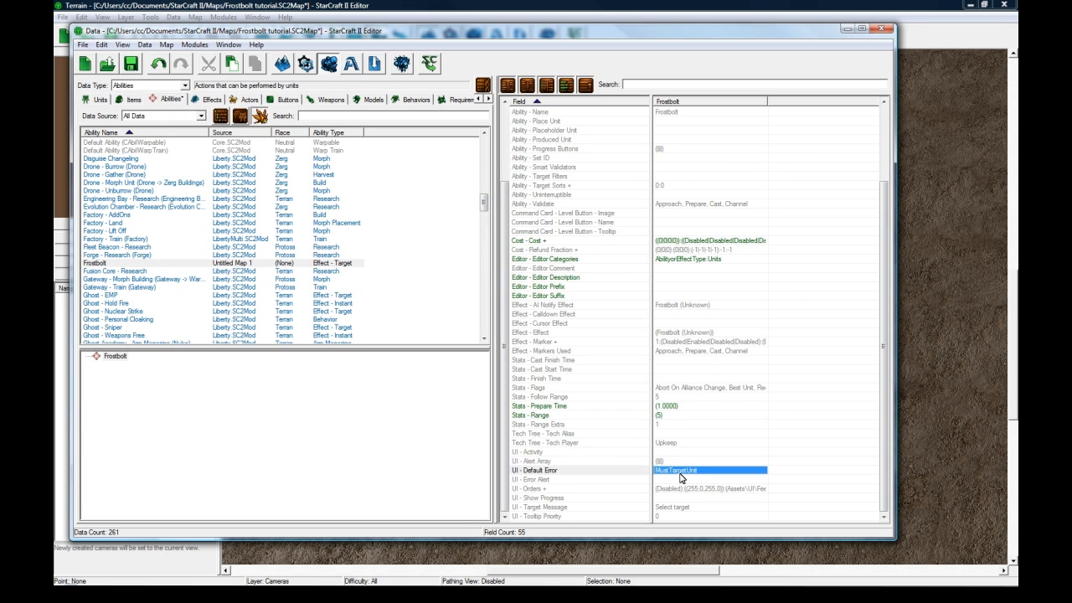
{"action": "left_click", "coordinate": [682, 479]}
{"action": "left_click", "coordinate": [688, 489]}
{"action": "left_click", "coordinate": [681, 498]}
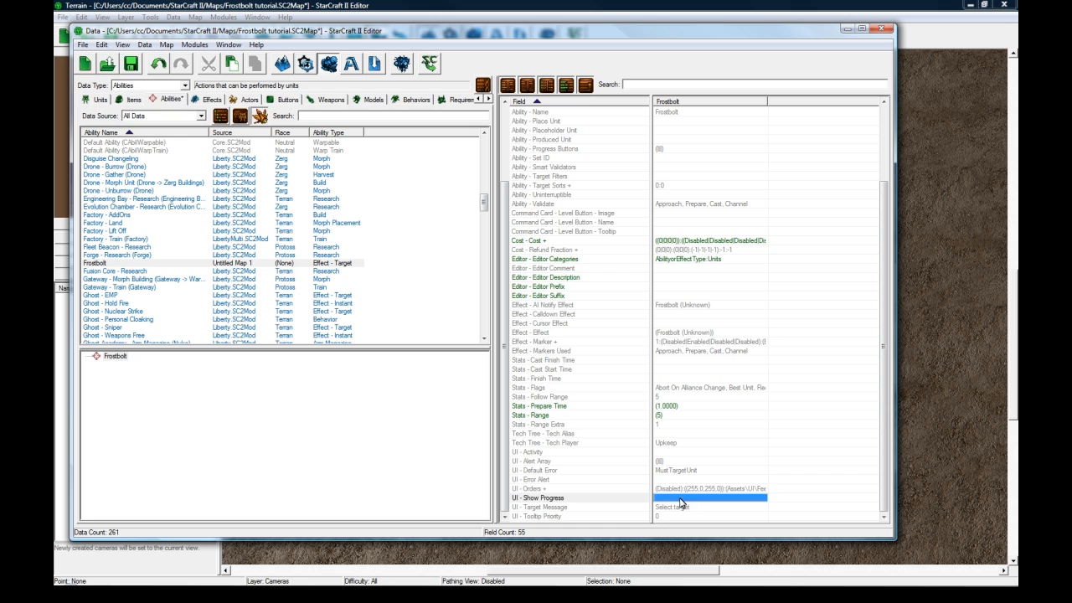
{"action": "double_click", "coordinate": [673, 498]}
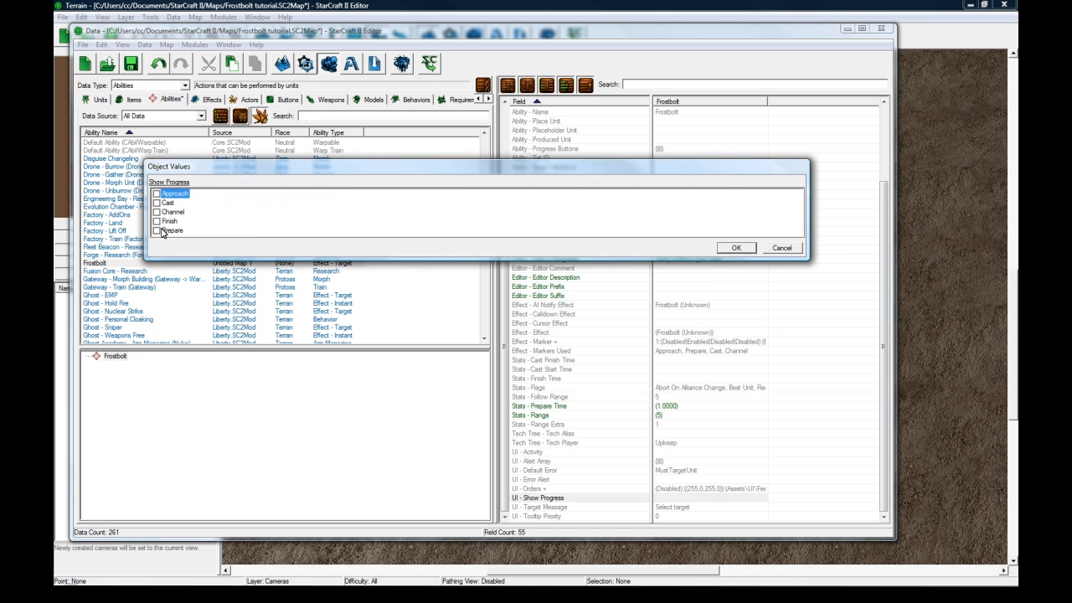
{"action": "left_click", "coordinate": [157, 231]}
{"action": "left_click", "coordinate": [747, 249]}
- Check the Frostbolt ability's Progress Buttons values and close them without changes
{"action": "left_click", "coordinate": [704, 298]}
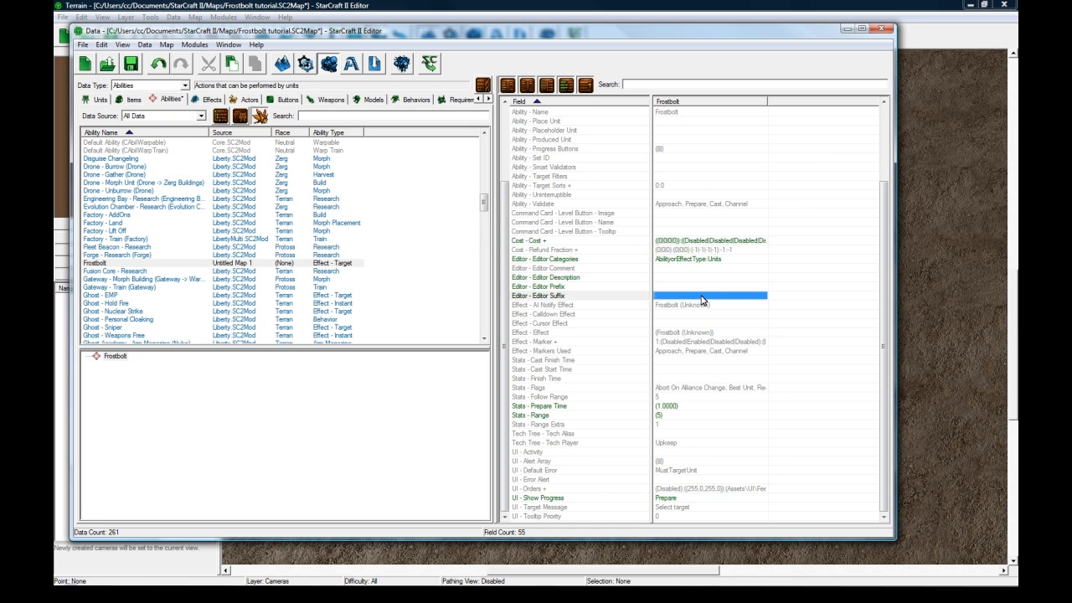
{"action": "scroll", "coordinate": [704, 299], "scroll_direction": "up", "scroll_amount": 3}
{"action": "double_click", "coordinate": [675, 240]}
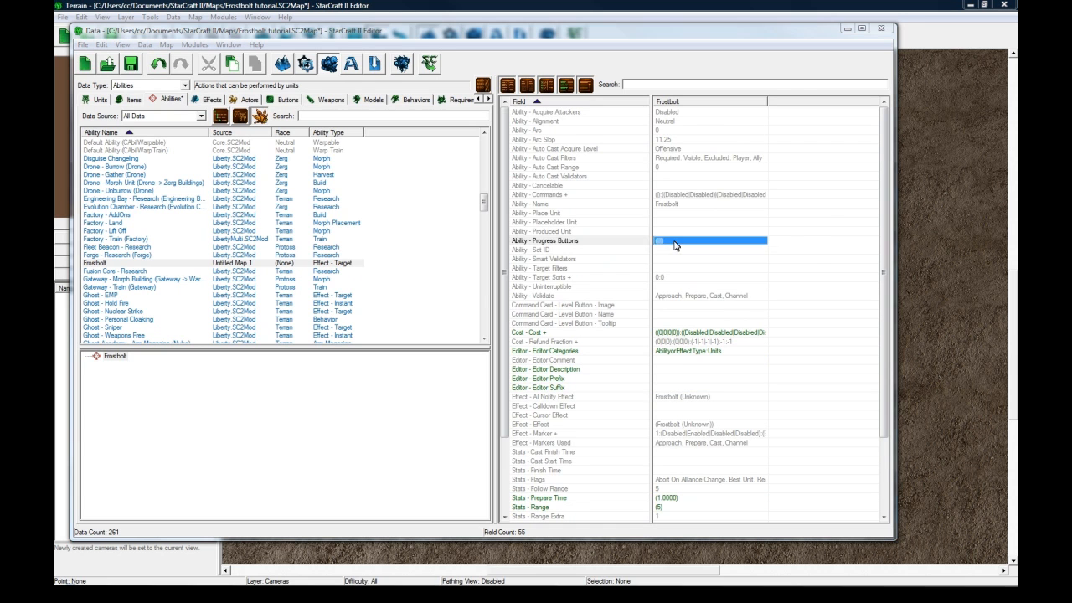
{"action": "left_click", "coordinate": [780, 281]}
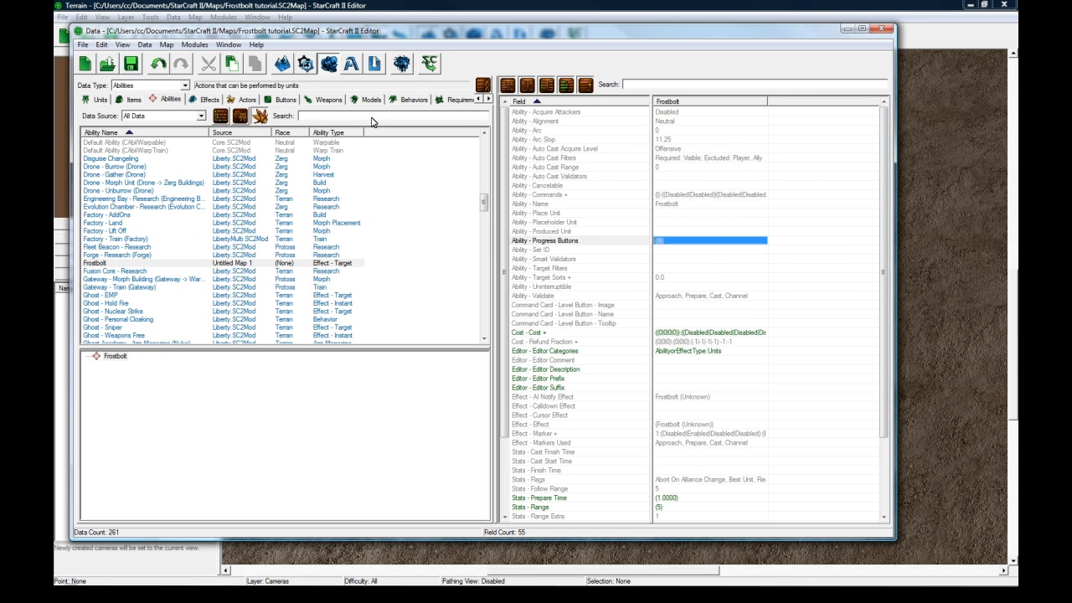
- Create a new button object named Frostbolt with a suggested ID in the Buttons data
{"action": "left_click", "coordinate": [276, 100]}
{"action": "left_click", "coordinate": [180, 176]}
{"action": "right_click", "coordinate": [184, 180]}
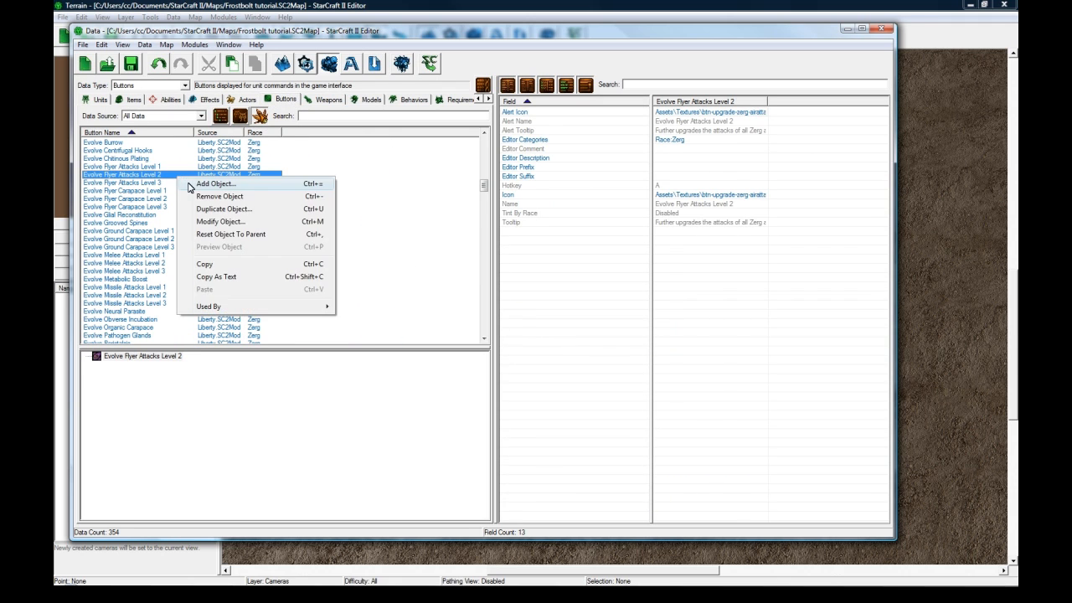
{"action": "left_click", "coordinate": [189, 186]}
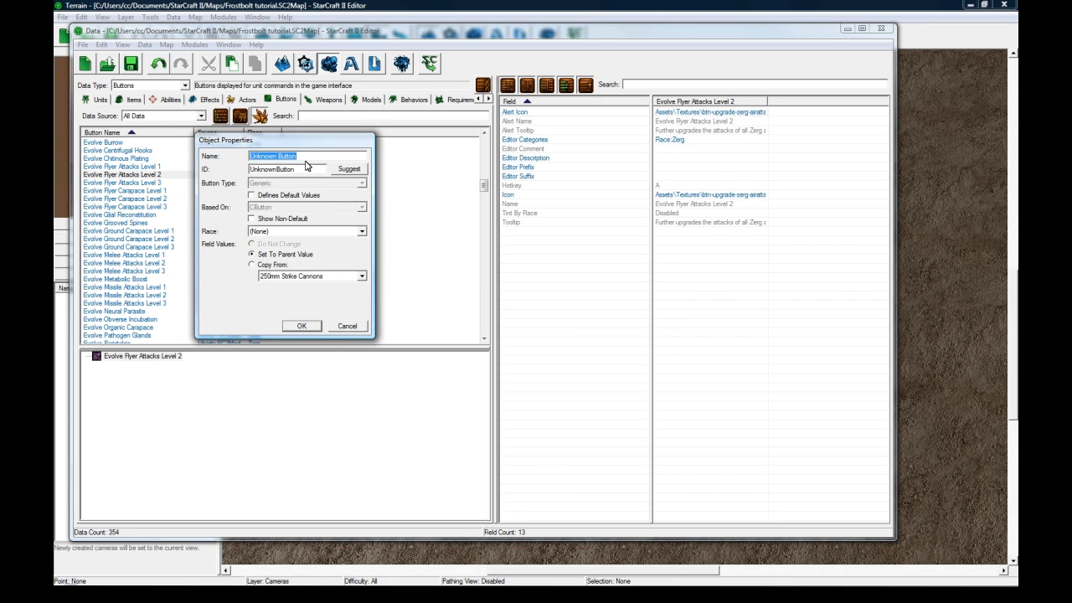
{"action": "type", "text": "Frostbolt"}
{"action": "left_click", "coordinate": [359, 169]}
{"action": "left_click", "coordinate": [303, 326]}
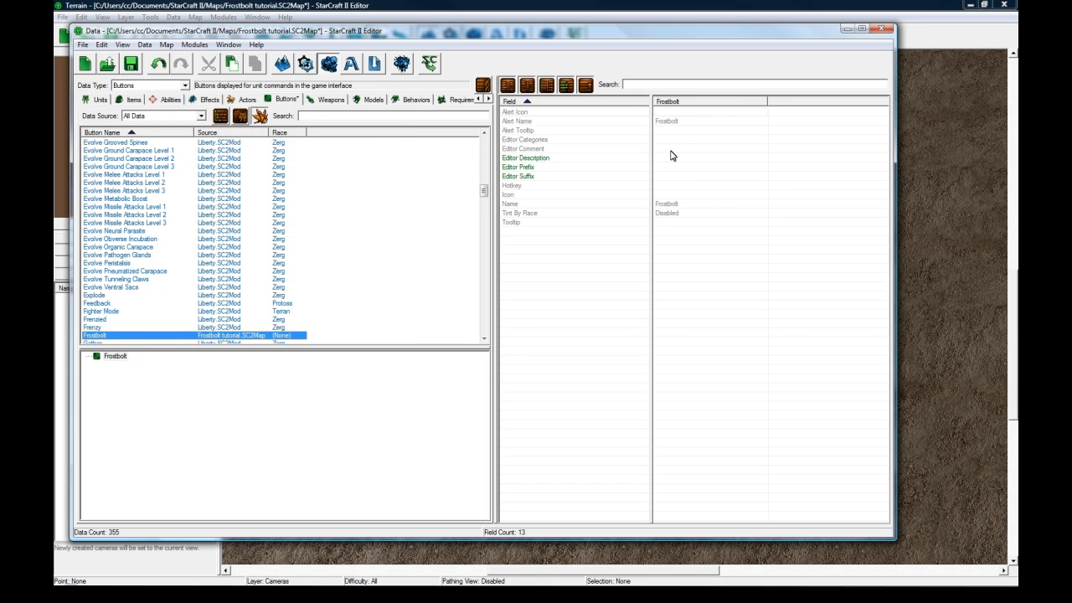
- Browse textures for the Frostbolt button's Icon, searching for "frost" and previewing the matching files
{"action": "double_click", "coordinate": [674, 195]}
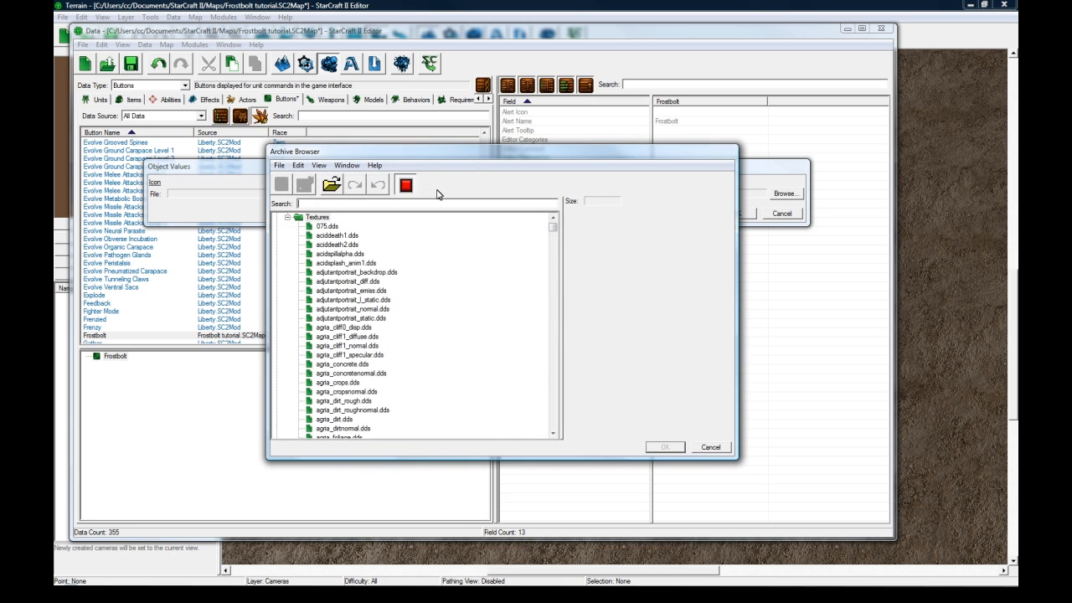
{"action": "type", "text": "f"}
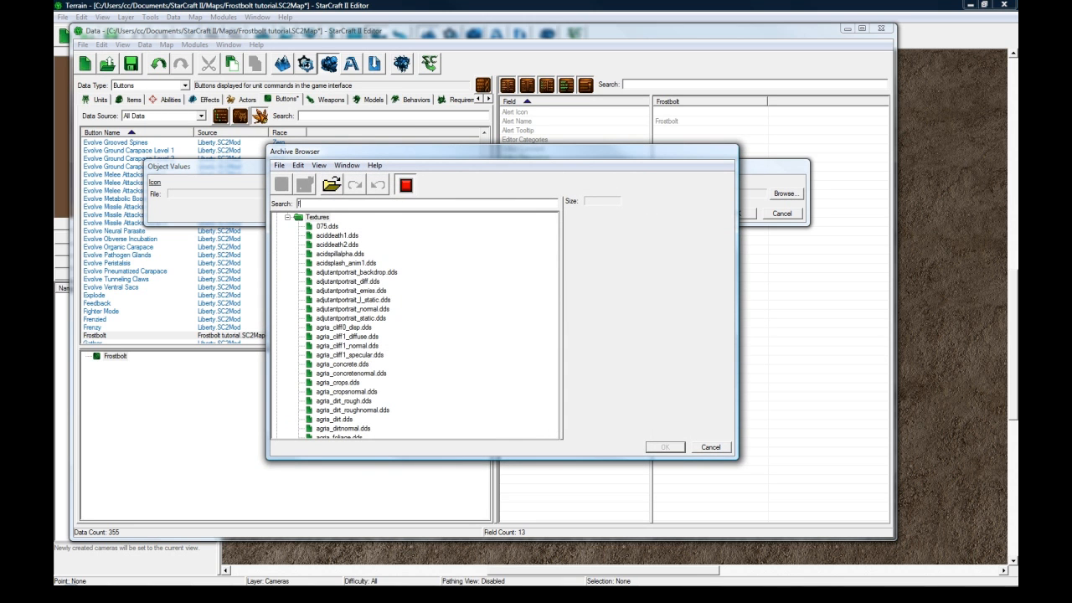
{"action": "type", "text": "rost"}
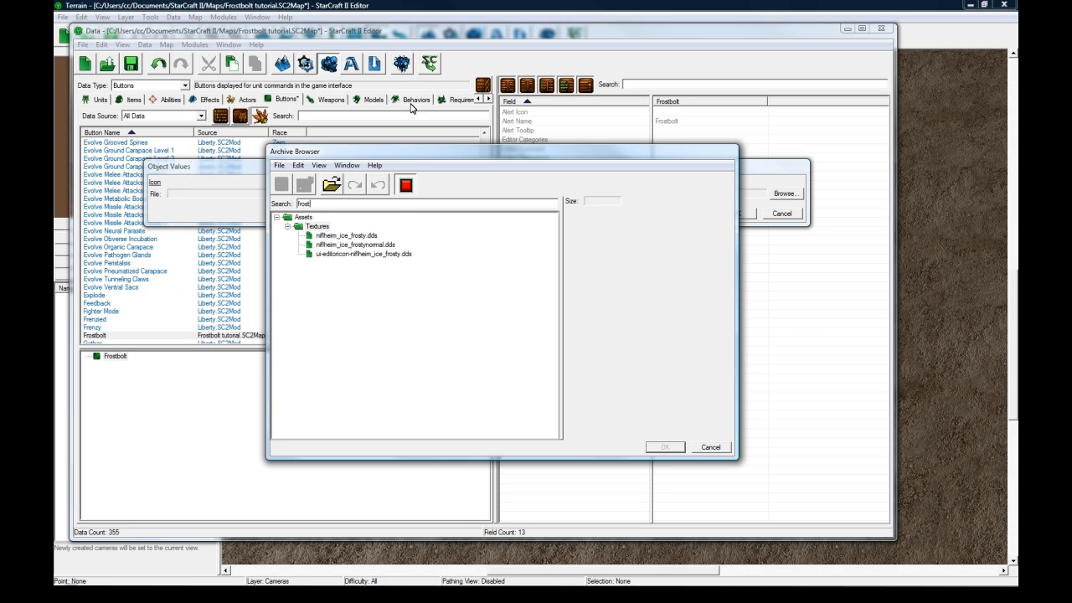
{"action": "left_click", "coordinate": [389, 255]}
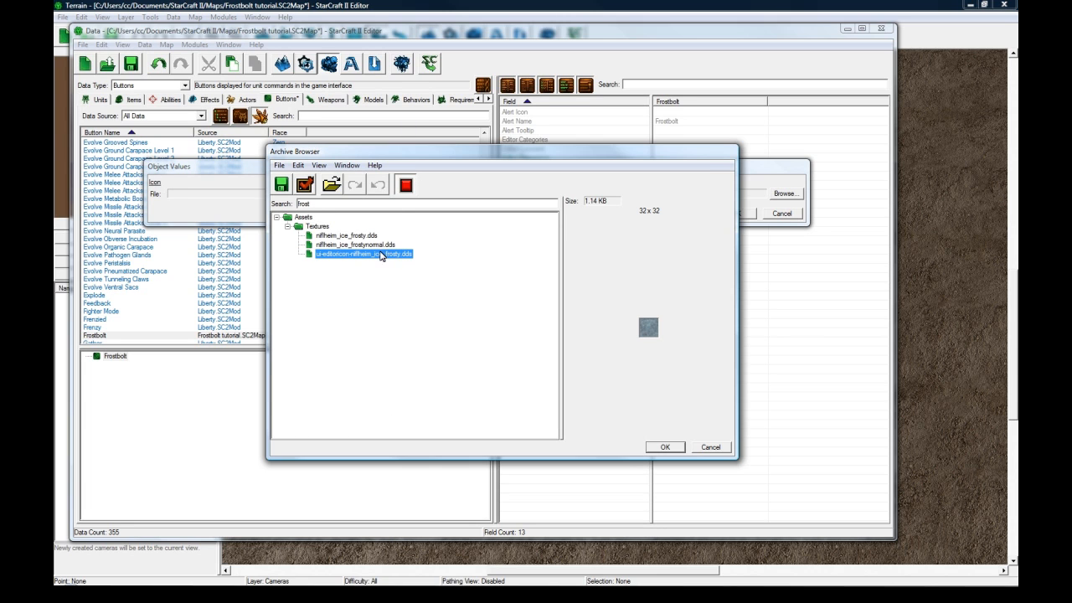
{"action": "left_click", "coordinate": [382, 244]}
{"action": "left_click", "coordinate": [368, 236]}
- Search the textures for "btn" and preview the Protoss ability icons as candidates for the Frostbolt button
{"action": "left_click_drag", "start_coordinate": [337, 205], "coordinate": [262, 201]}
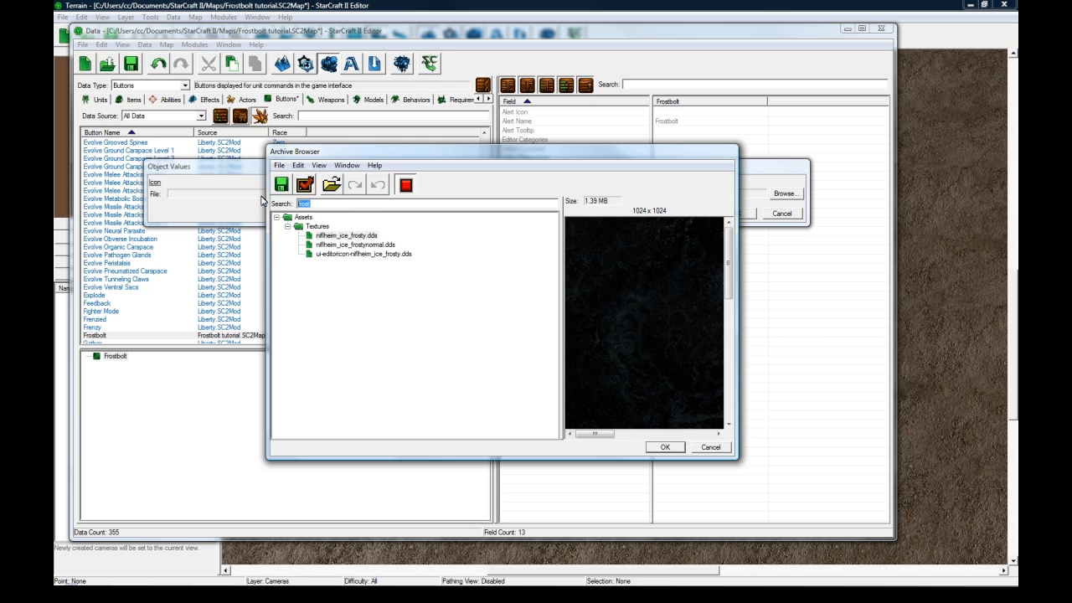
{"action": "type", "text": "btn"}
{"action": "left_click", "coordinate": [358, 254]}
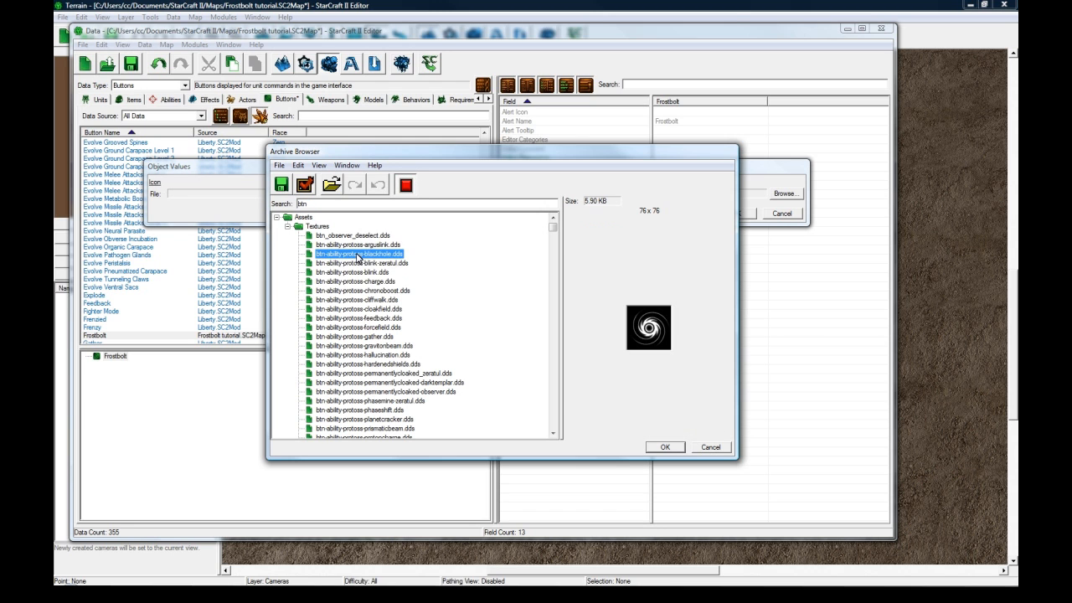
{"action": "left_click", "coordinate": [374, 284]}
{"action": "left_click", "coordinate": [370, 272]}
{"action": "left_click", "coordinate": [374, 255]}
{"action": "left_click", "coordinate": [371, 281]}
{"action": "left_click", "coordinate": [377, 245]}
{"action": "left_click", "coordinate": [388, 300]}
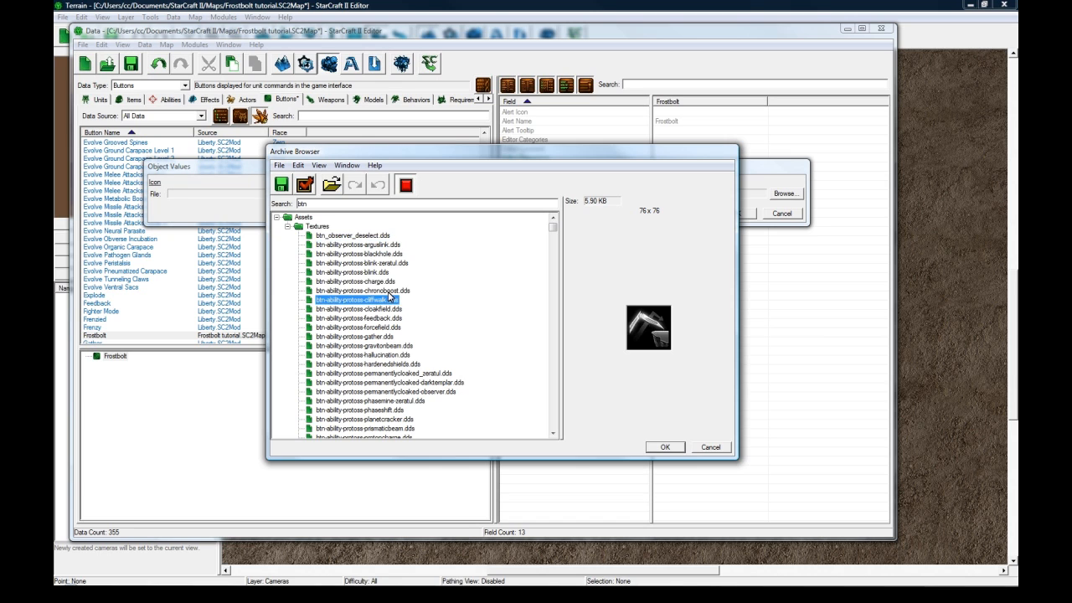
{"action": "left_click", "coordinate": [390, 291]}
{"action": "left_click", "coordinate": [410, 309]}
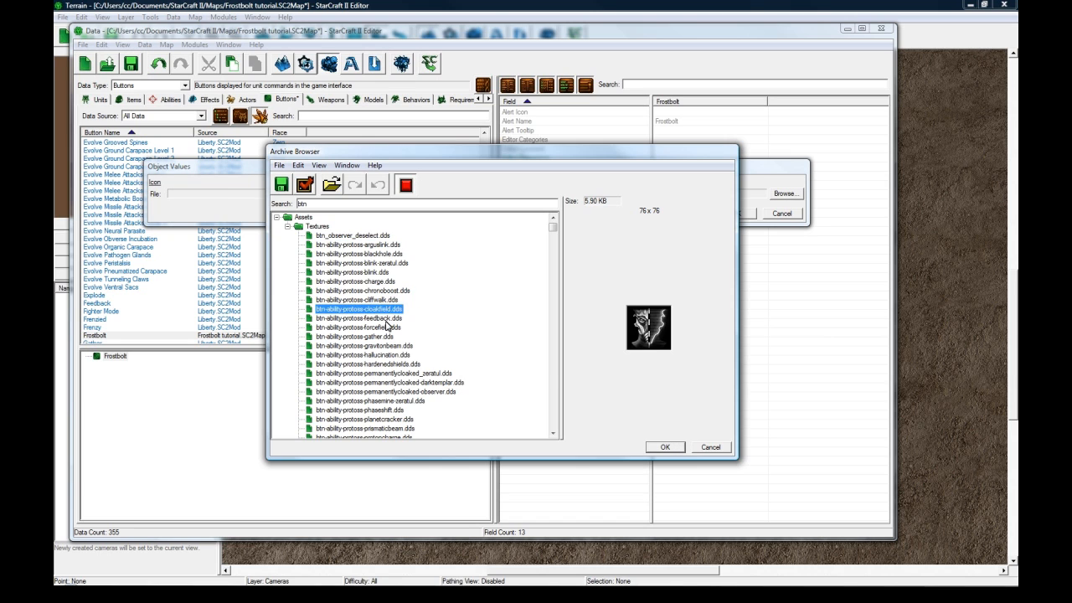
{"action": "left_click", "coordinate": [388, 319]}
{"action": "left_click", "coordinate": [388, 327]}
{"action": "left_click", "coordinate": [388, 337]}
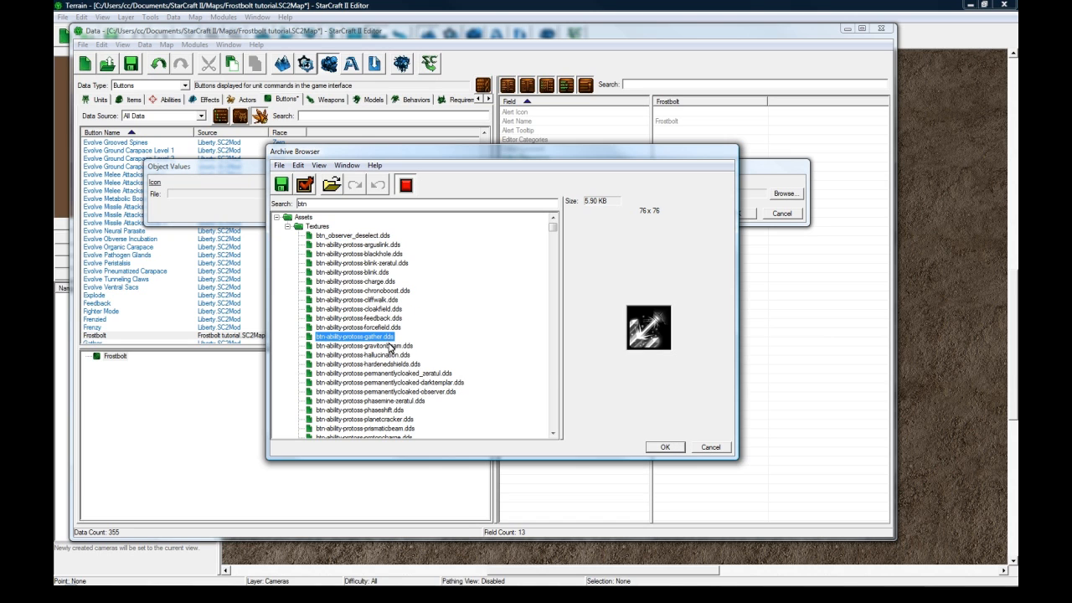
{"action": "left_click", "coordinate": [389, 345]}
{"action": "scroll", "coordinate": [390, 345], "scroll_direction": "down", "scroll_amount": 2}
{"action": "left_click", "coordinate": [387, 299]}
{"action": "left_click", "coordinate": [388, 309]}
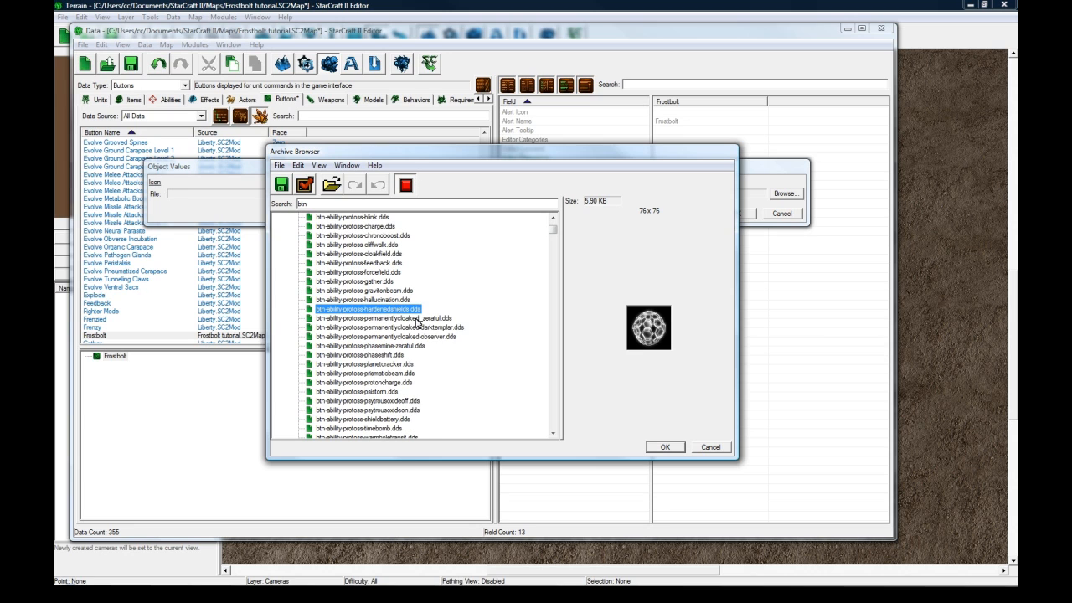
{"action": "left_click", "coordinate": [413, 318]}
{"action": "left_click", "coordinate": [412, 327]}
{"action": "left_click", "coordinate": [410, 336]}
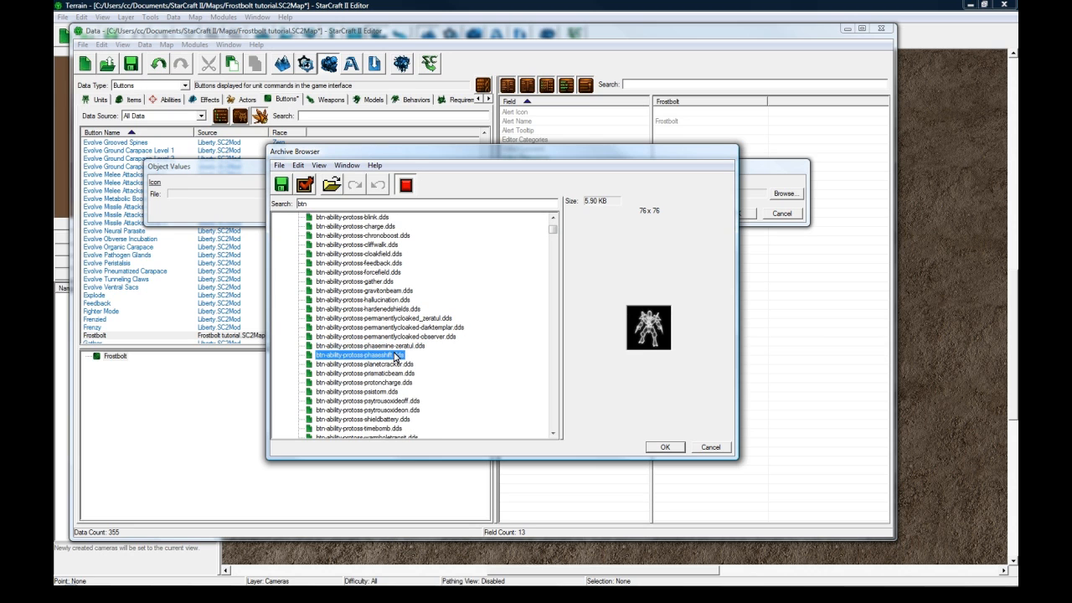
- Set the Frostbolt button's Icon to btn-ability-protoss-phasemine-zeratul.dds
{"action": "left_click", "coordinate": [407, 346]}
{"action": "left_click", "coordinate": [663, 447]}
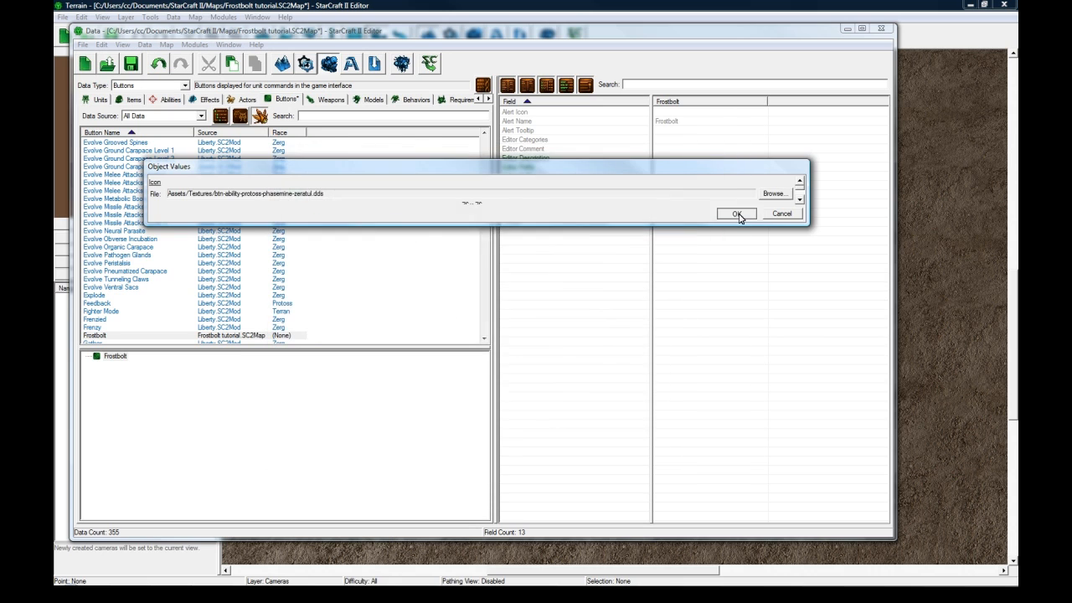
{"action": "left_click", "coordinate": [745, 212]}
- Set the Frostbolt button's Hotkey to F
{"action": "double_click", "coordinate": [669, 187]}
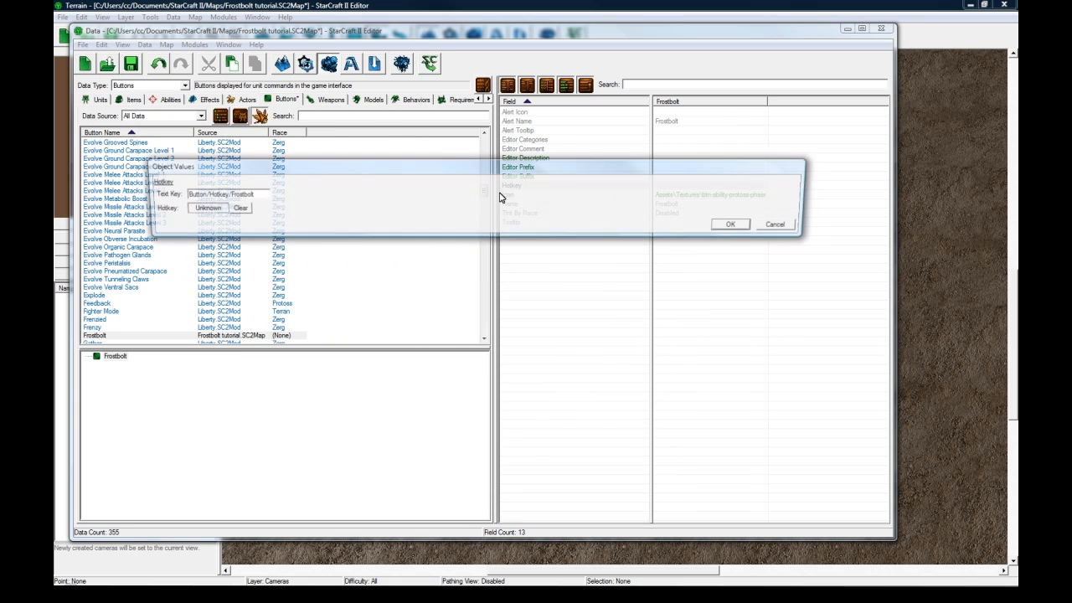
{"action": "left_click", "coordinate": [204, 208]}
{"action": "key", "text": "f"}
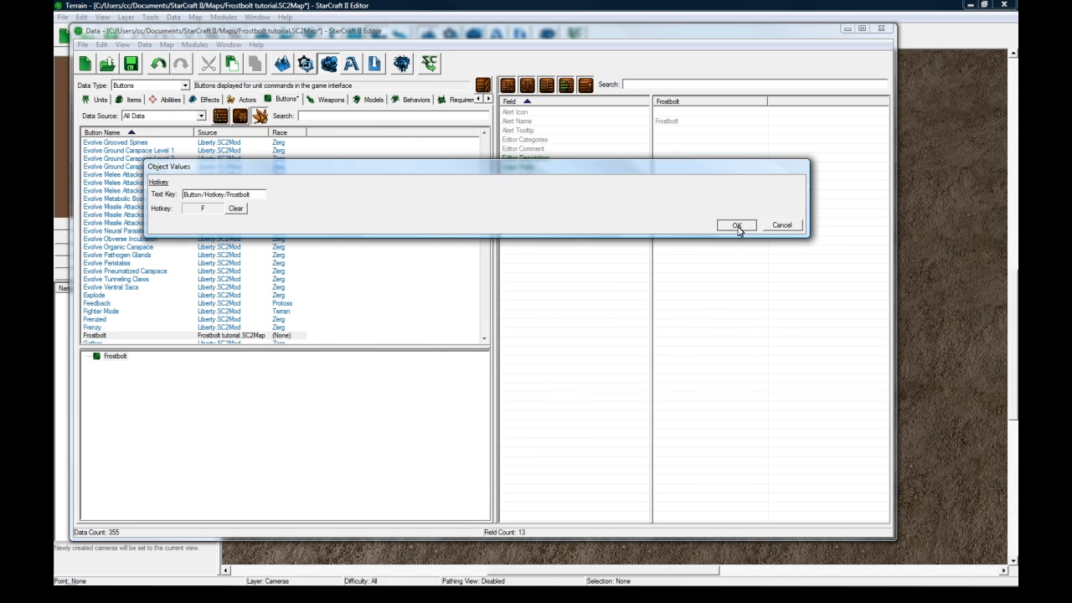
{"action": "left_click", "coordinate": [738, 224]}
- Give the Frostbolt button the tooltip "Sends a chilling missile to the target." and save the map
{"action": "double_click", "coordinate": [682, 204]}
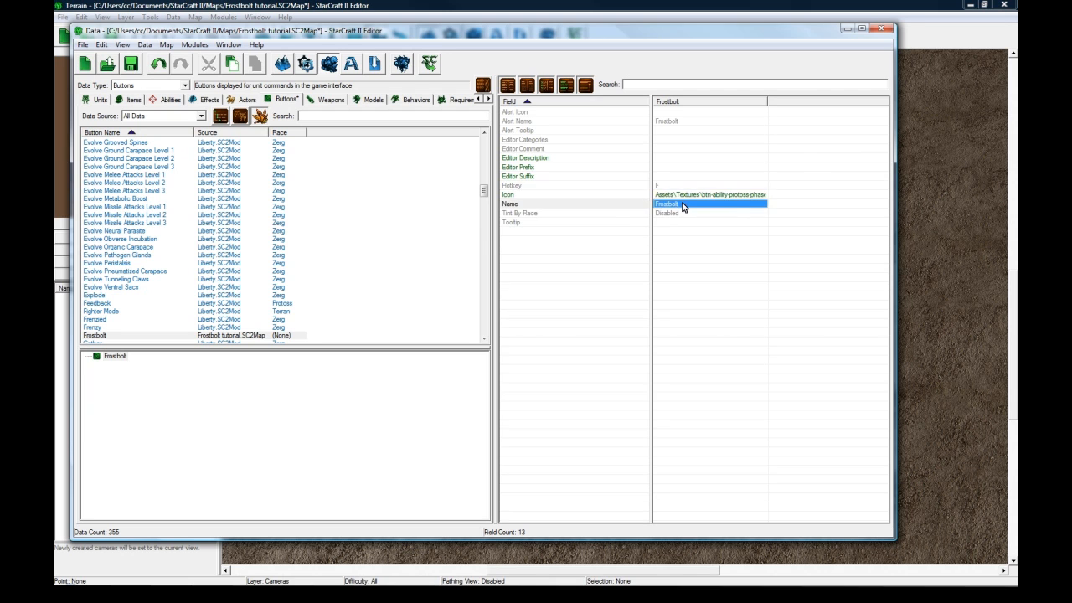
{"action": "left_click", "coordinate": [738, 224]}
{"action": "double_click", "coordinate": [657, 222]}
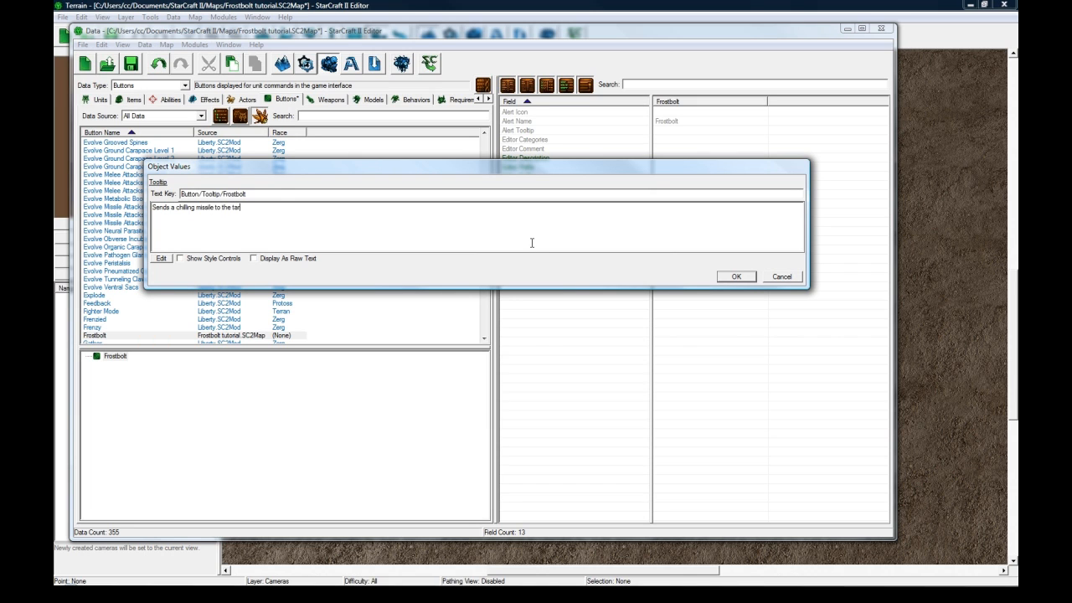
{"action": "left_click", "coordinate": [734, 276]}
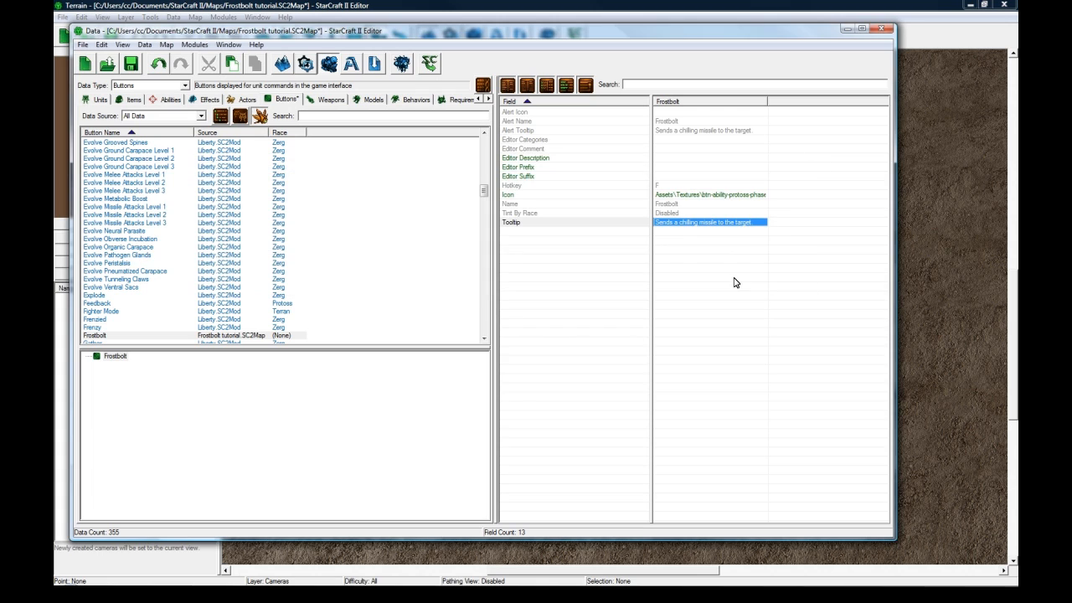
{"action": "key", "text": "ctrl+s"}
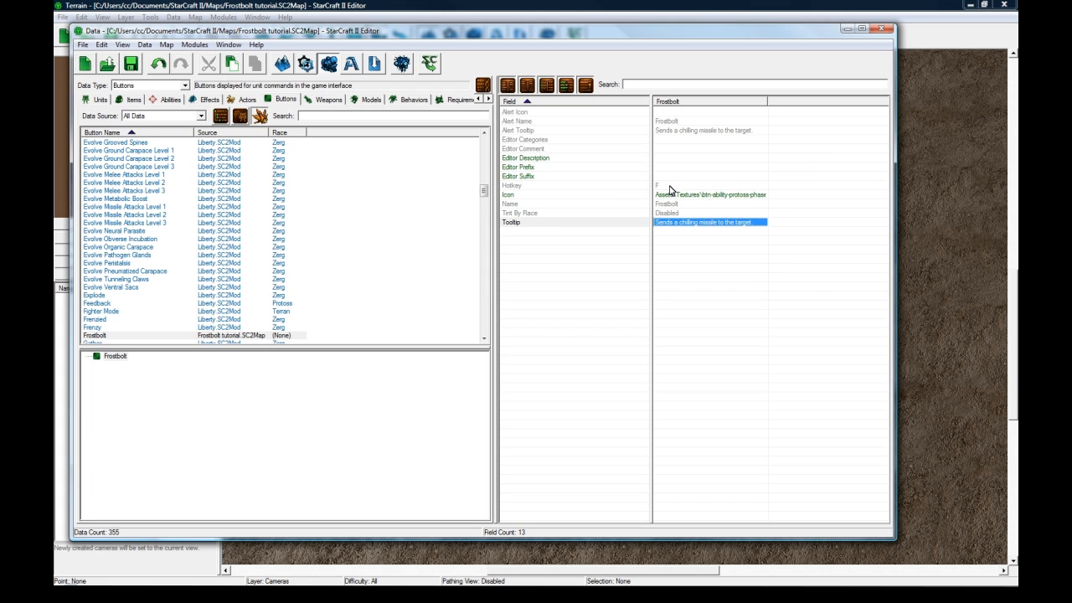
- Review the Frostbolt button's fields and examine the text key behind its Alert Name
{"action": "left_click", "coordinate": [667, 186]}
{"action": "left_click", "coordinate": [669, 195]}
{"action": "left_click", "coordinate": [677, 214]}
{"action": "left_click", "coordinate": [676, 223]}
{"action": "left_click", "coordinate": [676, 196]}
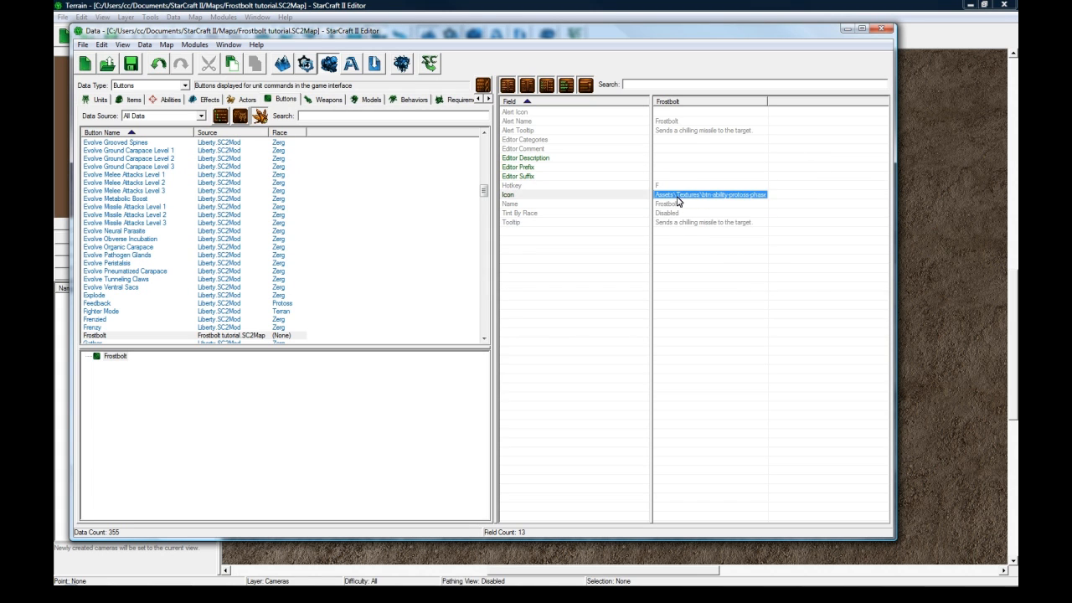
{"action": "left_click", "coordinate": [690, 132]}
{"action": "left_click", "coordinate": [691, 122]}
{"action": "left_click", "coordinate": [686, 131]}
{"action": "double_click", "coordinate": [682, 122]}
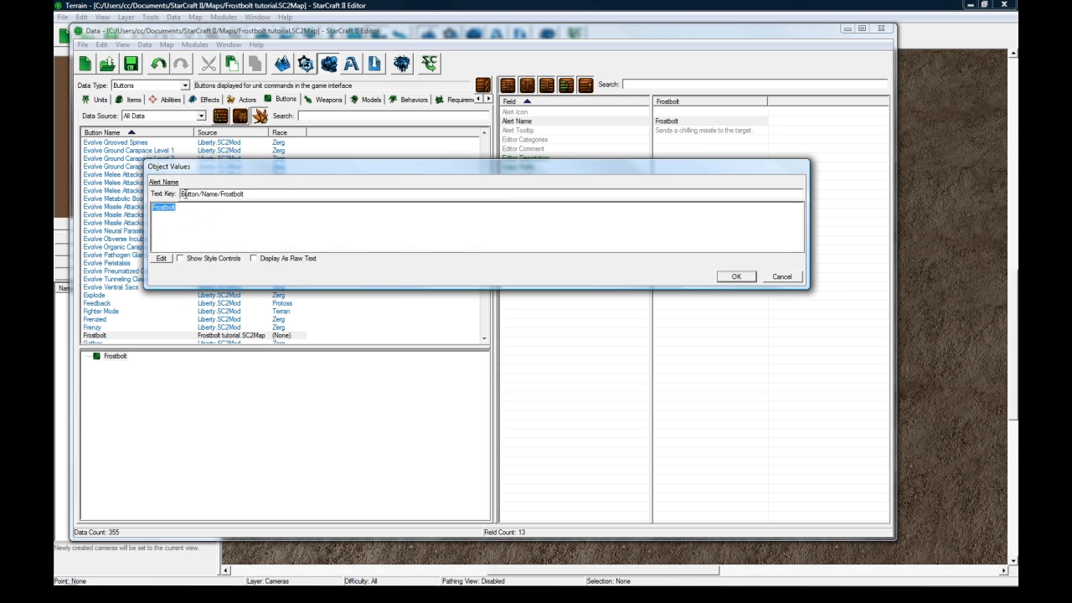
{"action": "left_click_drag", "start_coordinate": [182, 193], "coordinate": [248, 194]}
{"action": "left_click", "coordinate": [781, 276]}
- Inspect the text key of the Frostbolt button's Name field for comparison with the Alert Name
{"action": "double_click", "coordinate": [680, 206]}
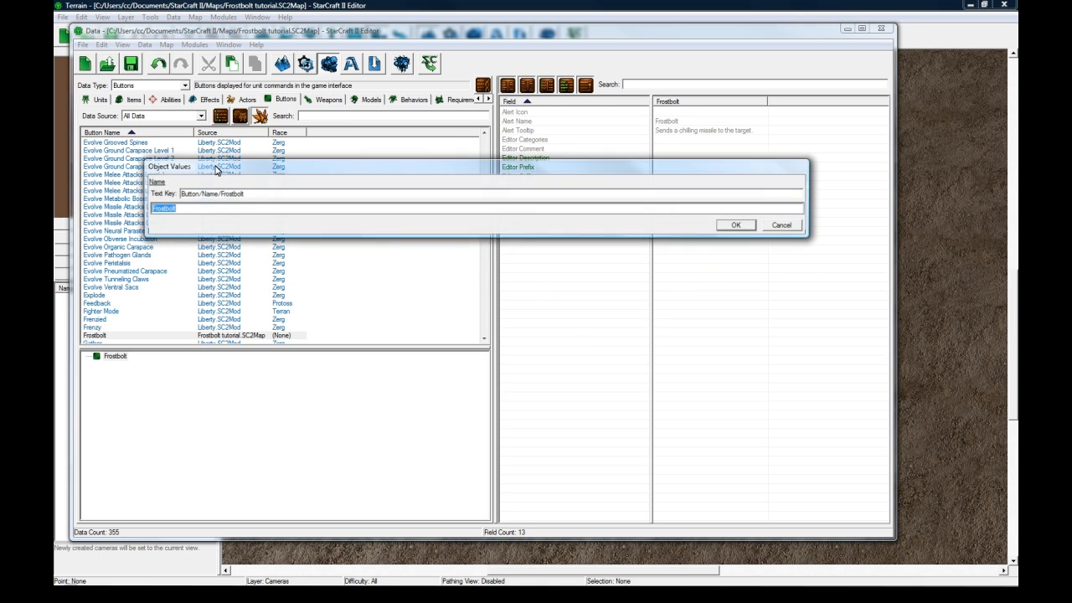
{"action": "left_click_drag", "start_coordinate": [182, 194], "coordinate": [276, 194]}
{"action": "left_click", "coordinate": [276, 194]}
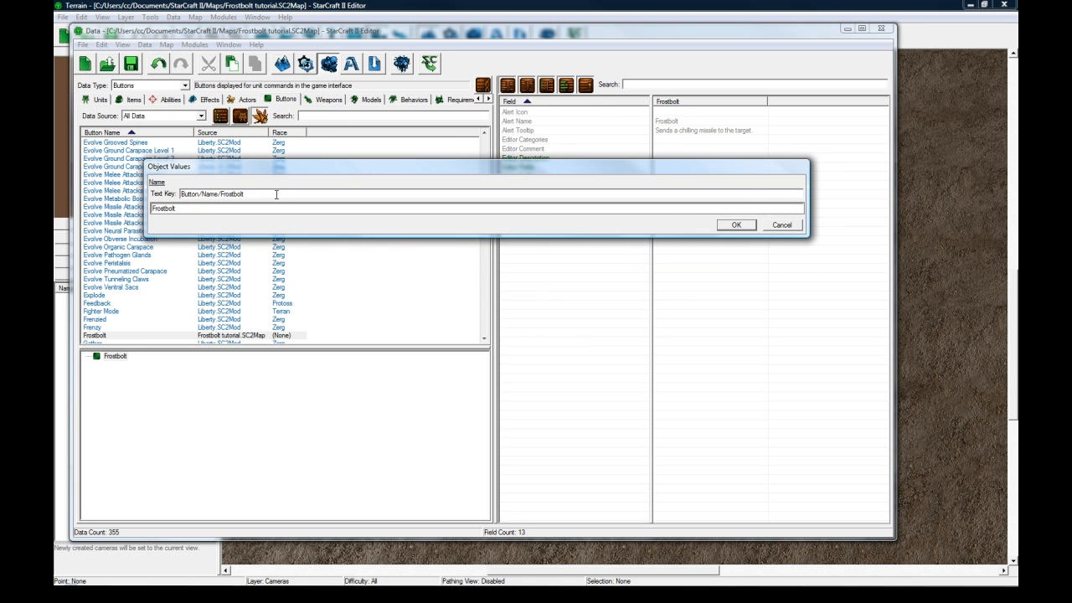
{"action": "left_click", "coordinate": [751, 231]}
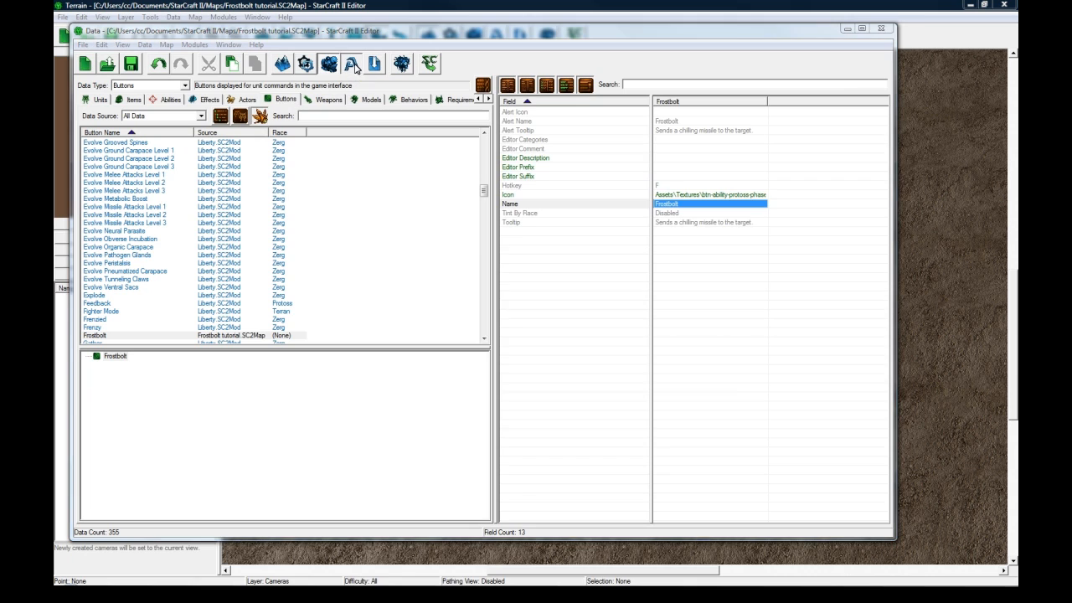
- Look up the Button/Name/Frostbolt entry in the map's Text module, and return to the Data module
{"action": "left_click", "coordinate": [352, 64]}
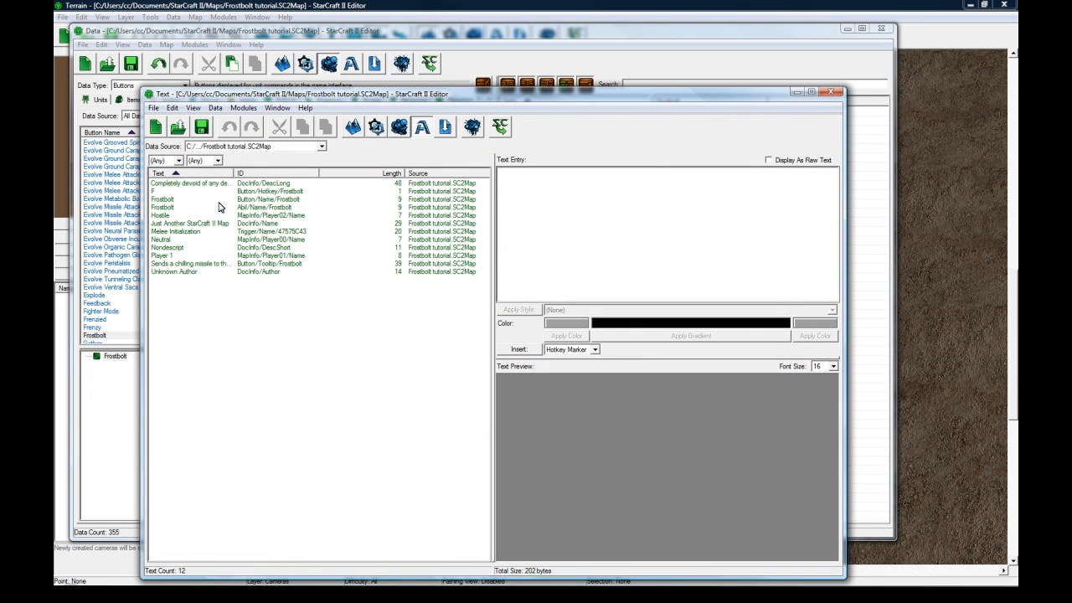
{"action": "left_click", "coordinate": [270, 199]}
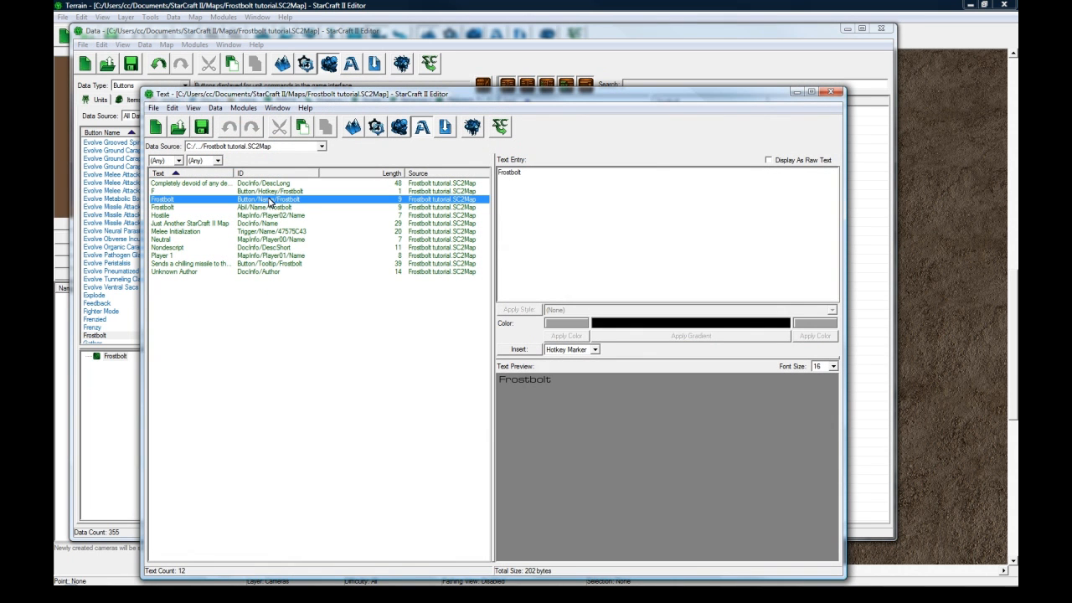
{"action": "left_click", "coordinate": [831, 92]}
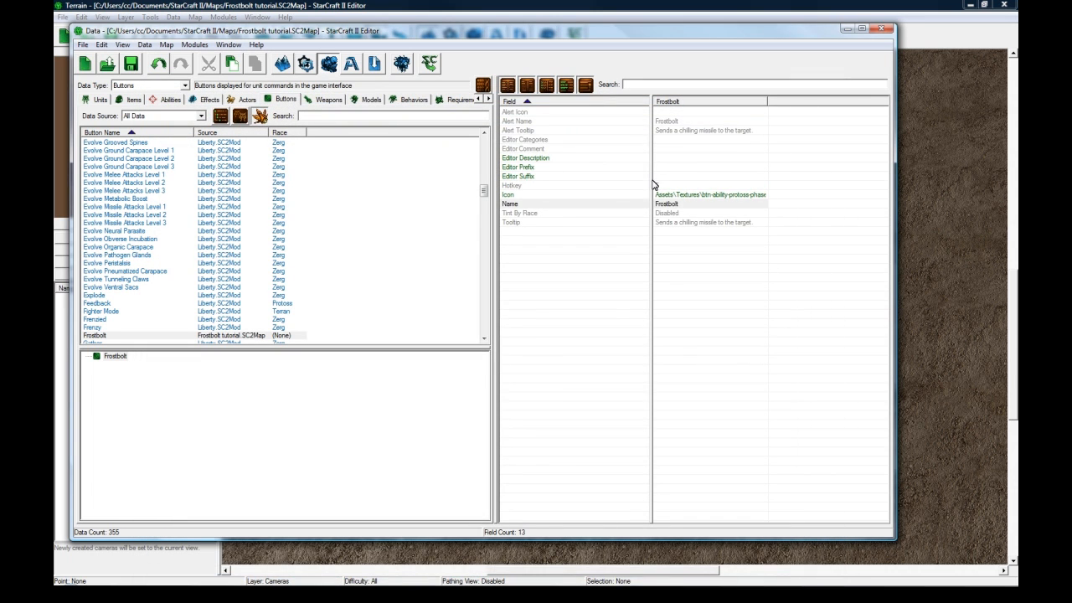
- Recheck the Frostbolt button's Alert Name text key against its Name, Icon and other fields
{"action": "left_click", "coordinate": [680, 140]}
{"action": "left_click", "coordinate": [684, 130]}
{"action": "left_click", "coordinate": [679, 212]}
{"action": "left_click", "coordinate": [680, 203]}
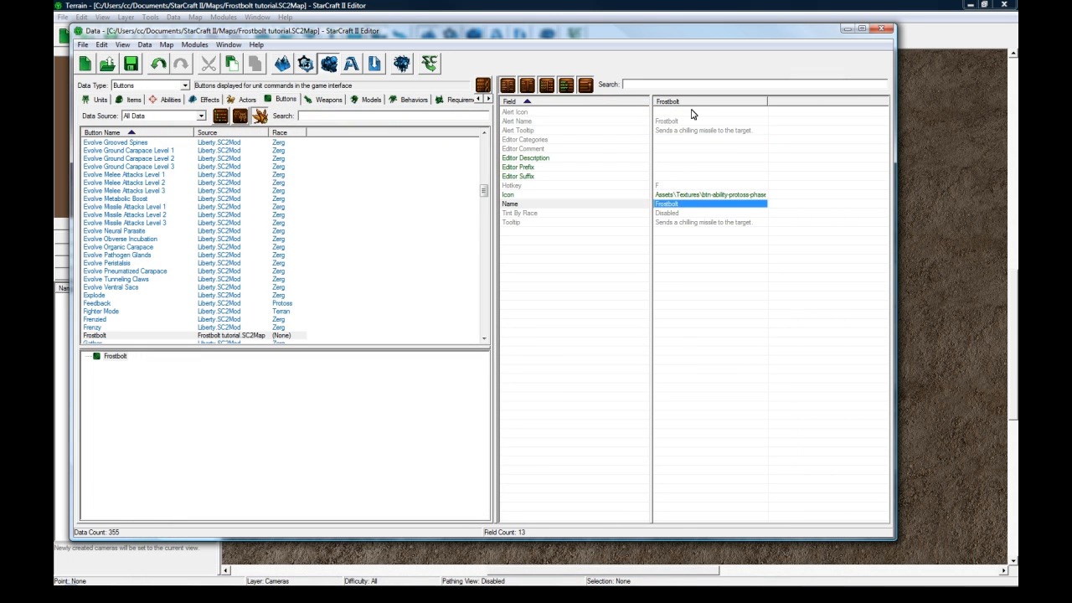
{"action": "double_click", "coordinate": [691, 120]}
{"action": "left_click", "coordinate": [261, 191]}
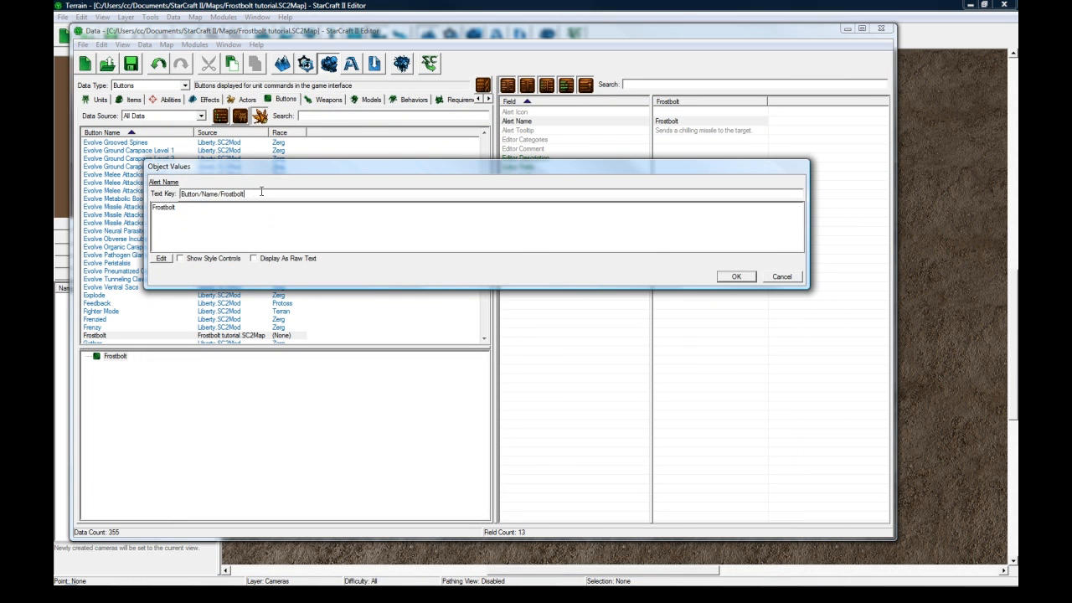
{"action": "left_click", "coordinate": [785, 279]}
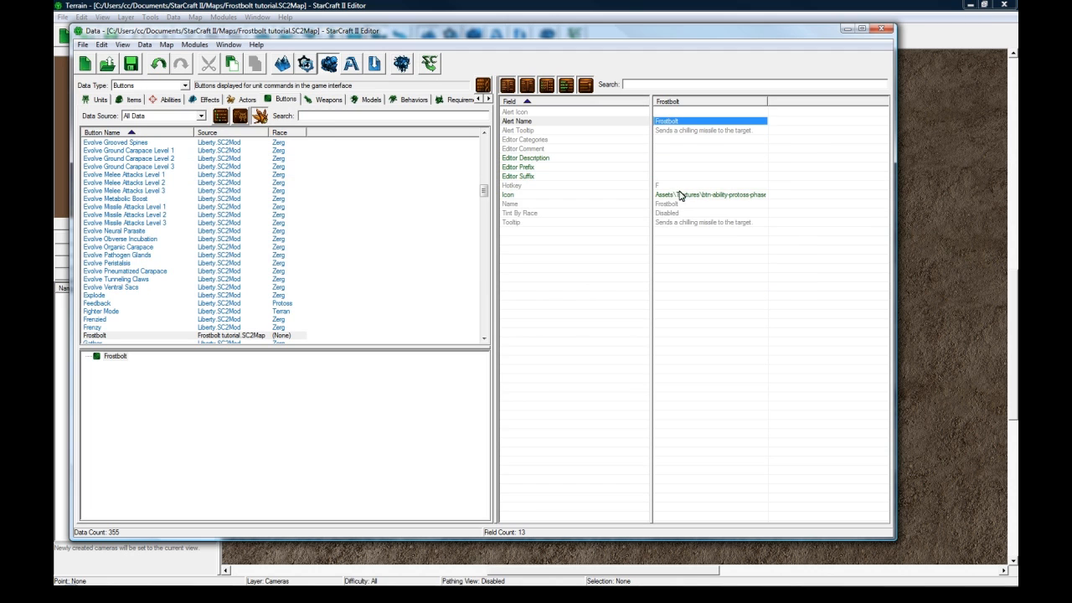
{"action": "left_click", "coordinate": [682, 204]}
{"action": "left_click", "coordinate": [690, 195]}
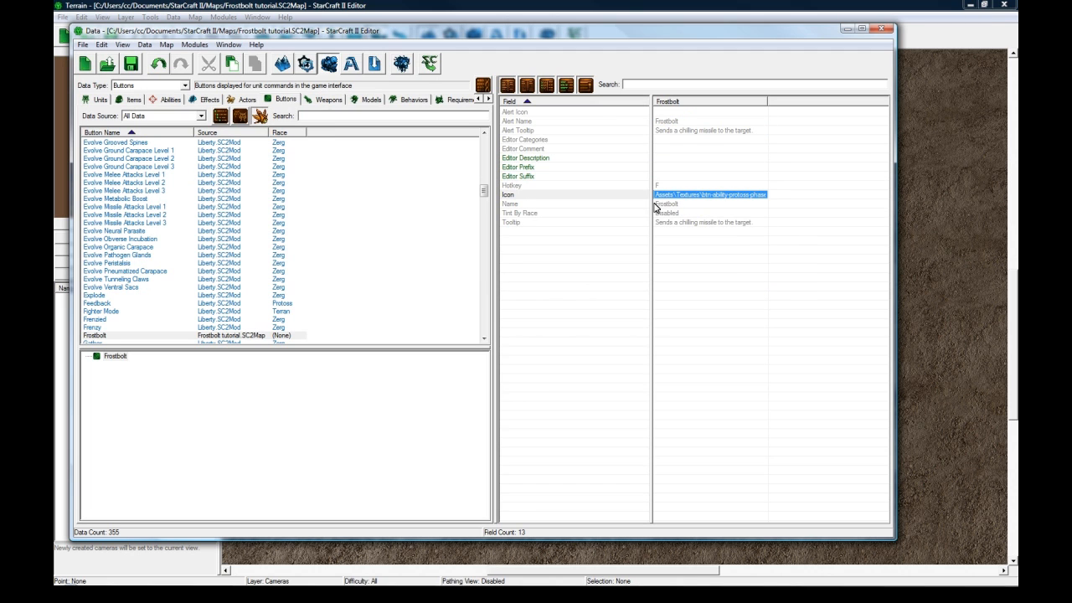
{"action": "left_click", "coordinate": [181, 335]}
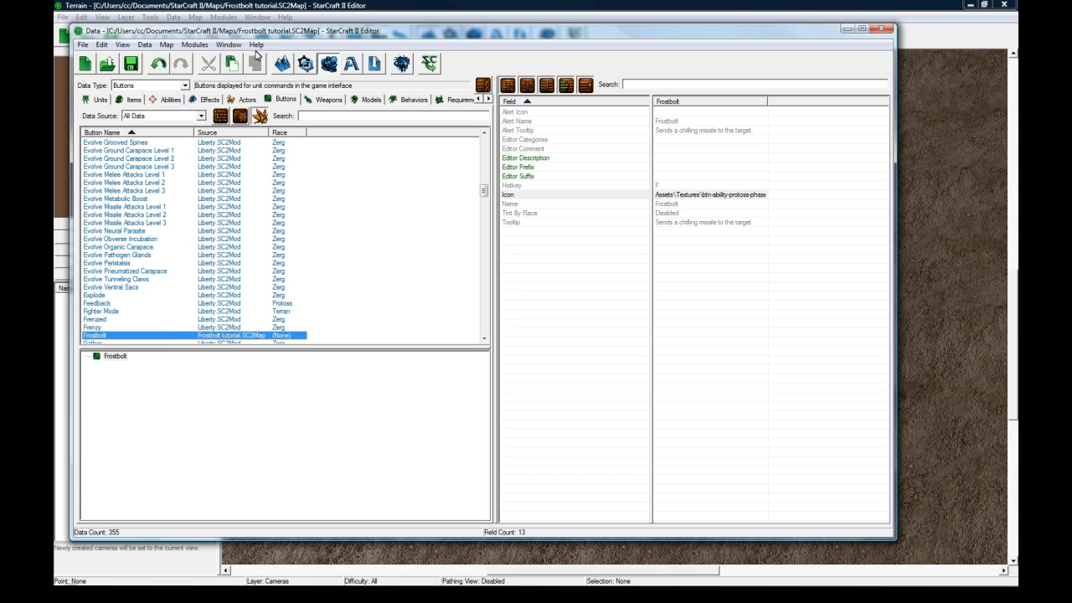
- Try limiting the Abilities data to the LibertyMulti.SC2Mod source
{"action": "left_click", "coordinate": [166, 99]}
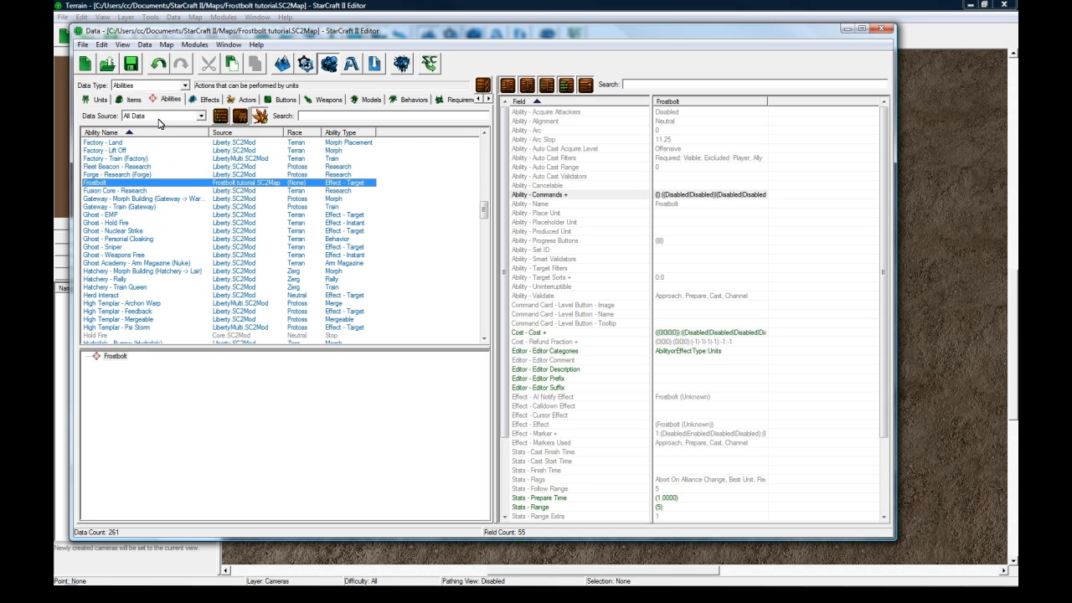
{"action": "left_click", "coordinate": [162, 117]}
{"action": "left_click", "coordinate": [164, 151]}
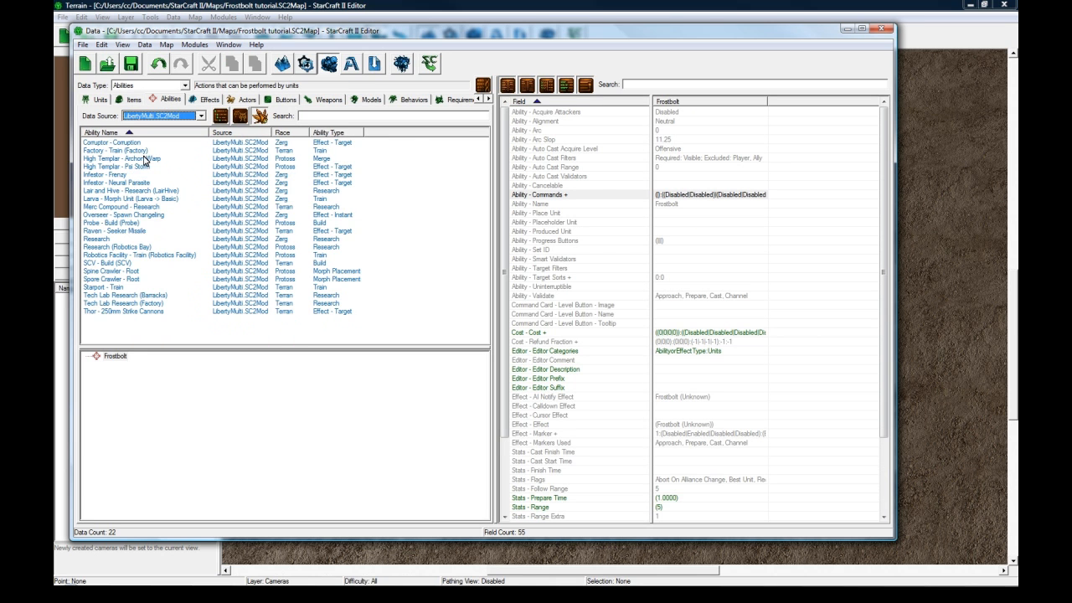
{"action": "left_click", "coordinate": [167, 117]}
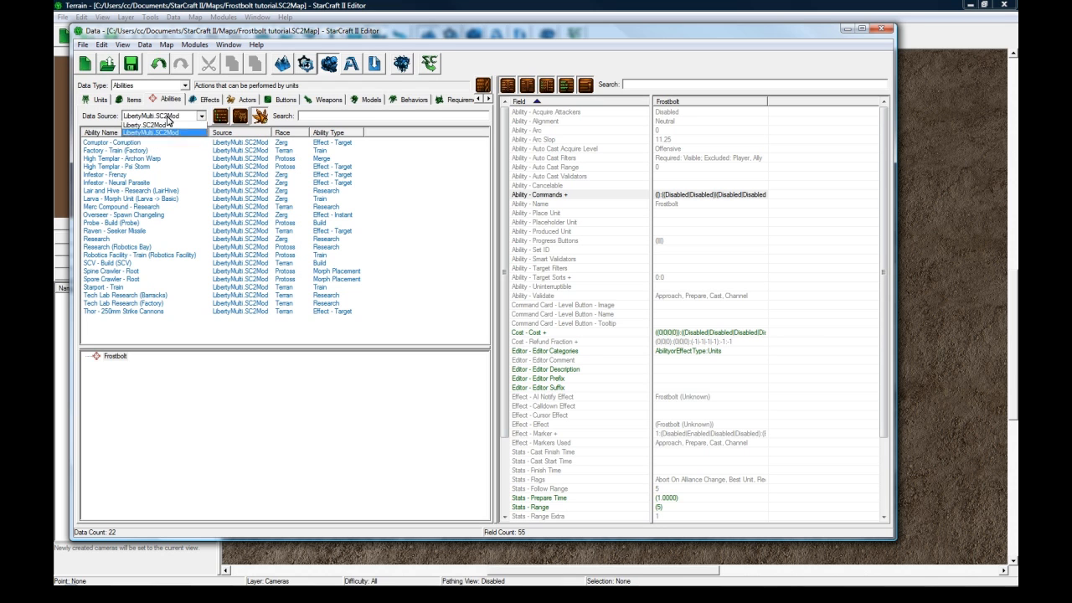
{"action": "left_click", "coordinate": [170, 117]}
{"action": "left_click", "coordinate": [201, 100]}
- Show the Abilities from All Data, search them for "frost" and select the Frostbolt ability
{"action": "left_click", "coordinate": [166, 99]}
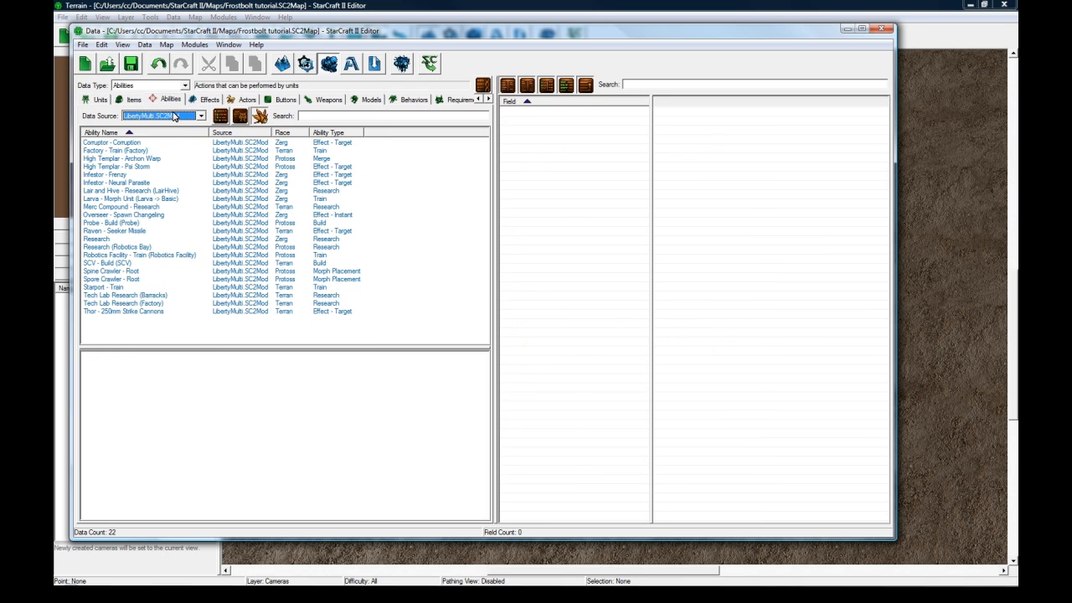
{"action": "left_click", "coordinate": [172, 114]}
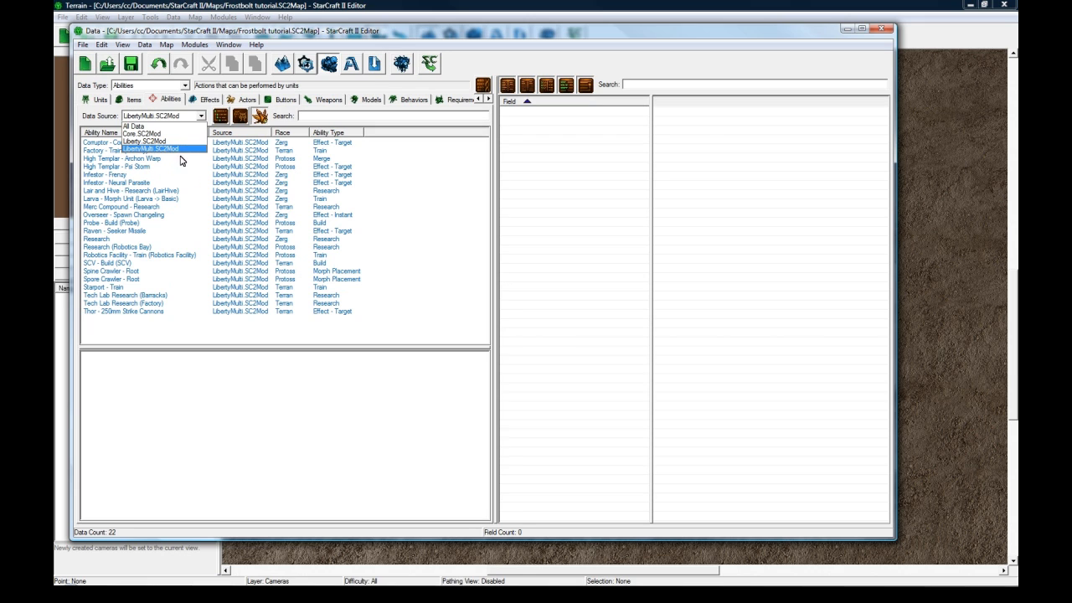
{"action": "left_click", "coordinate": [168, 126]}
{"action": "left_click", "coordinate": [169, 116]}
{"action": "left_click", "coordinate": [169, 127]}
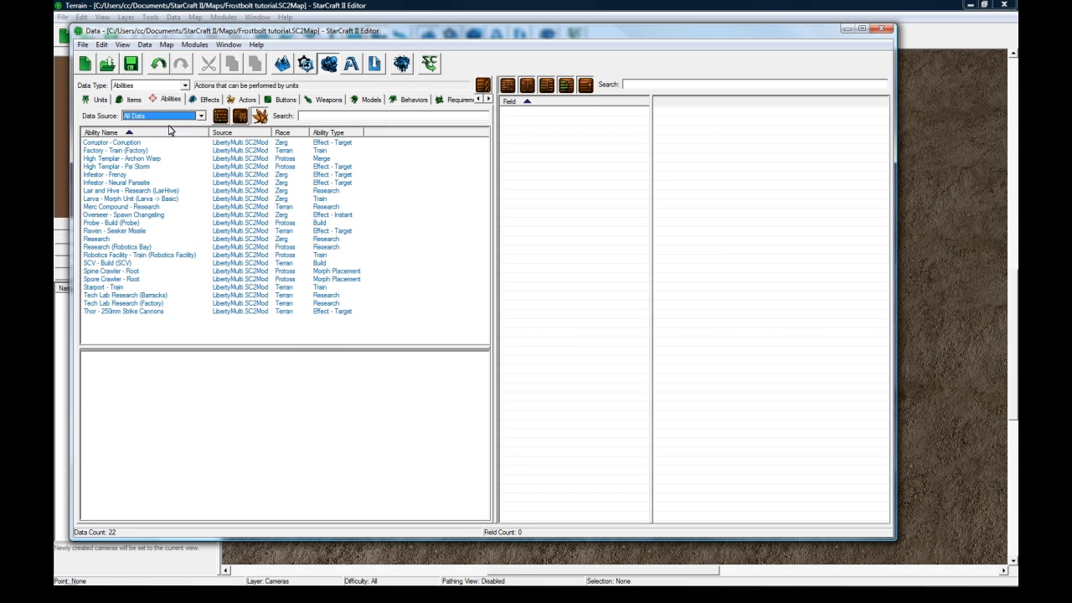
{"action": "left_click", "coordinate": [315, 117]}
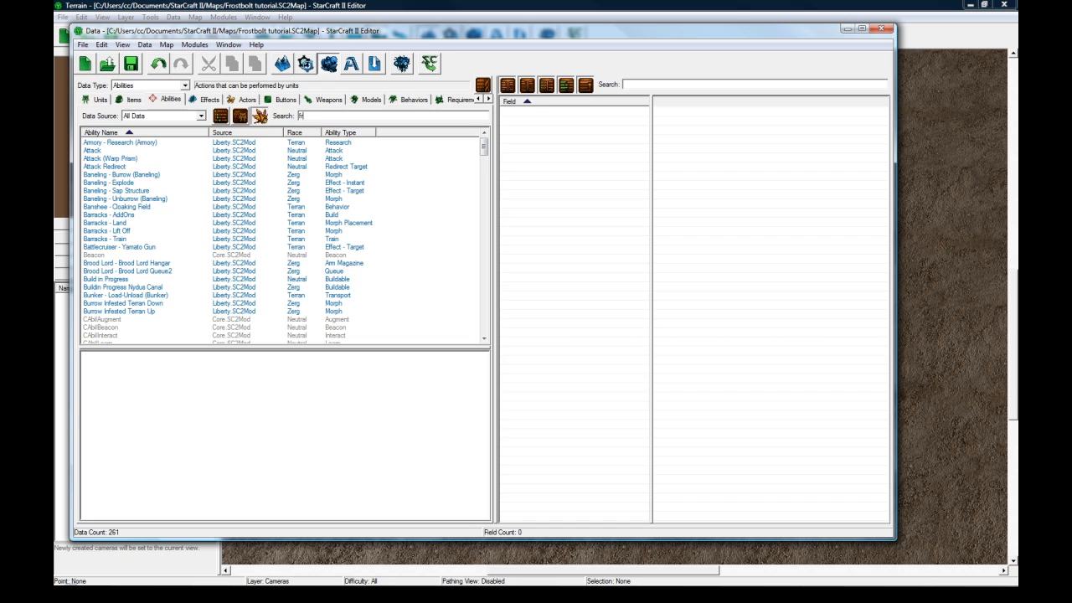
{"action": "left_click", "coordinate": [316, 193]}
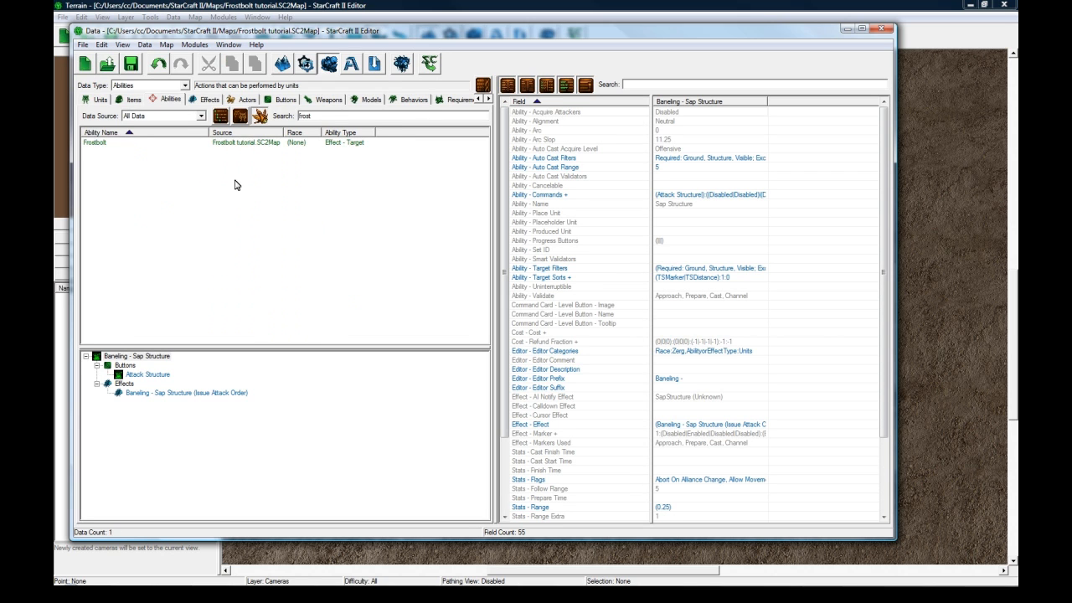
{"action": "left_click", "coordinate": [150, 144]}
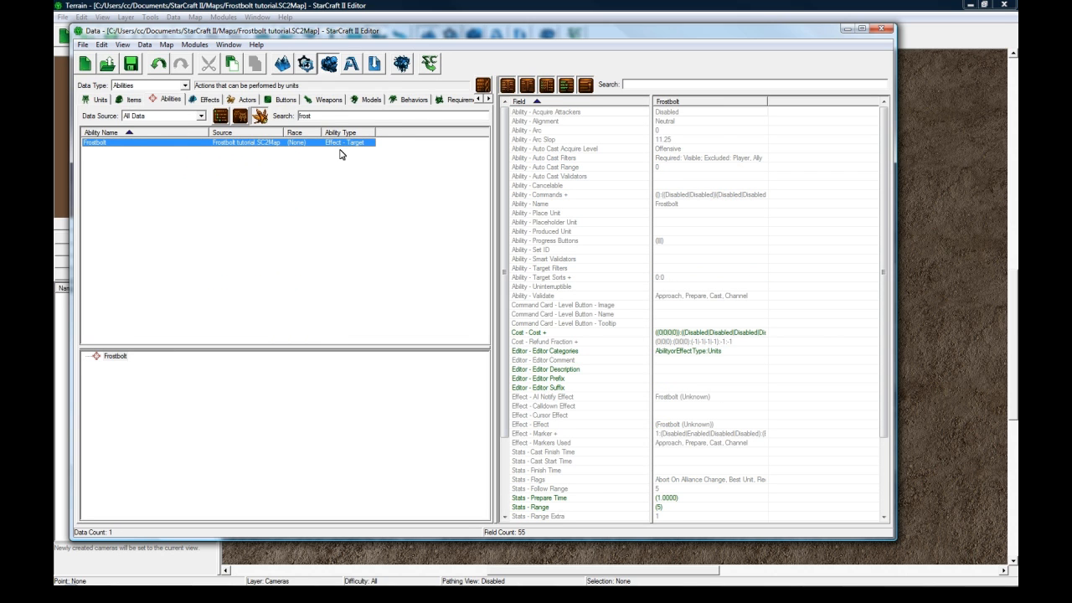
- In the Frostbolt ability's Commands, set the Execute command's Default Button to Frostbolt
{"action": "left_click", "coordinate": [705, 332]}
{"action": "scroll", "coordinate": [700, 329], "scroll_direction": "down", "scroll_amount": 3}
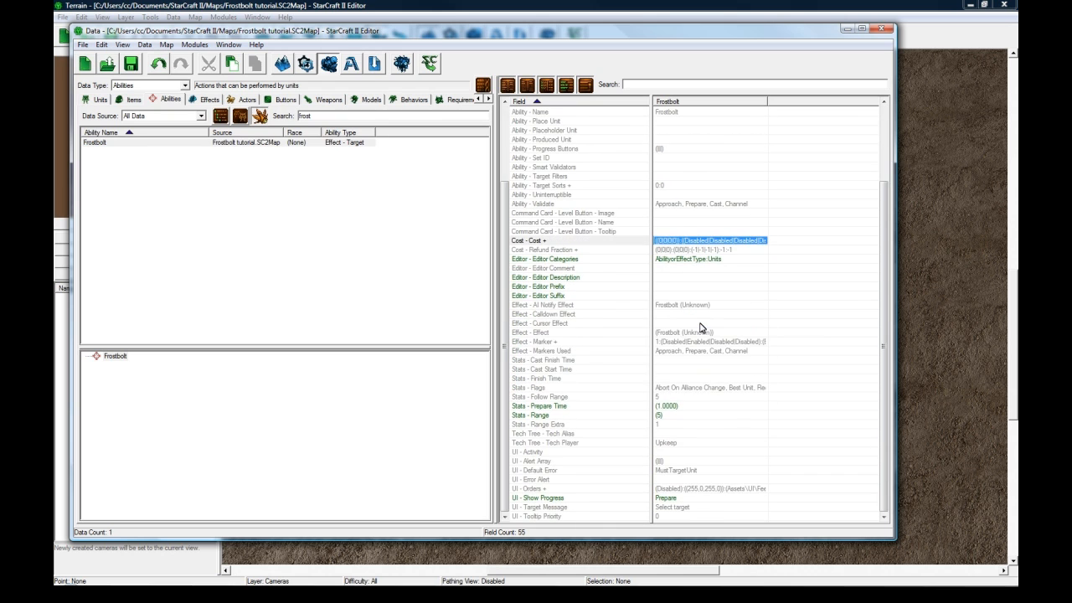
{"action": "scroll", "coordinate": [691, 328], "scroll_direction": "up", "scroll_amount": 3}
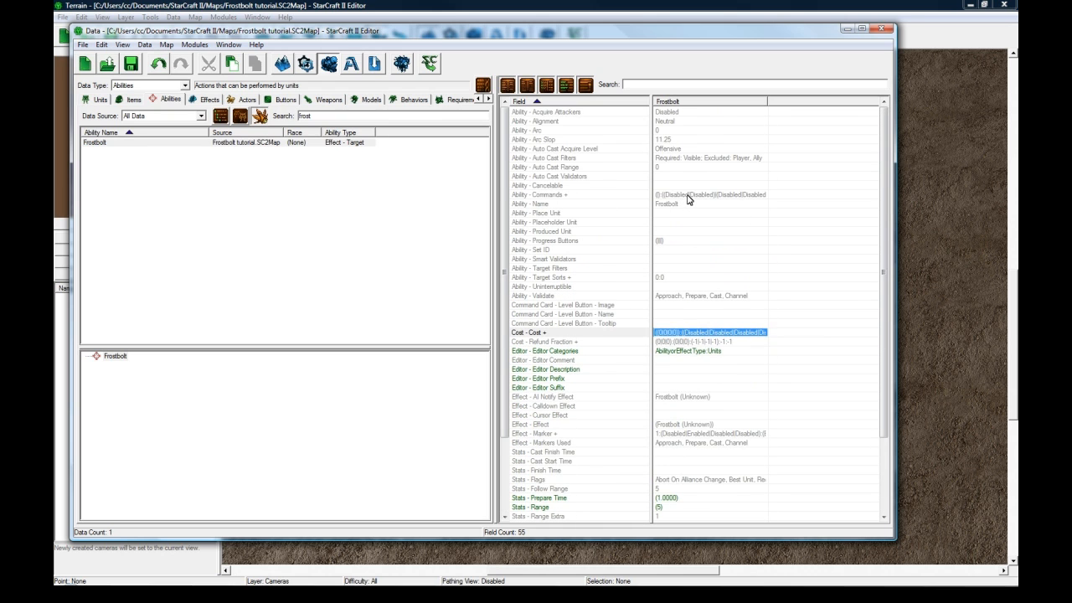
{"action": "left_click", "coordinate": [688, 194]}
{"action": "double_click", "coordinate": [688, 196]}
{"action": "left_click", "coordinate": [302, 207]}
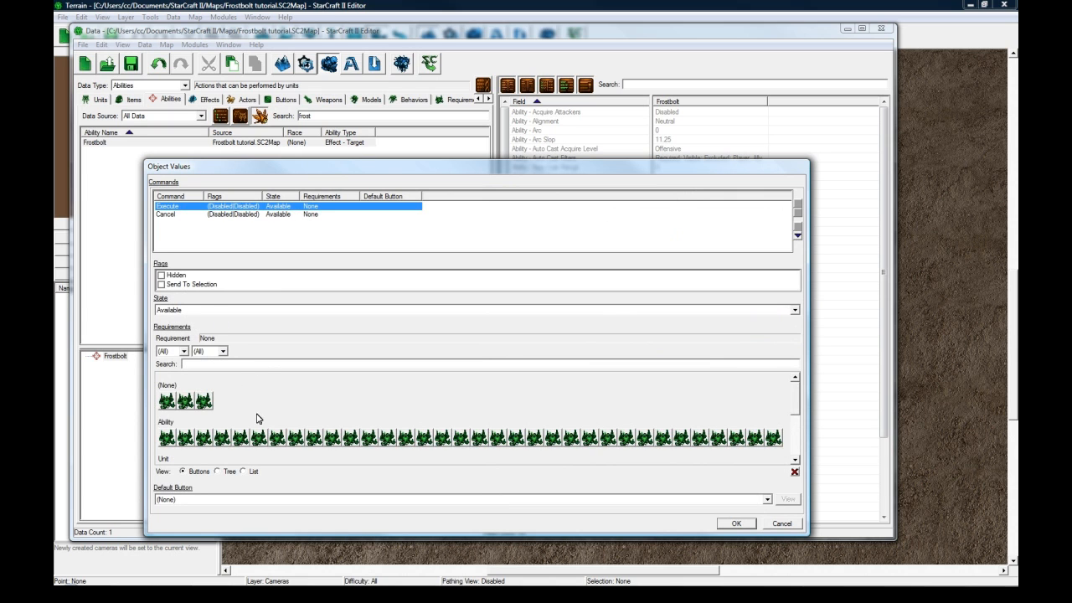
{"action": "left_click", "coordinate": [226, 500]}
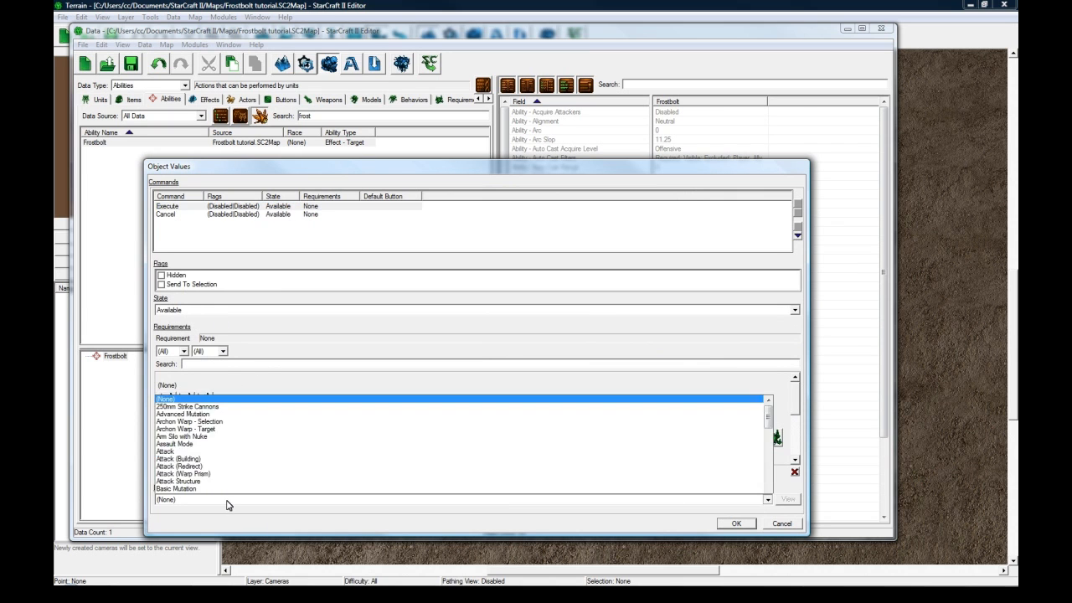
{"action": "key", "text": "f"}
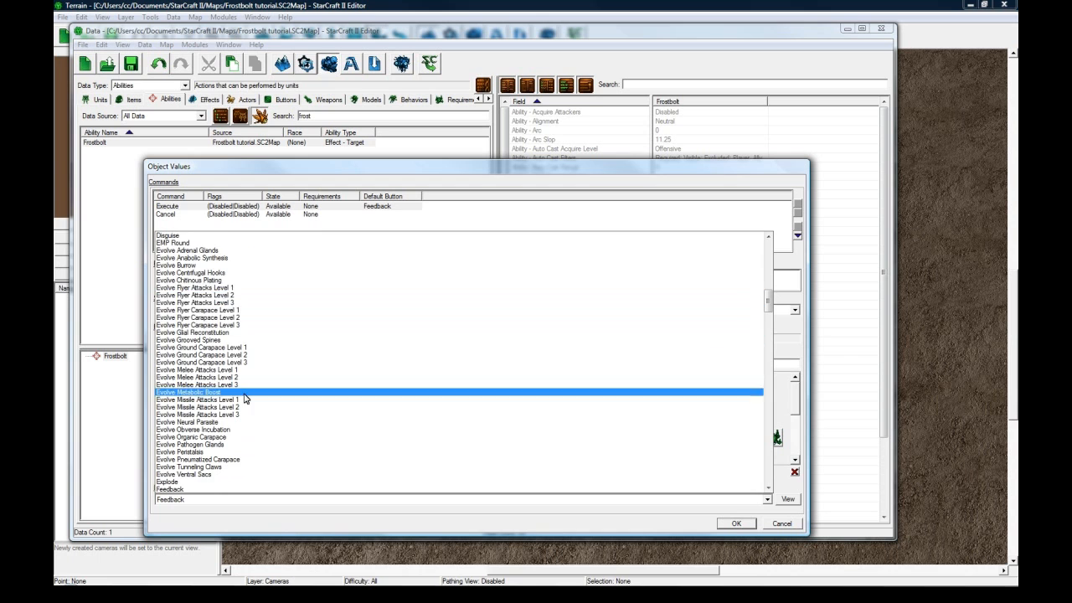
{"action": "scroll", "coordinate": [210, 394], "scroll_direction": "down", "scroll_amount": 6}
{"action": "left_click", "coordinate": [186, 386]}
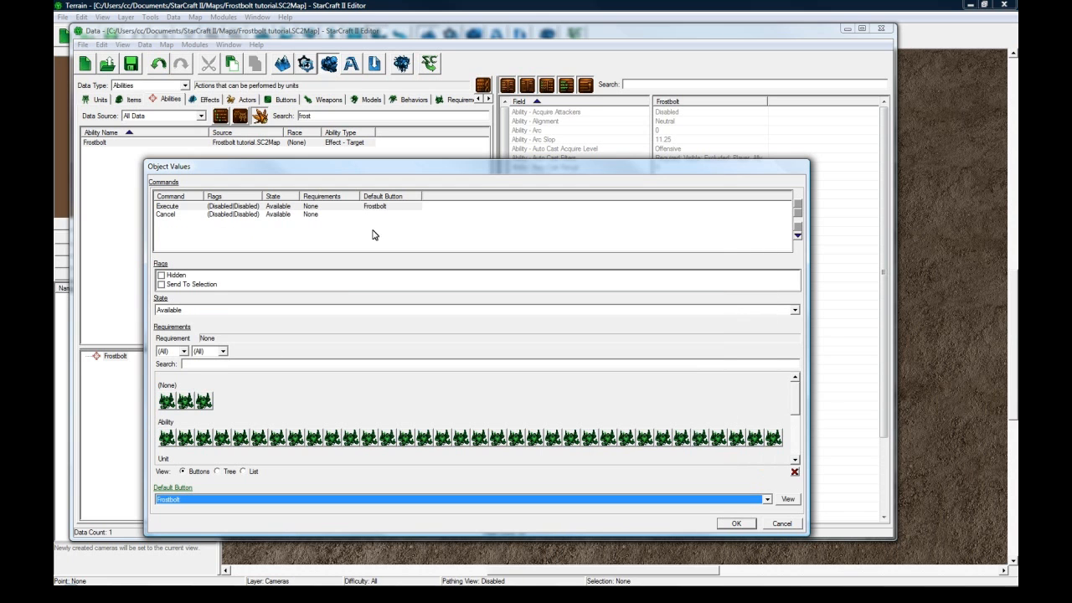
{"action": "left_click", "coordinate": [737, 525]}
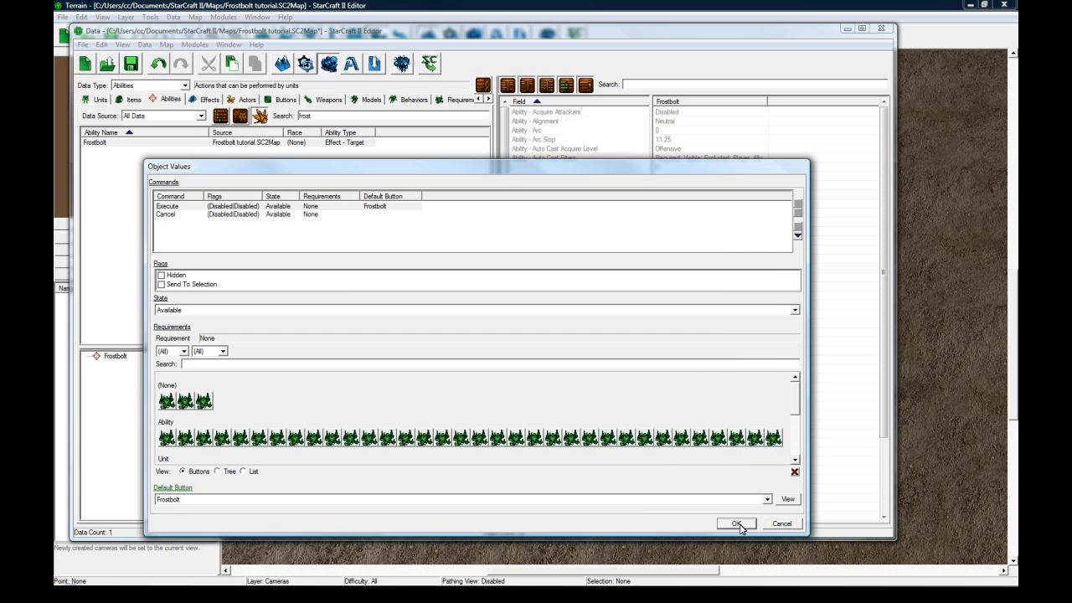
- Assign the Frostbolt button to the Prepare entry of the Frostbolt ability's Progress Buttons
{"action": "left_click", "coordinate": [663, 214]}
{"action": "scroll", "coordinate": [674, 232], "scroll_direction": "down", "scroll_amount": 1}
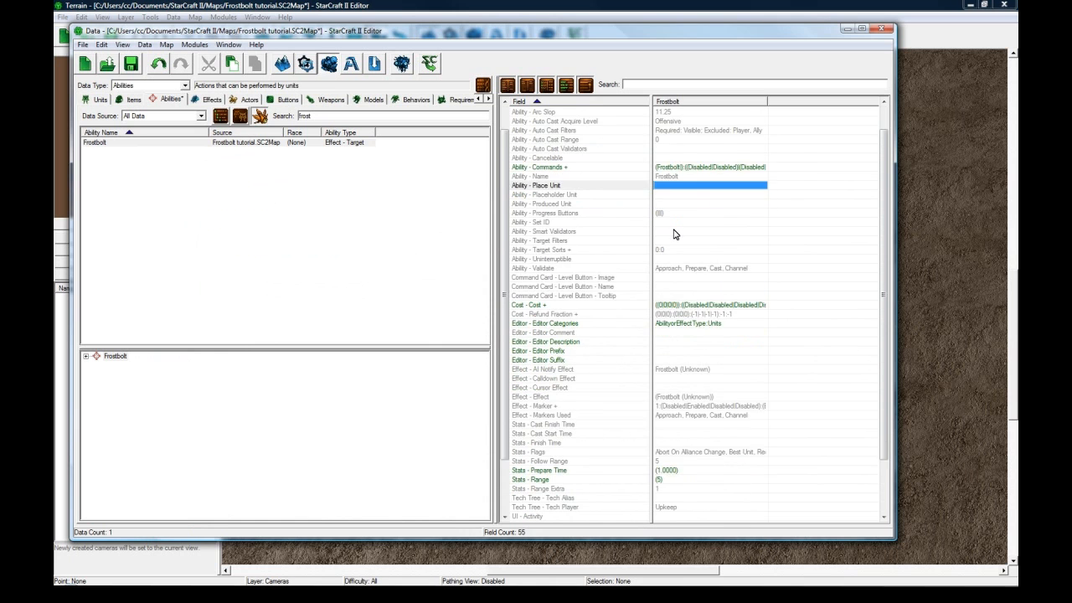
{"action": "double_click", "coordinate": [661, 214]}
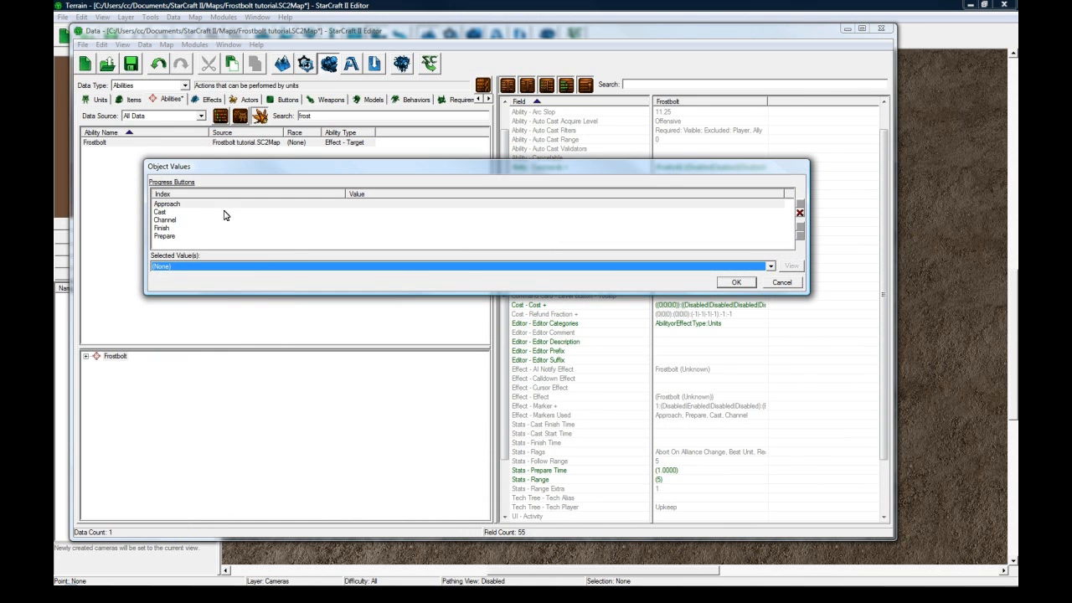
{"action": "left_click", "coordinate": [166, 236]}
{"action": "left_click", "coordinate": [206, 266]}
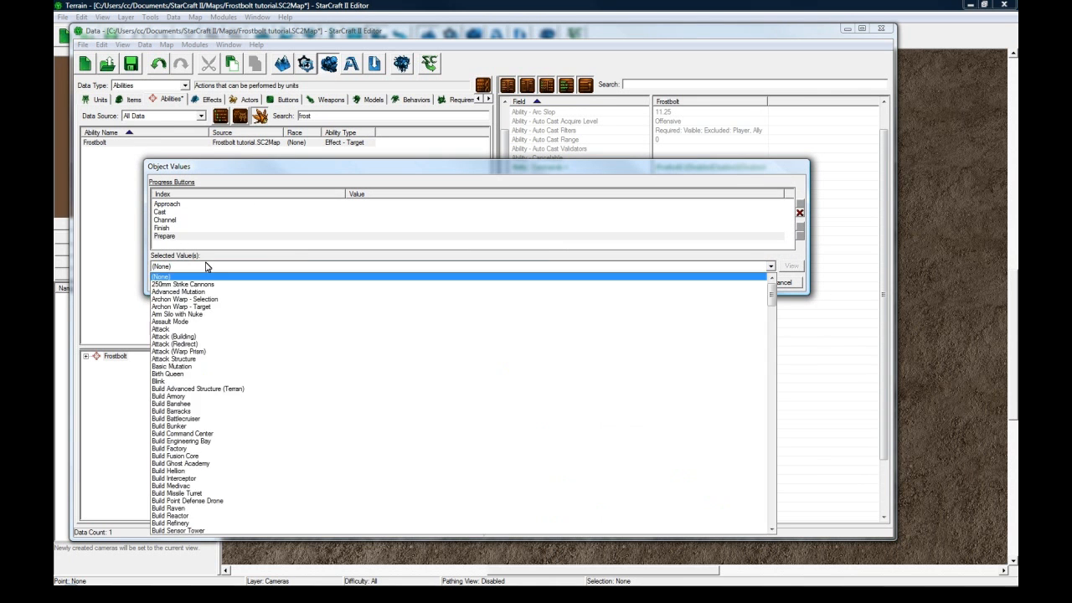
{"action": "key", "text": "f"}
{"action": "scroll", "coordinate": [251, 387], "scroll_direction": "up", "scroll_amount": 3}
{"action": "scroll", "coordinate": [256, 391], "scroll_direction": "down", "scroll_amount": 2}
{"action": "left_click", "coordinate": [235, 437]}
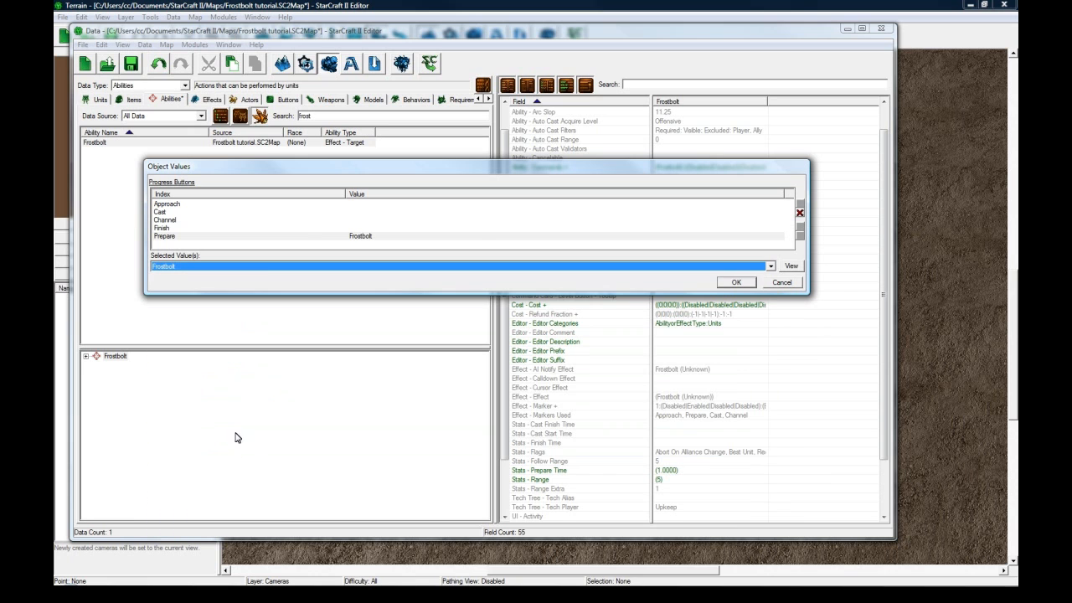
{"action": "left_click", "coordinate": [736, 282]}
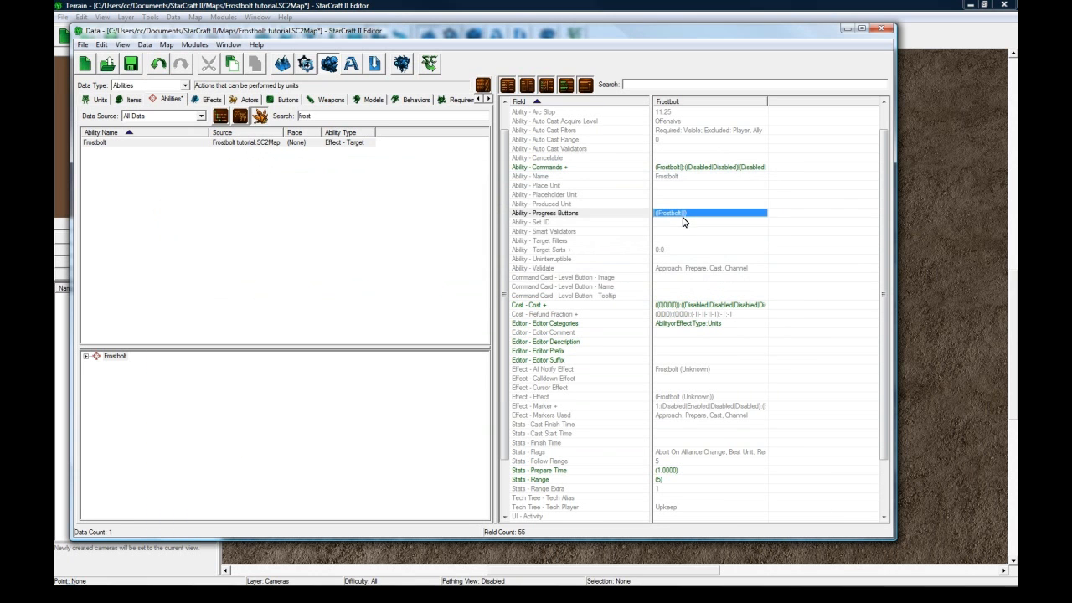
- Add an Enemy-only entry to the Frostbolt ability's Target Filters and exclude the Dead type
{"action": "left_click", "coordinate": [686, 221]}
{"action": "key", "text": "Up"}
{"action": "left_click", "coordinate": [674, 223]}
{"action": "double_click", "coordinate": [665, 241]}
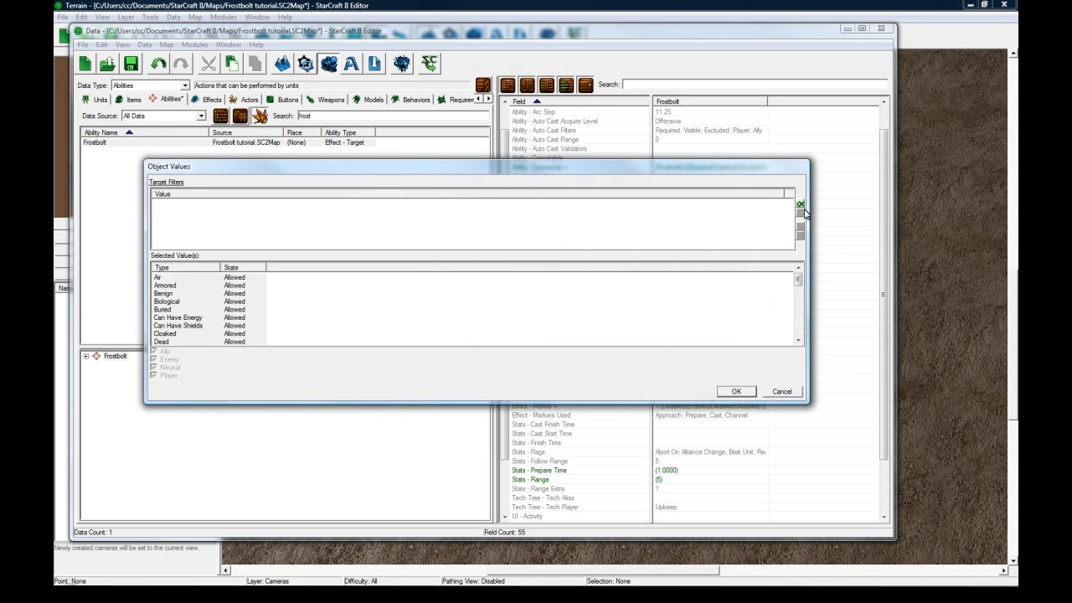
{"action": "left_click", "coordinate": [801, 208]}
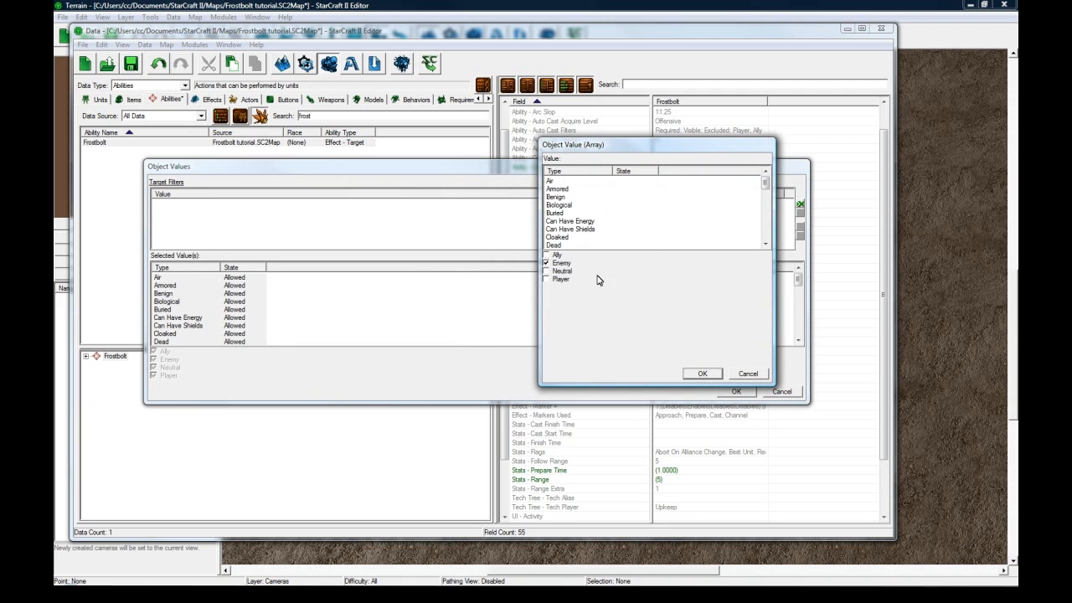
{"action": "scroll", "coordinate": [607, 230], "scroll_direction": "down", "scroll_amount": 3}
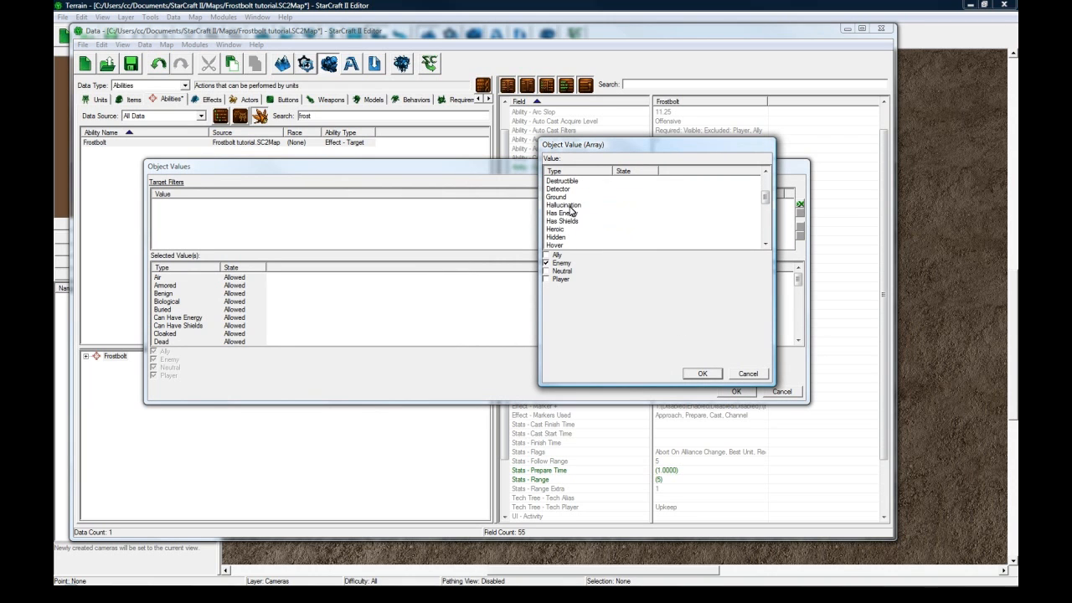
{"action": "scroll", "coordinate": [578, 215], "scroll_direction": "up", "scroll_amount": 2}
{"action": "left_click", "coordinate": [566, 205]}
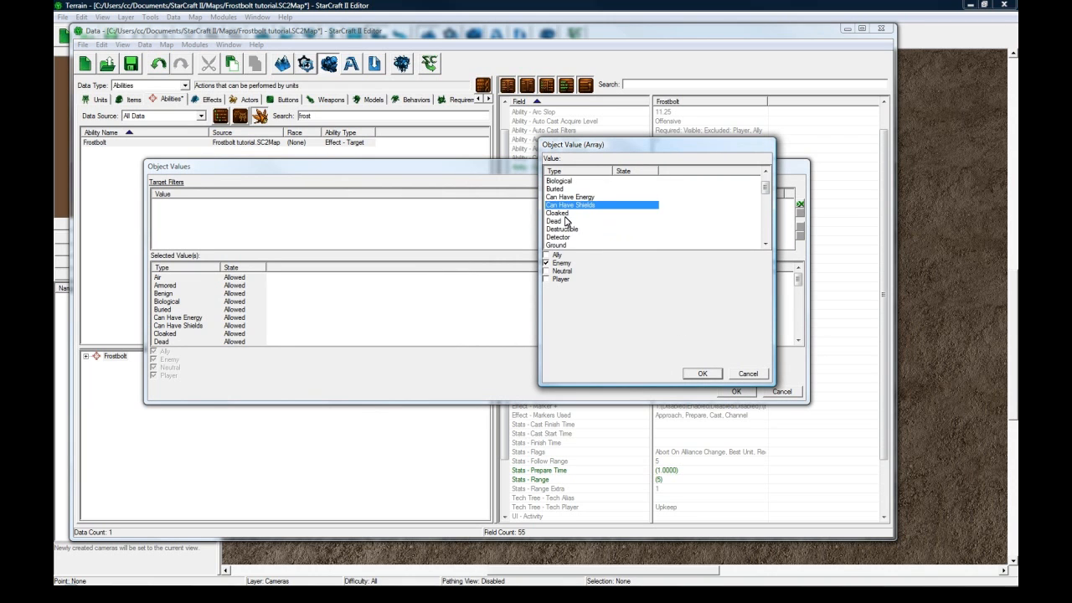
{"action": "right_click", "coordinate": [566, 220]}
{"action": "left_click", "coordinate": [605, 253]}
- Exclude the Item, Invulnerable and Hidden types in the new target filter
{"action": "scroll", "coordinate": [597, 237], "scroll_direction": "down", "scroll_amount": 2}
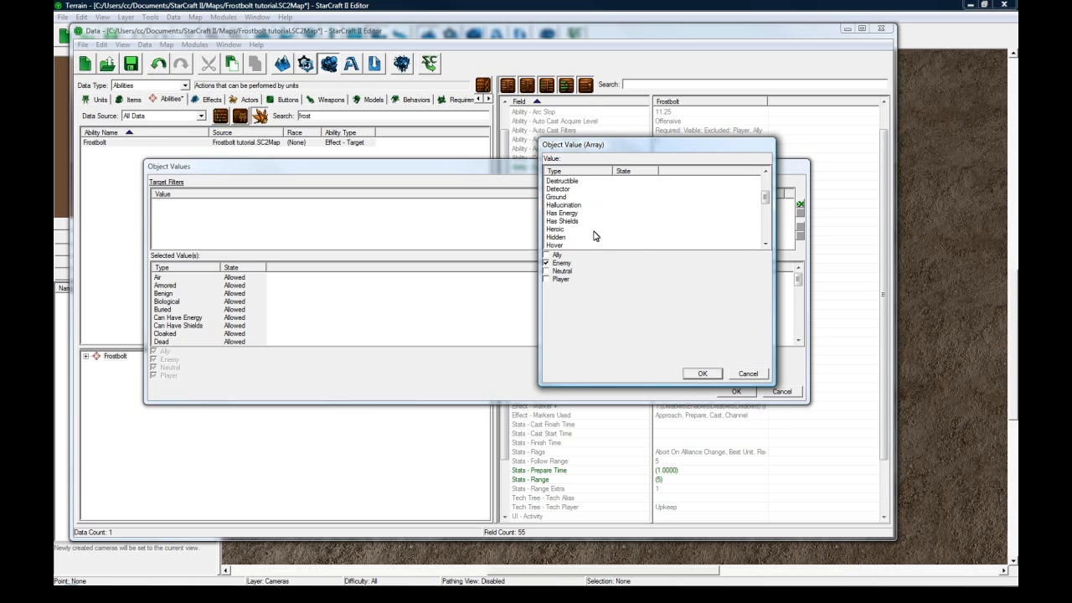
{"action": "scroll", "coordinate": [594, 236], "scroll_direction": "down", "scroll_amount": 1}
{"action": "right_click", "coordinate": [560, 237]}
{"action": "left_click", "coordinate": [592, 267]}
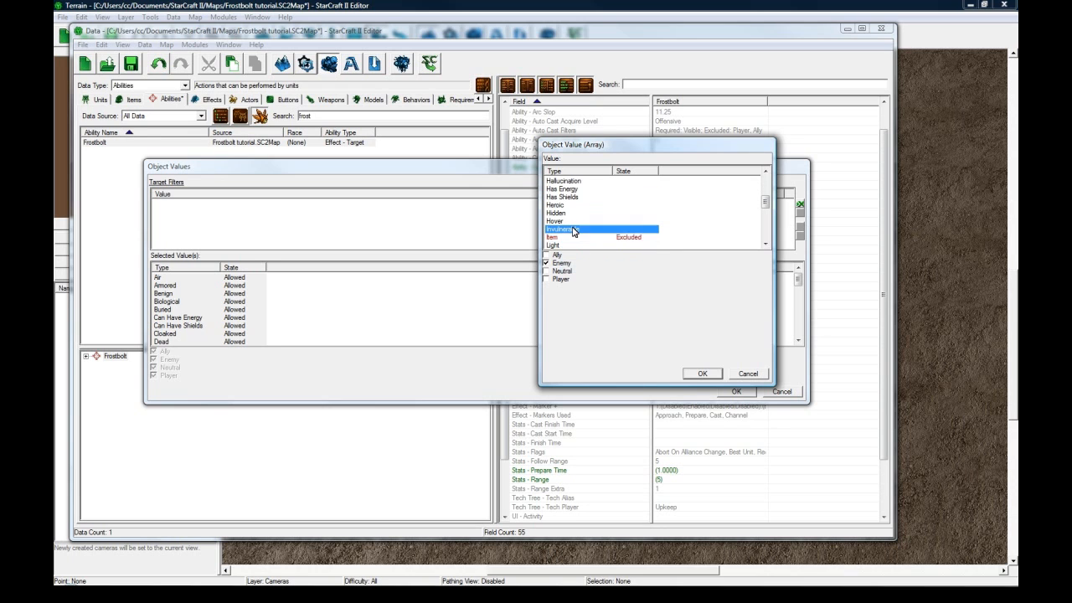
{"action": "right_click", "coordinate": [573, 231]}
{"action": "left_click", "coordinate": [604, 261]}
{"action": "right_click", "coordinate": [573, 217]}
{"action": "left_click", "coordinate": [600, 246]}
- Exclude the Missile type as well and apply the Target Filters to the Frostbolt ability
{"action": "scroll", "coordinate": [590, 241], "scroll_direction": "down", "scroll_amount": 3}
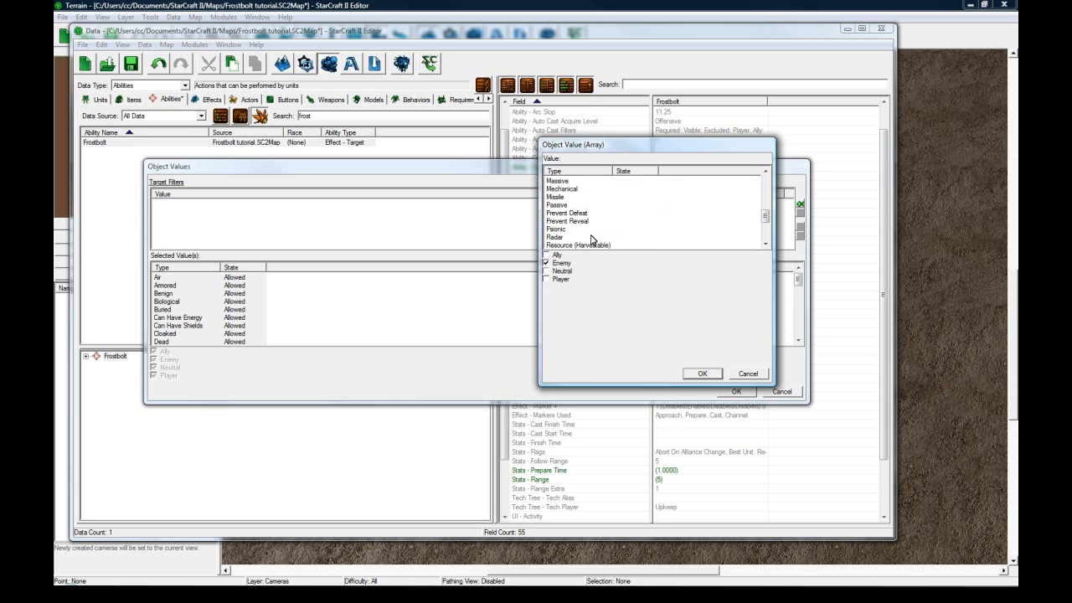
{"action": "right_click", "coordinate": [560, 197]}
{"action": "left_click", "coordinate": [589, 226]}
{"action": "scroll", "coordinate": [583, 230], "scroll_direction": "down", "scroll_amount": 2}
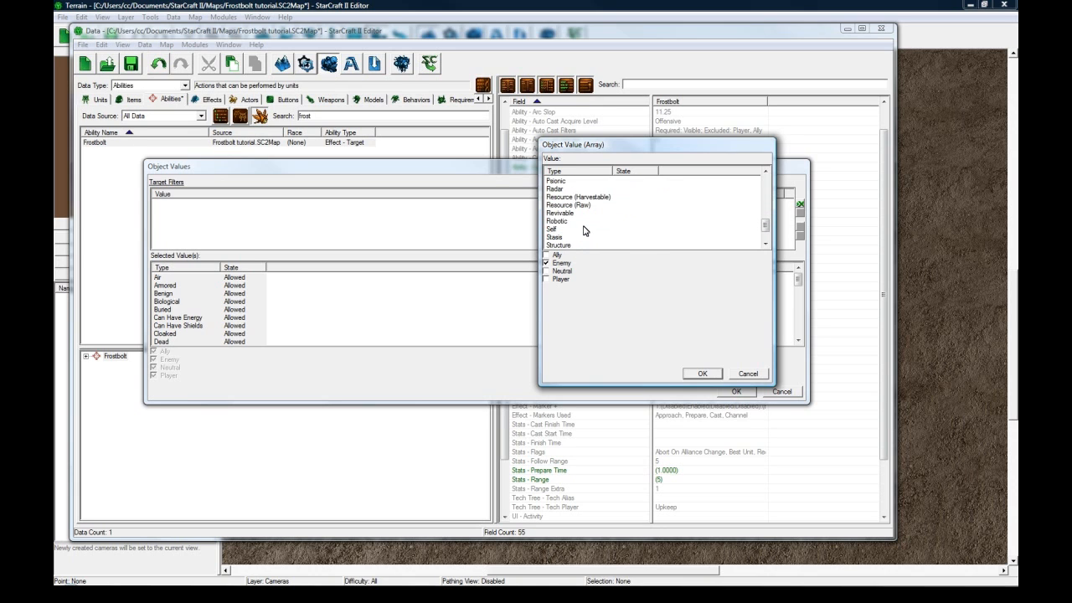
{"action": "right_click", "coordinate": [558, 237]}
{"action": "left_click", "coordinate": [620, 270]}
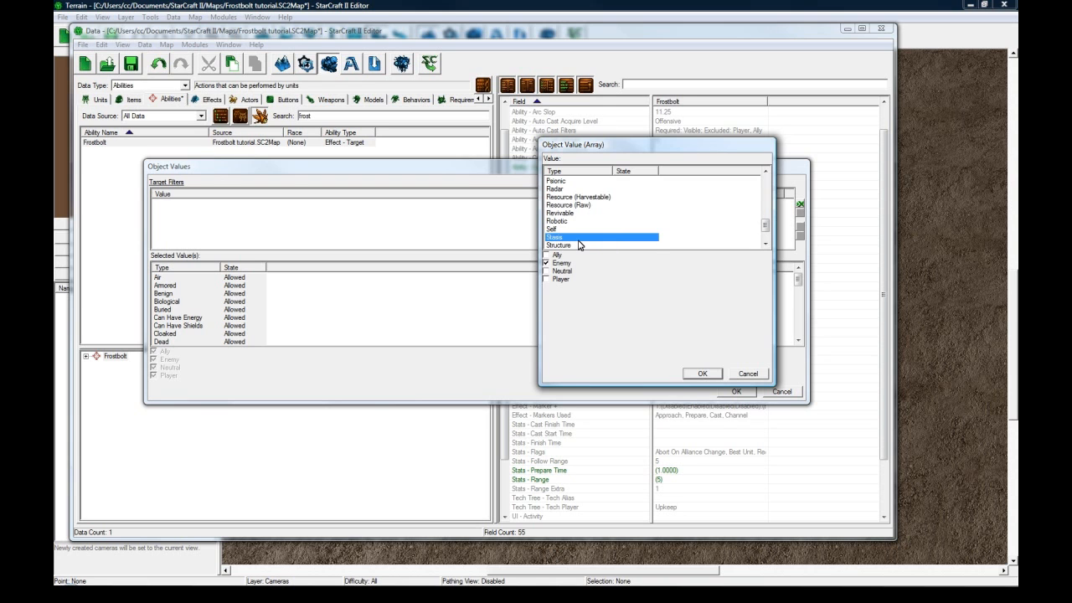
{"action": "left_click", "coordinate": [703, 374]}
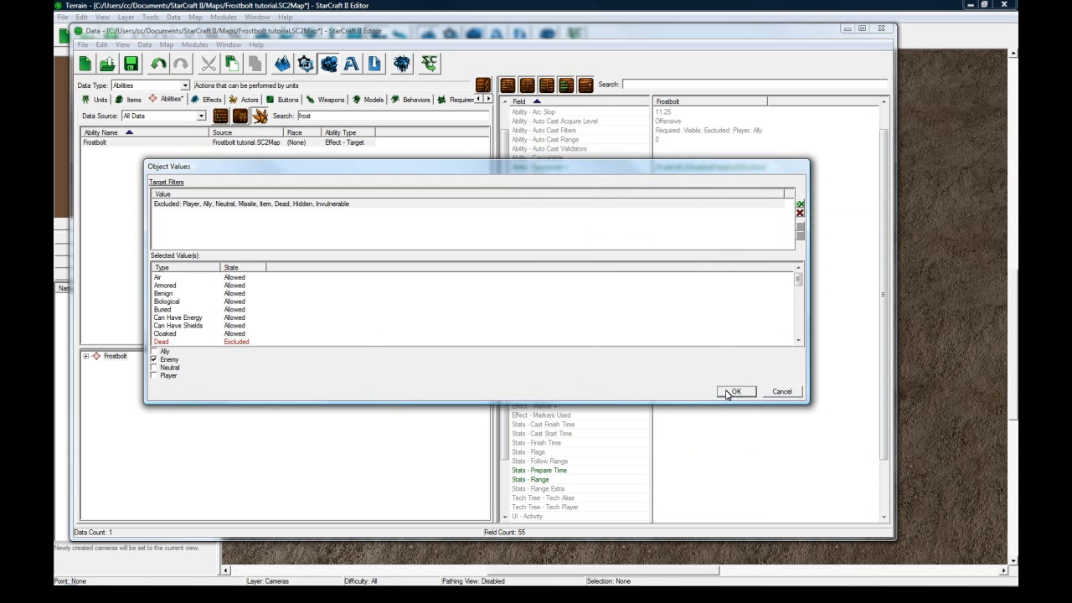
{"action": "left_click", "coordinate": [735, 391]}
- Examine the Frostbolt ability's Validate, Effect and Stats Flags fields, including the Transient flag, leaving the flags as they are
{"action": "left_click", "coordinate": [693, 259]}
{"action": "left_click", "coordinate": [683, 271]}
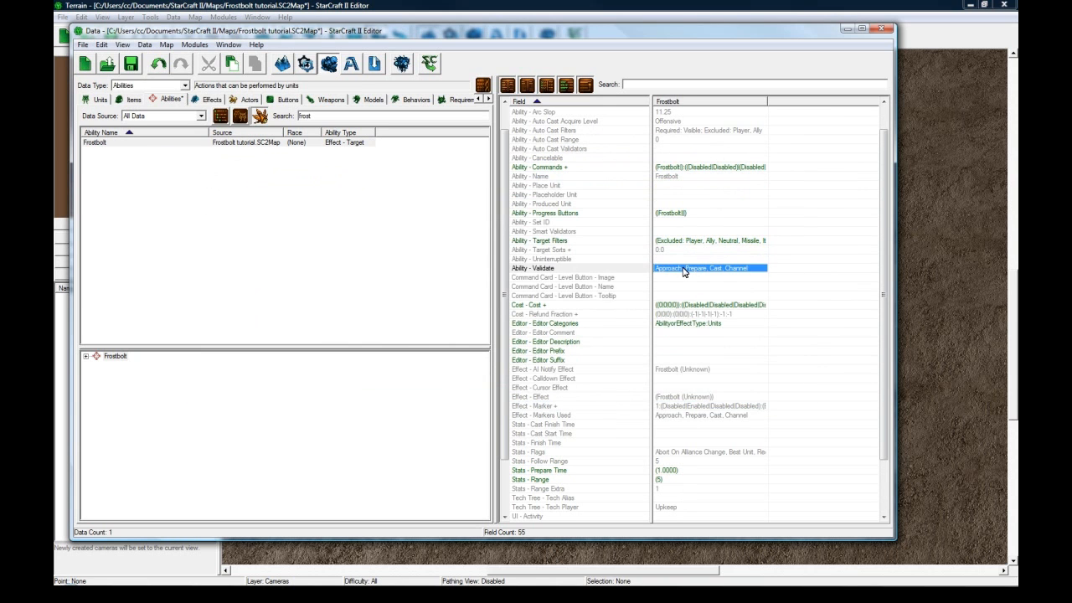
{"action": "left_click", "coordinate": [683, 277]}
{"action": "scroll", "coordinate": [685, 309], "scroll_direction": "down", "scroll_amount": 3}
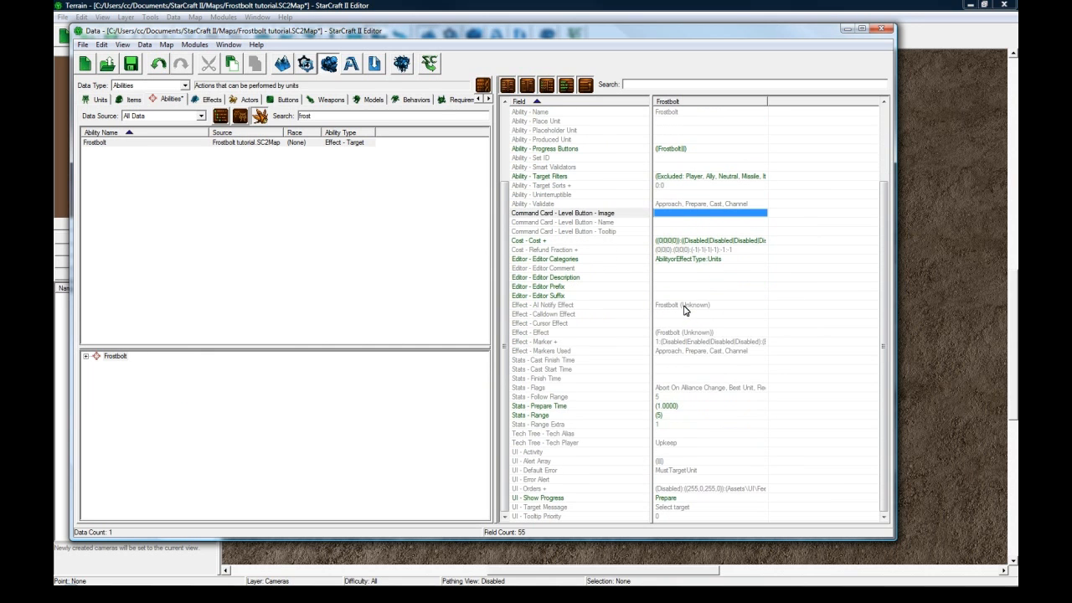
{"action": "left_click", "coordinate": [689, 333]}
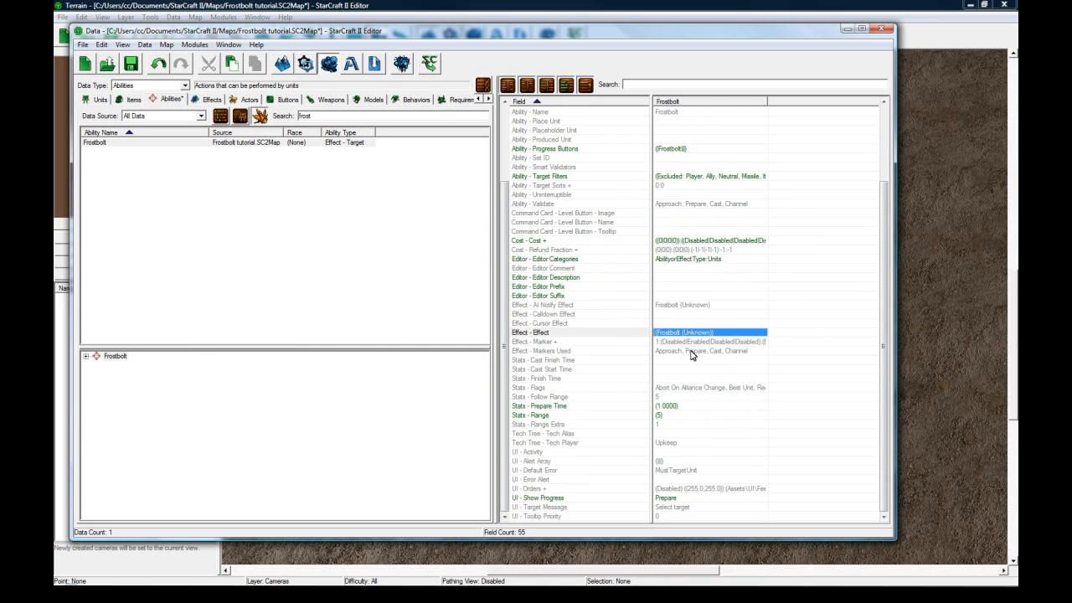
{"action": "double_click", "coordinate": [693, 387]}
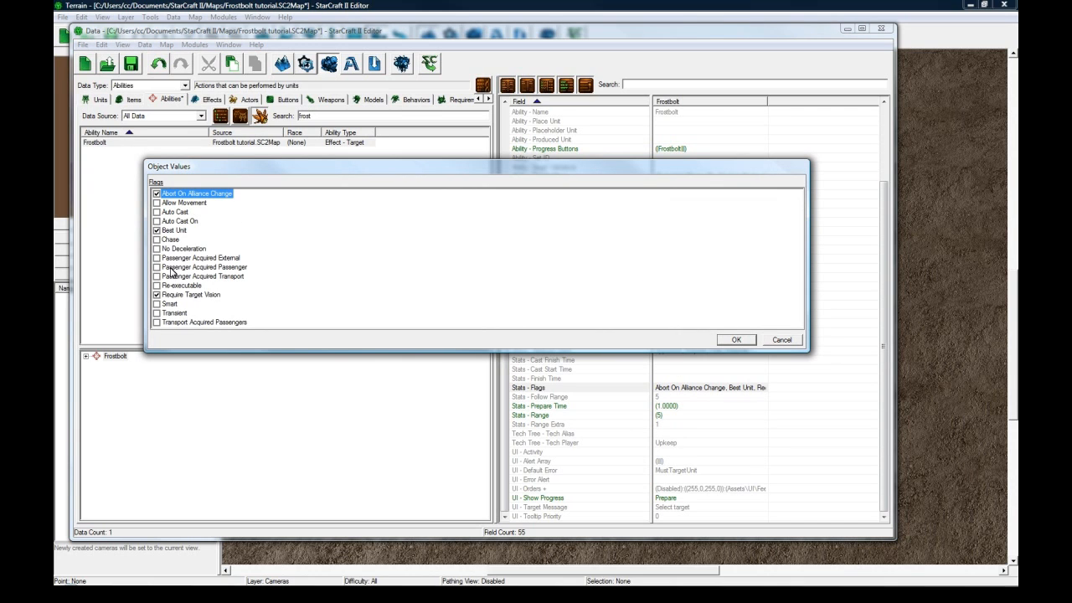
{"action": "left_click", "coordinate": [175, 314]}
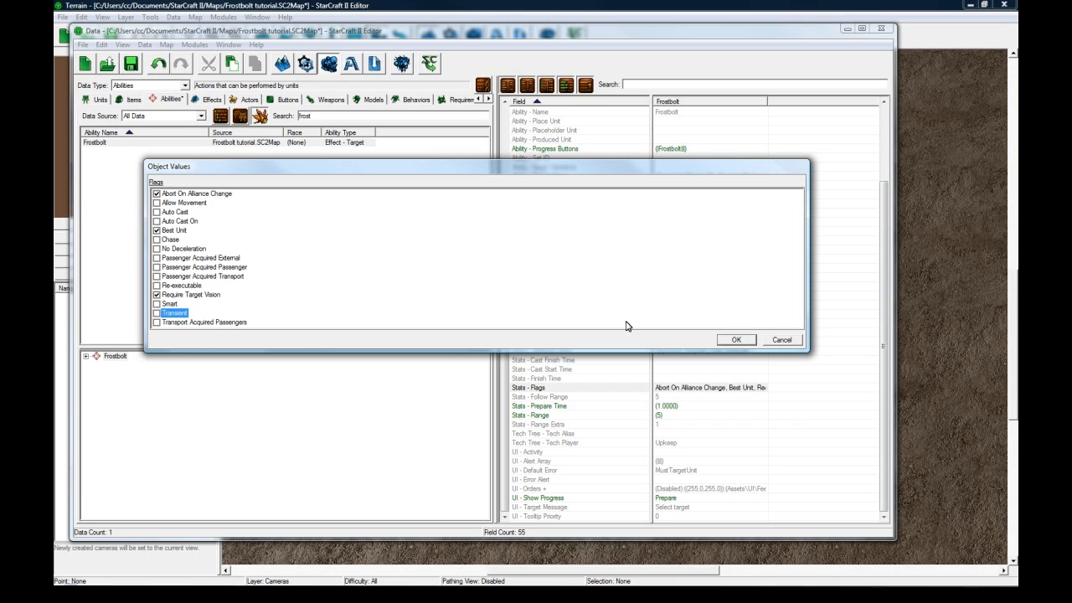
{"action": "left_click", "coordinate": [782, 340]}
- Check the Frostbolt ability's Follow Range, Flags, Default Error, Orders and Target Message fields
{"action": "left_click", "coordinate": [699, 405]}
{"action": "left_click", "coordinate": [696, 397]}
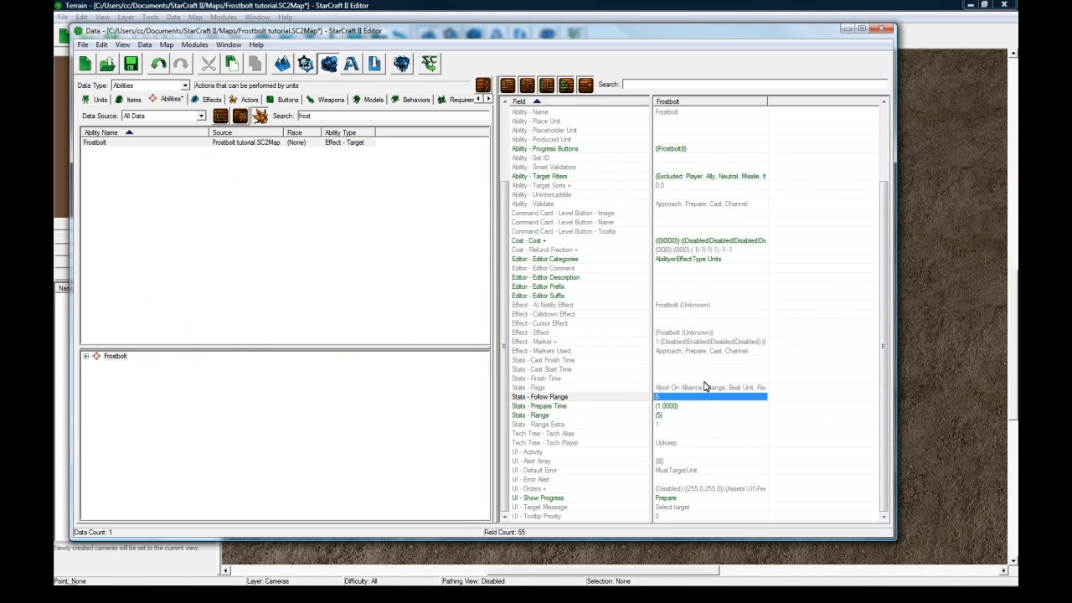
{"action": "left_click", "coordinate": [705, 388]}
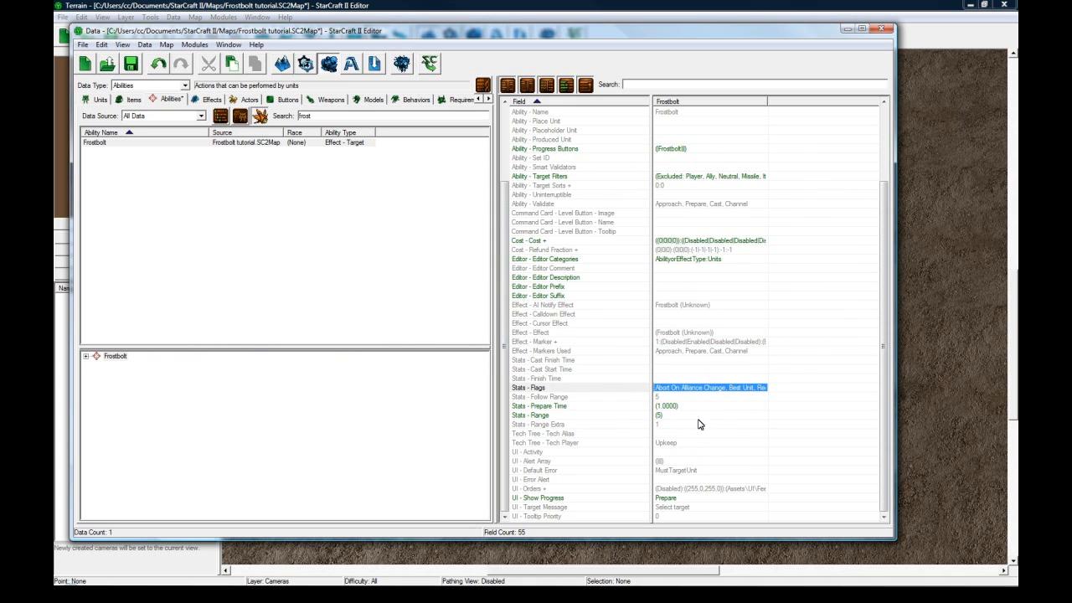
{"action": "left_click", "coordinate": [691, 472]}
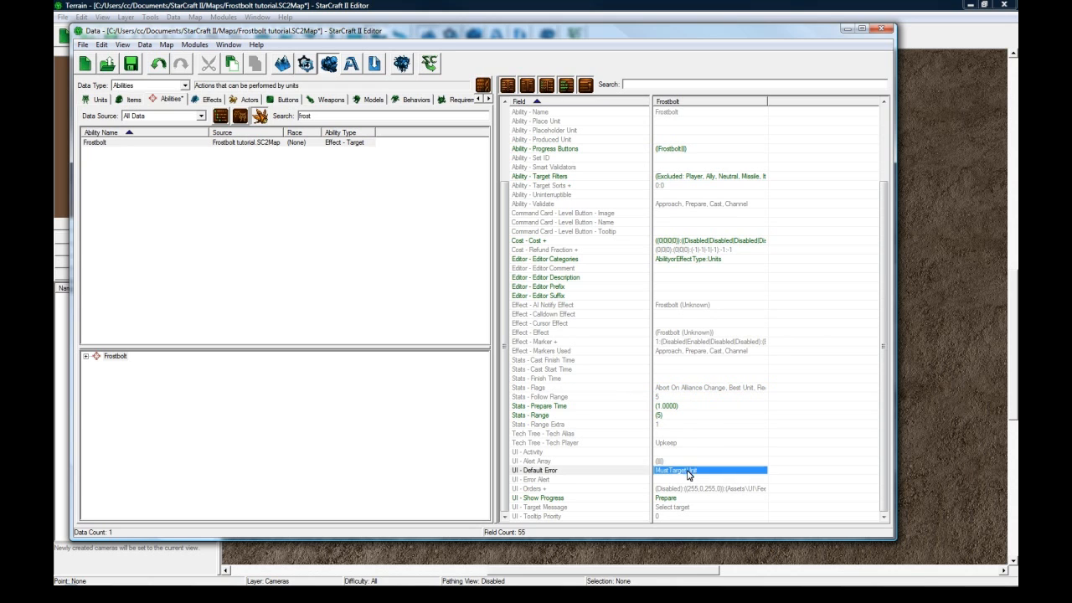
{"action": "left_click", "coordinate": [693, 489]}
{"action": "left_click", "coordinate": [690, 507]}
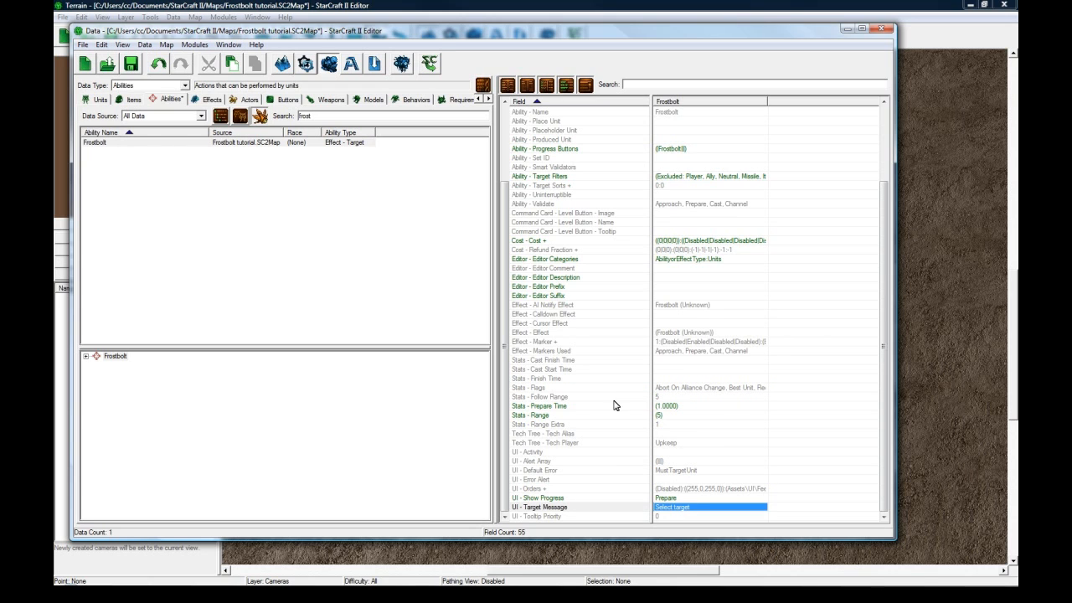
- Save the map and create a Launch Missile effect named Frostbolt Launch Missile, with the suggested ID, based on Default Effect (CEffectLaunchMissile)
{"action": "left_click", "coordinate": [132, 65]}
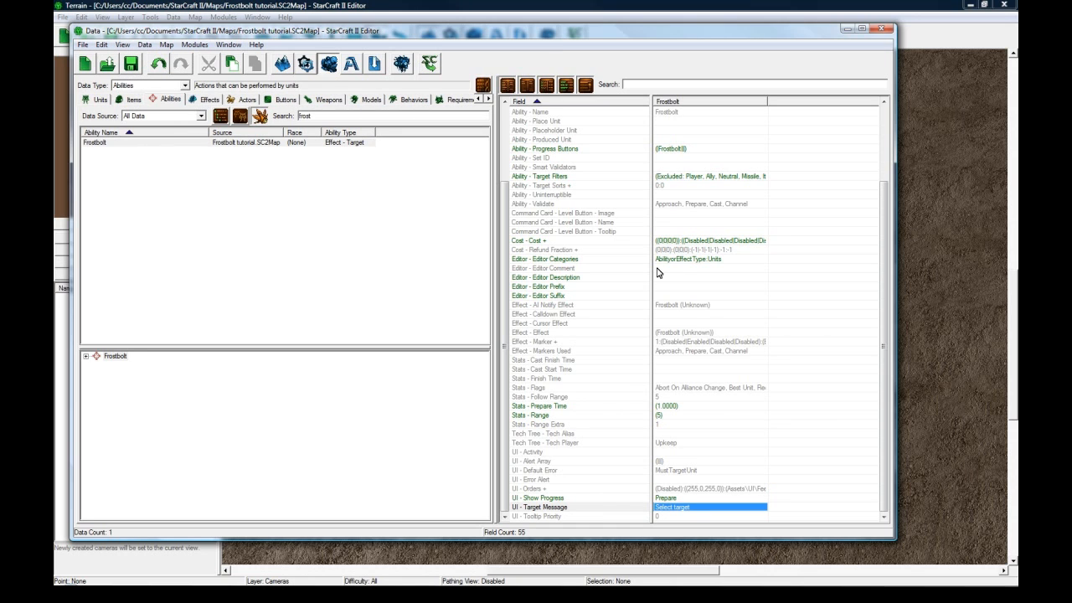
{"action": "left_click", "coordinate": [204, 101]}
{"action": "right_click", "coordinate": [192, 157]}
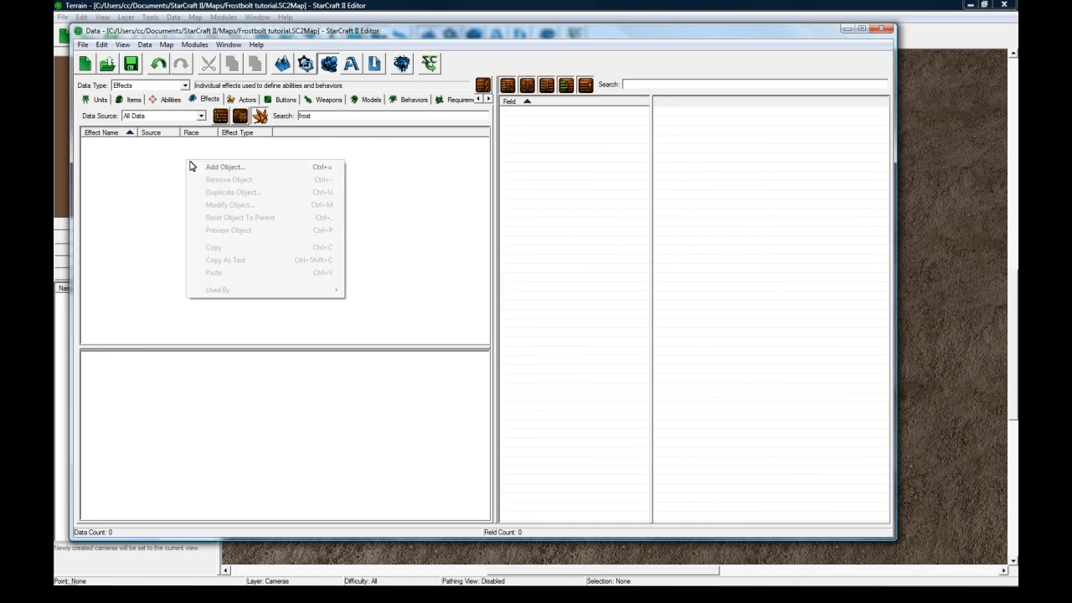
{"action": "left_click", "coordinate": [250, 166]}
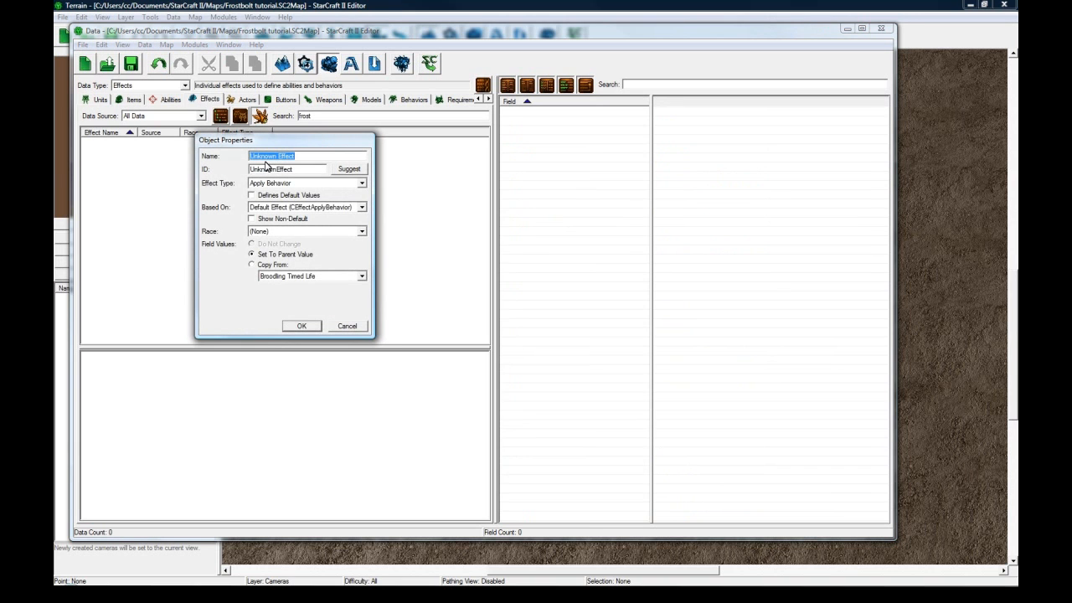
{"action": "type", "text": "Frostbolt Launch Missile"}
{"action": "left_click", "coordinate": [349, 168]}
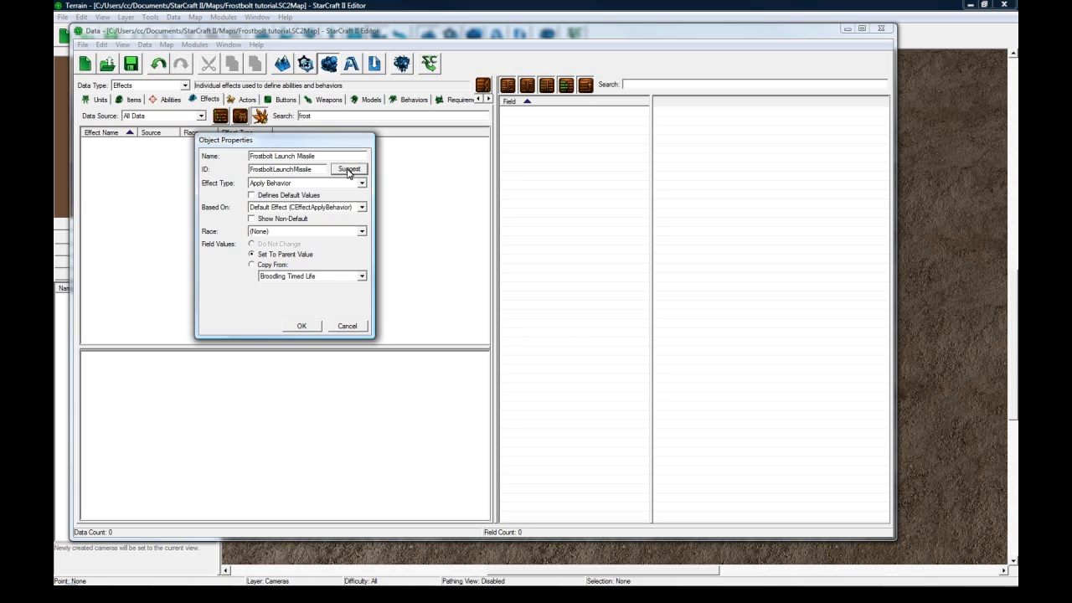
{"action": "left_click", "coordinate": [299, 184]}
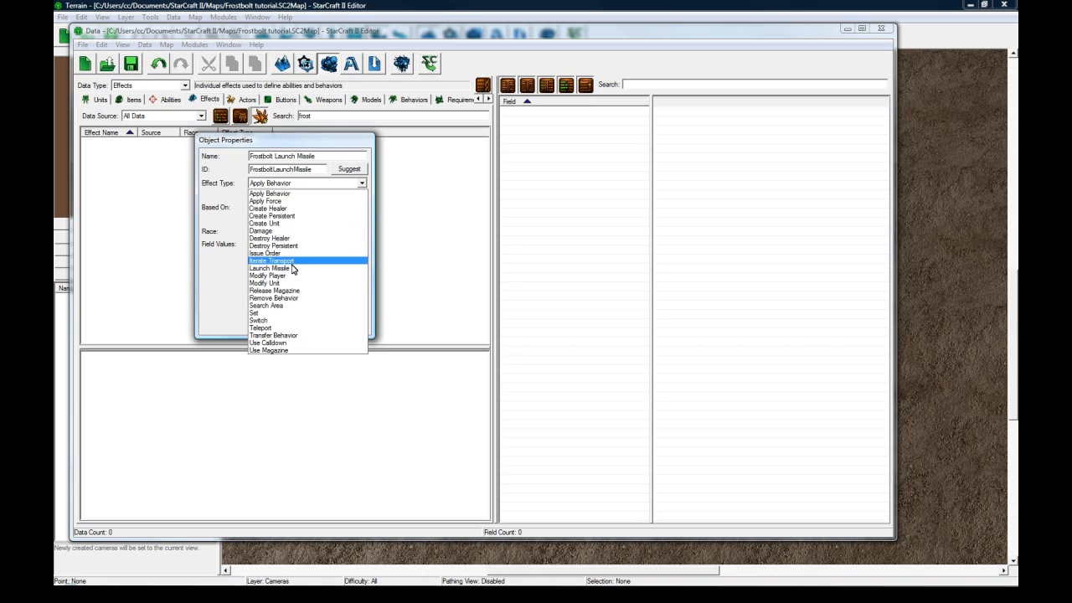
{"action": "left_click", "coordinate": [284, 259]}
{"action": "left_click", "coordinate": [286, 210]}
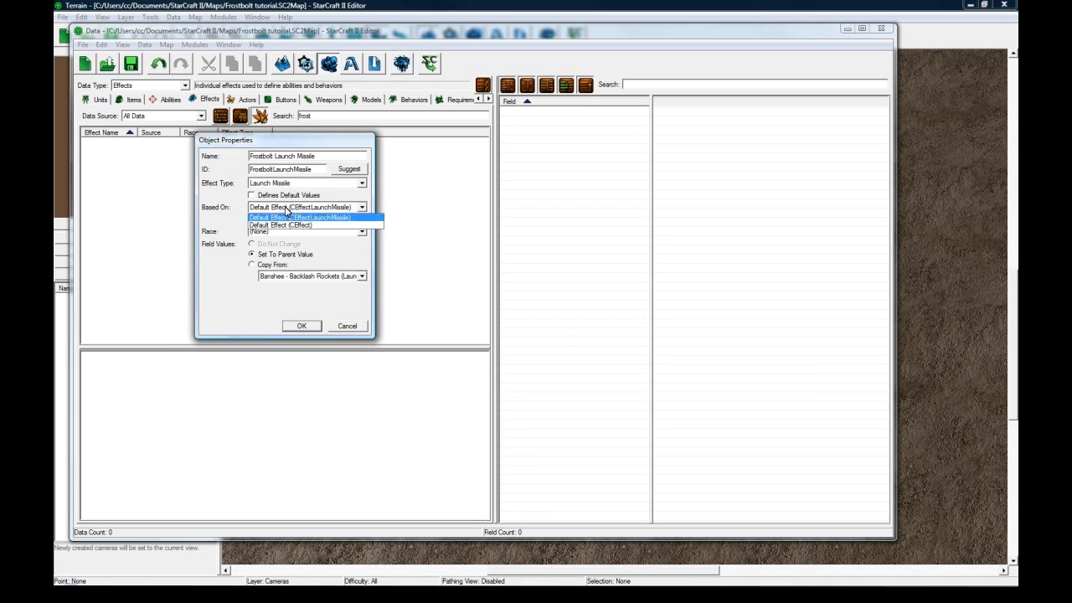
{"action": "left_click", "coordinate": [297, 216]}
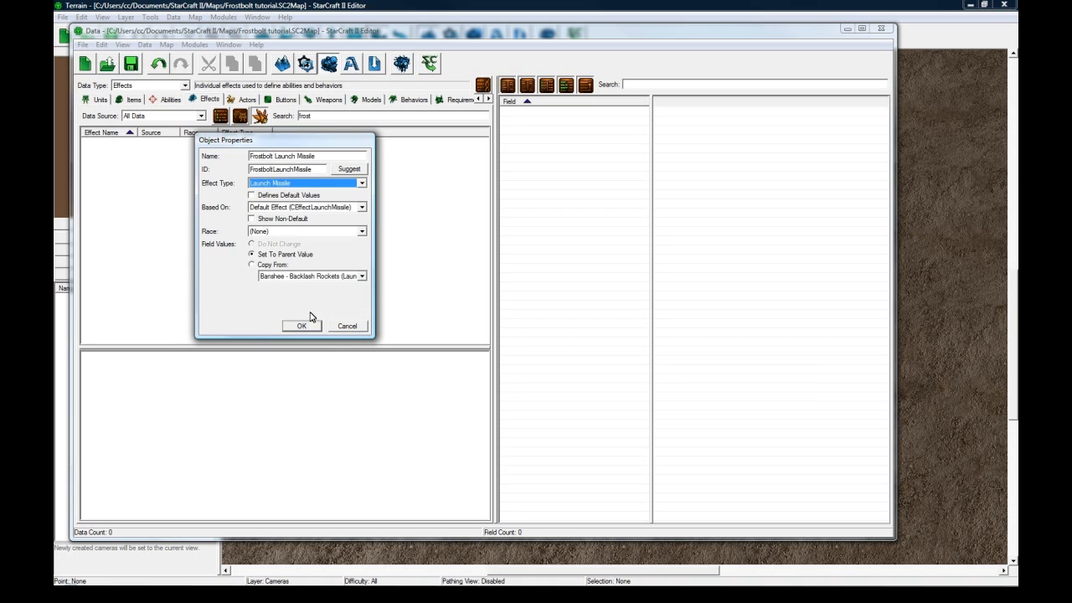
{"action": "left_click", "coordinate": [303, 325]}
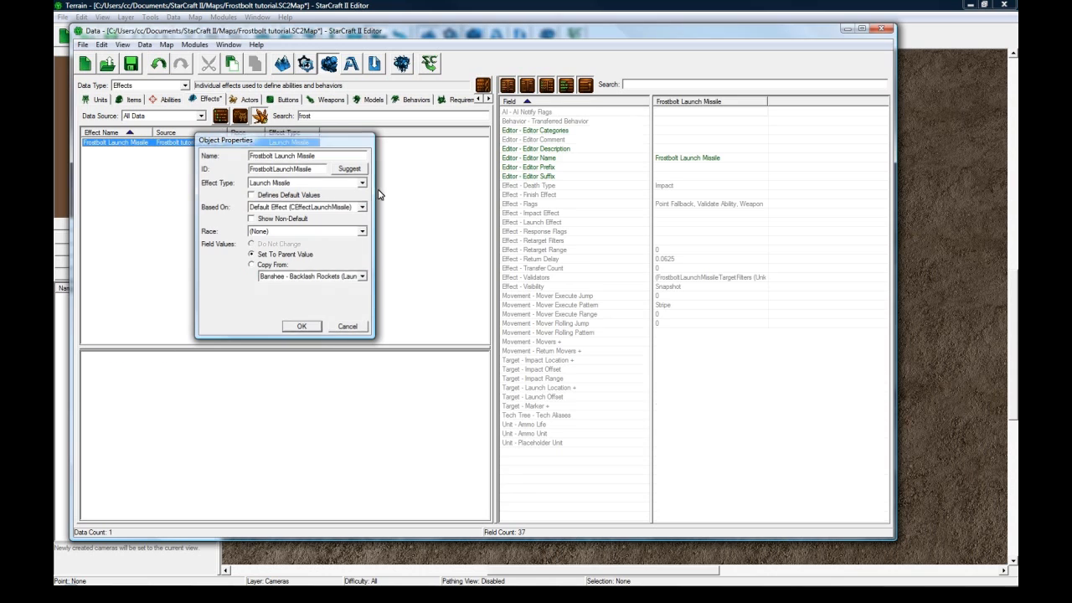
- Set the Frostbolt Launch Missile effect's Death Type to Freeze
{"action": "double_click", "coordinate": [668, 187]}
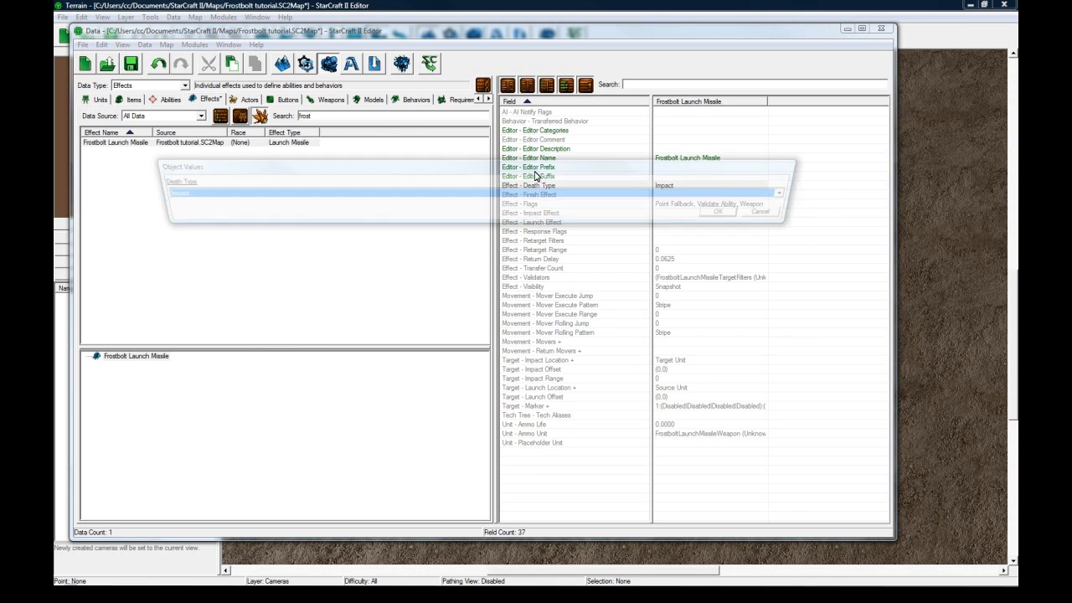
{"action": "left_click", "coordinate": [268, 194]}
{"action": "left_click", "coordinate": [257, 256]}
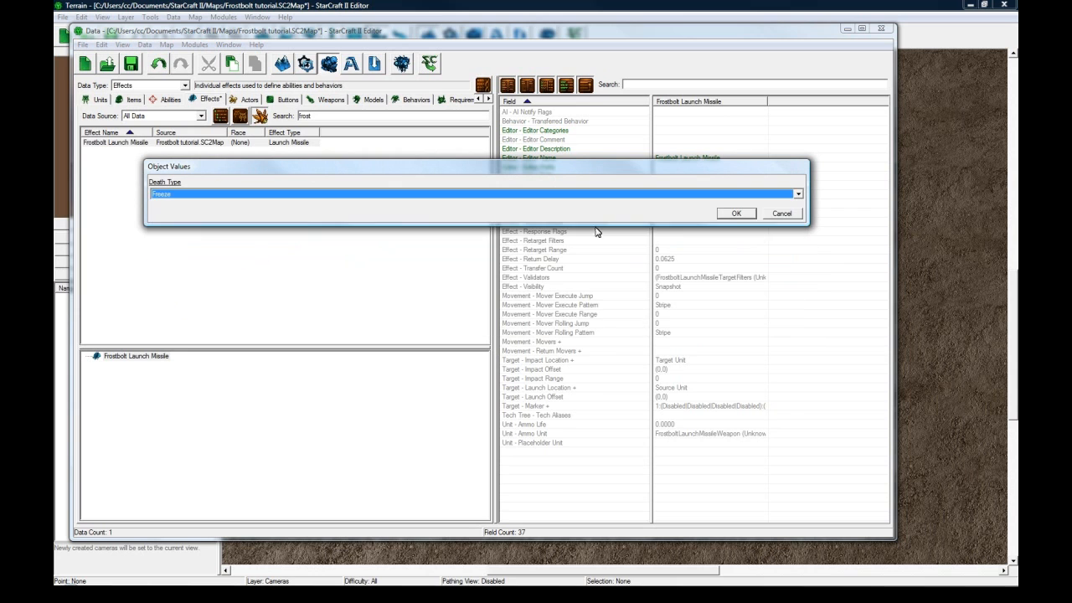
{"action": "left_click", "coordinate": [736, 216]}
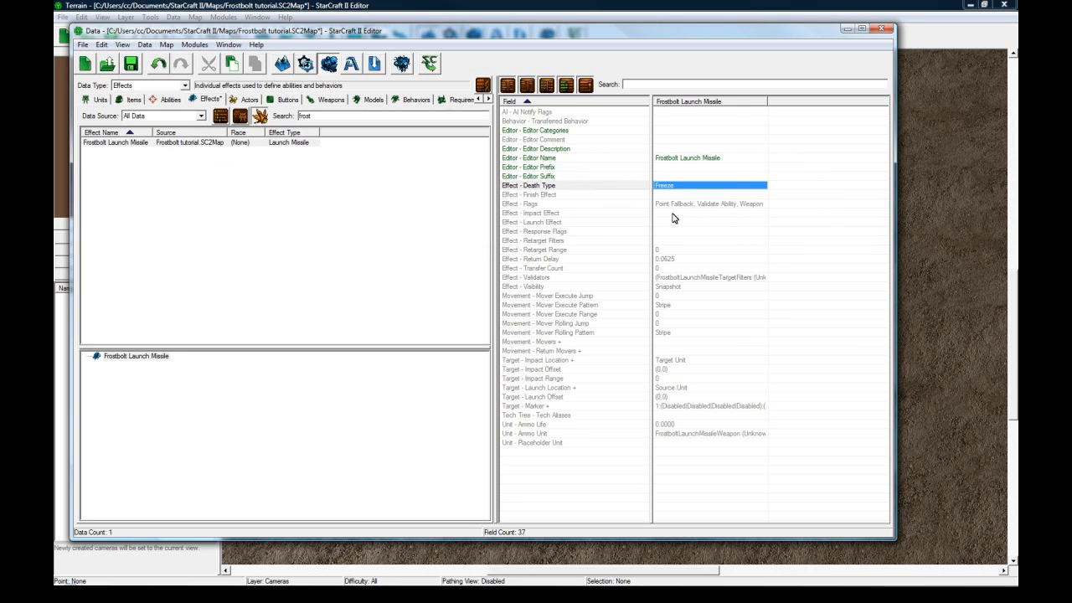
- Check the Frostbolt Launch Missile effect's Flags, Impact Effect and Validators fields, leaving them as they are
{"action": "double_click", "coordinate": [674, 205]}
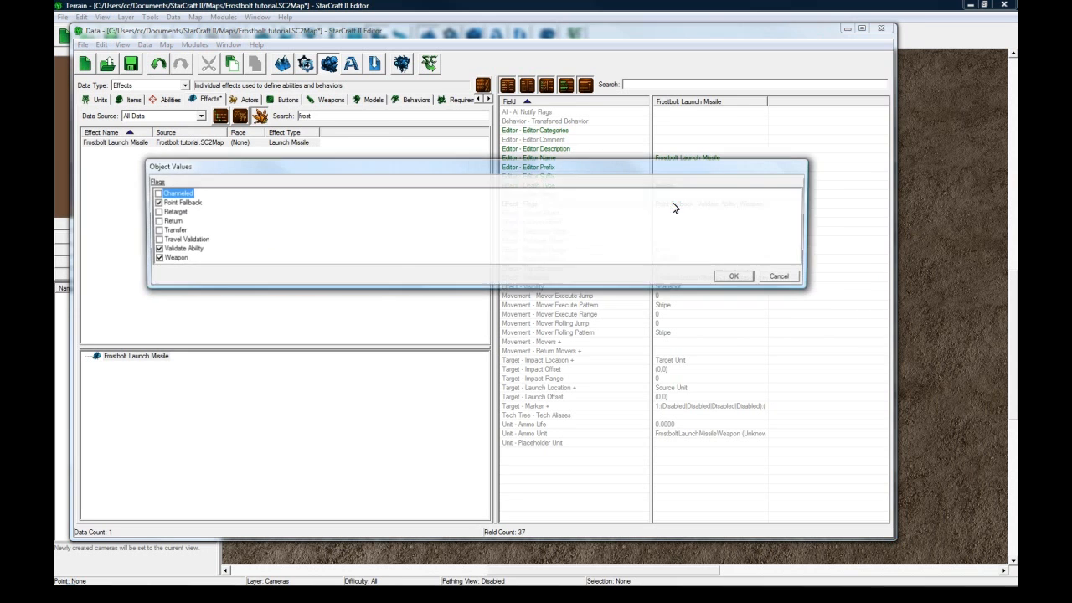
{"action": "left_click", "coordinate": [777, 276]}
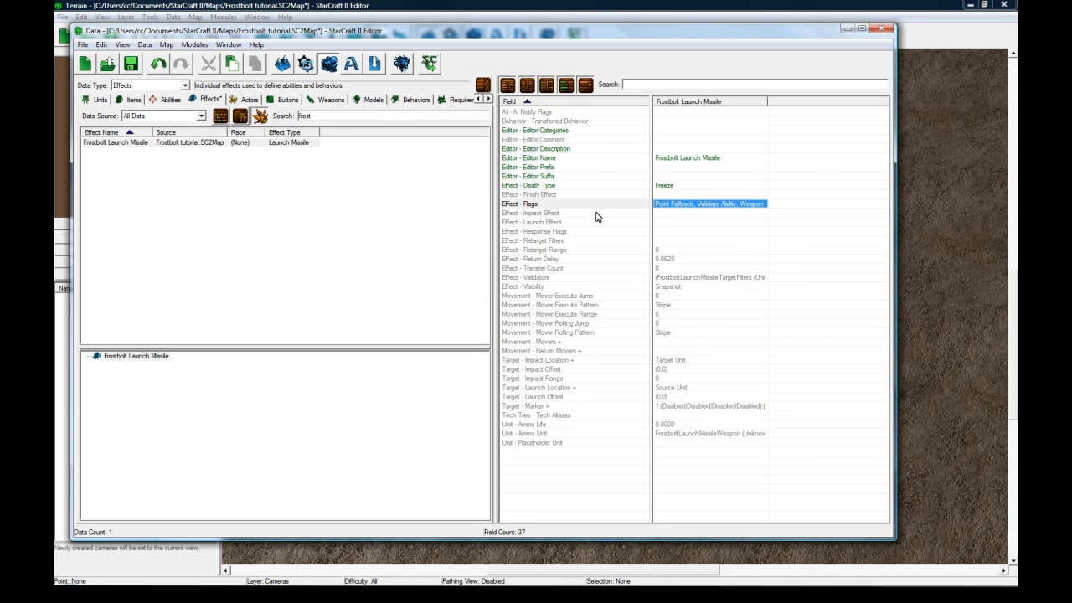
{"action": "left_click", "coordinate": [678, 214]}
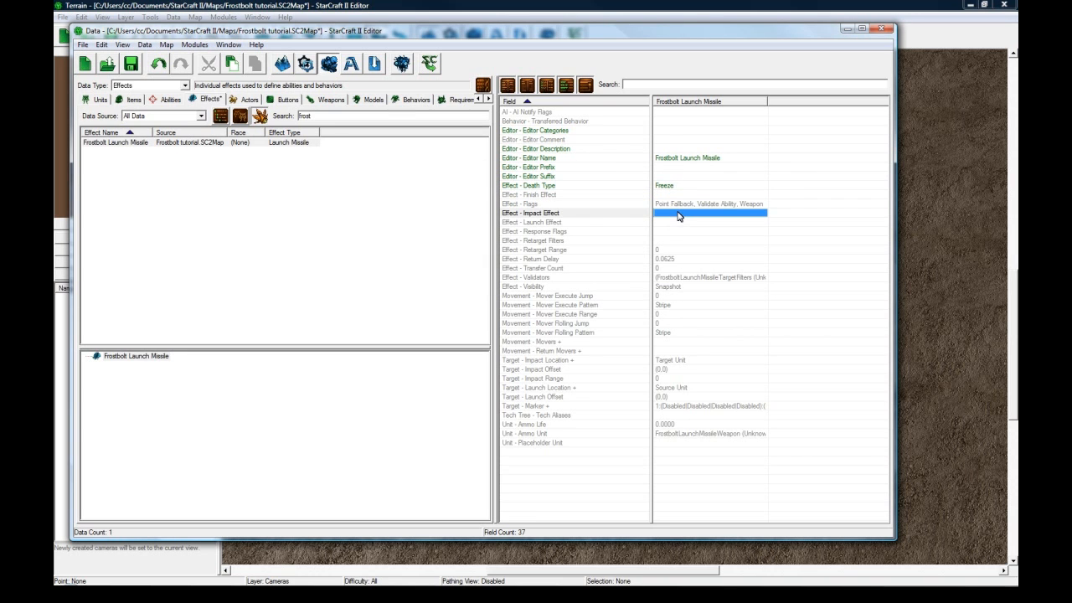
{"action": "left_click", "coordinate": [670, 278]}
{"action": "double_click", "coordinate": [670, 279]}
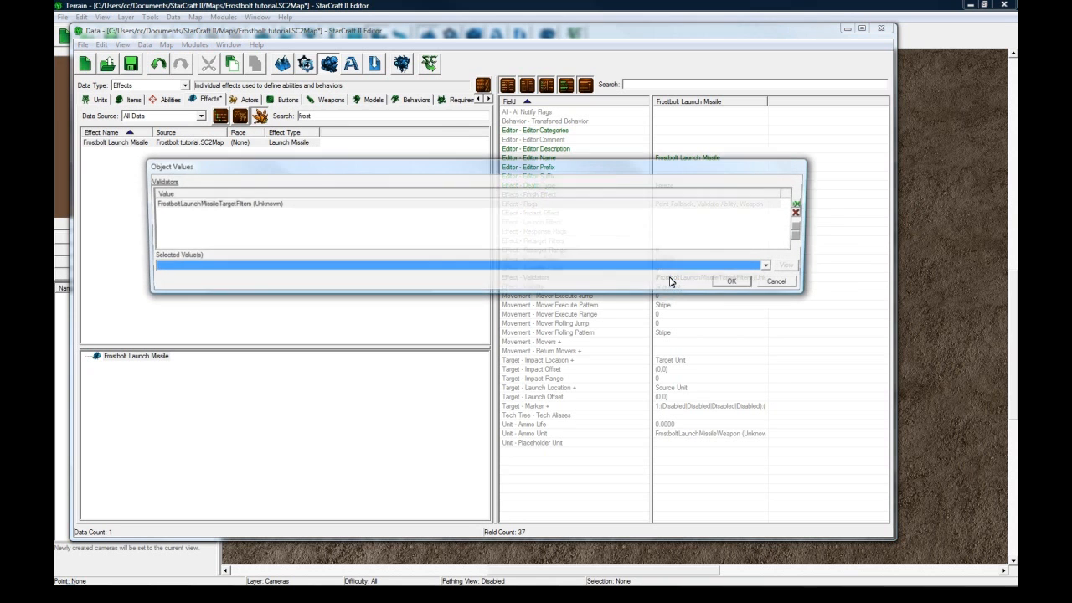
{"action": "left_click", "coordinate": [736, 282]}
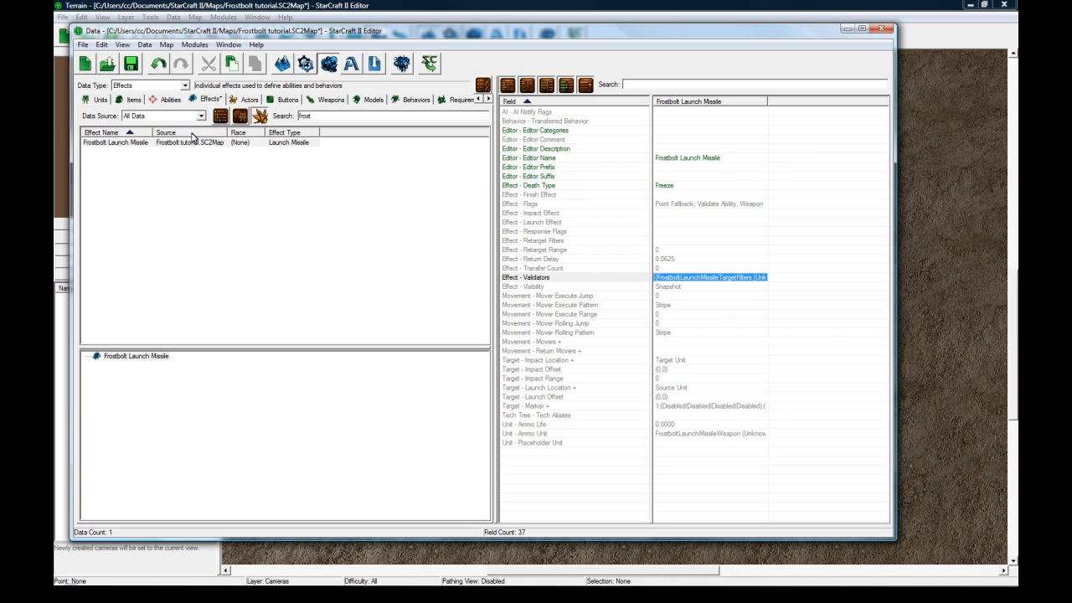
- Add a mover entry linked to Photon Cannon Weapon to the Frostbolt Launch Missile effect
{"action": "left_click", "coordinate": [665, 334]}
{"action": "left_click", "coordinate": [664, 342]}
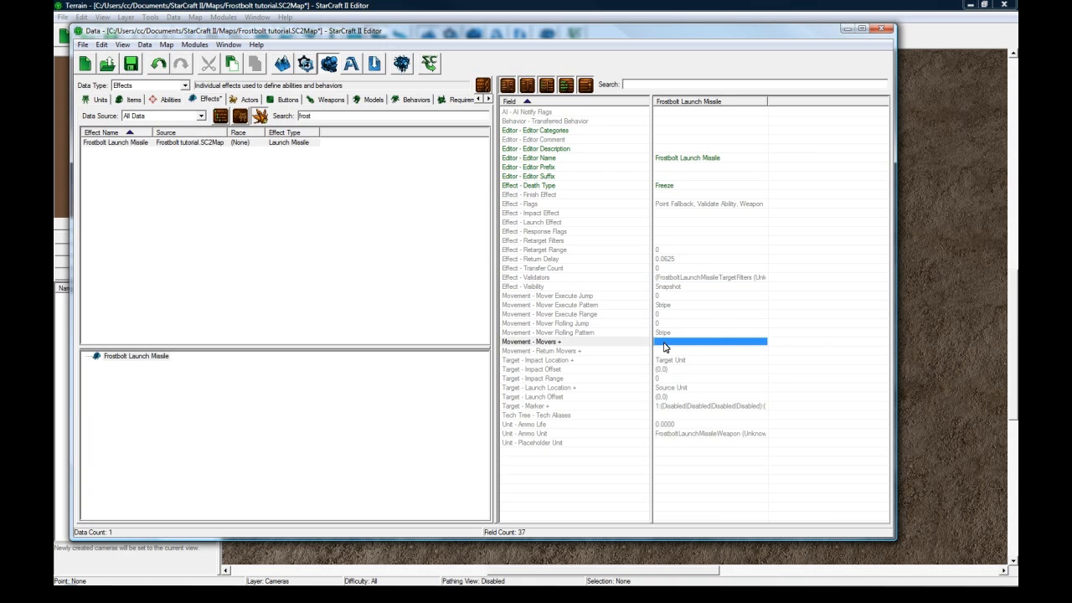
{"action": "double_click", "coordinate": [663, 344]}
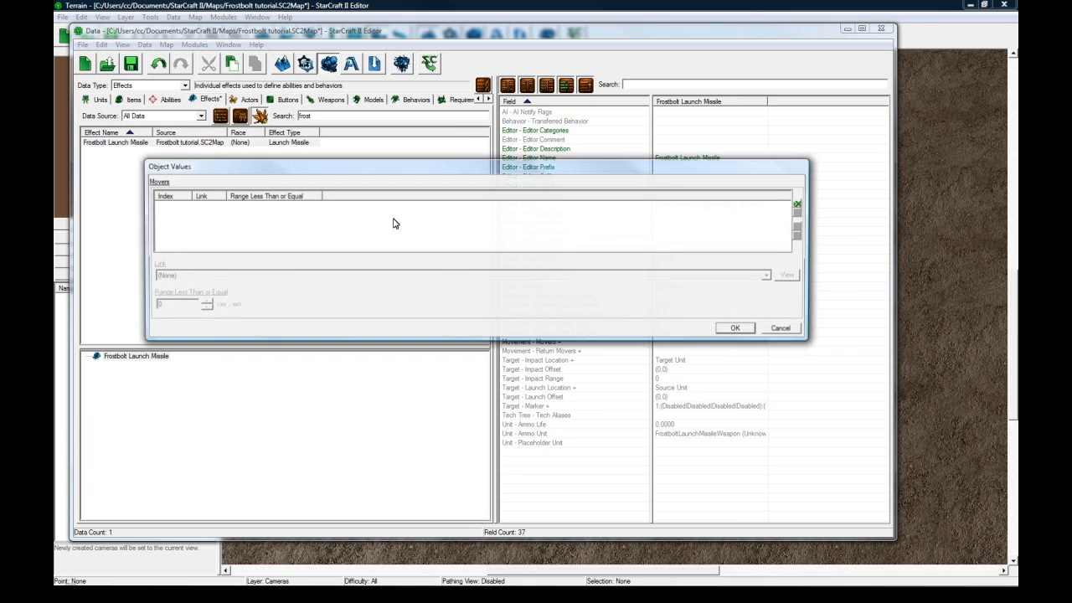
{"action": "left_click", "coordinate": [796, 204]}
{"action": "left_click", "coordinate": [227, 276]}
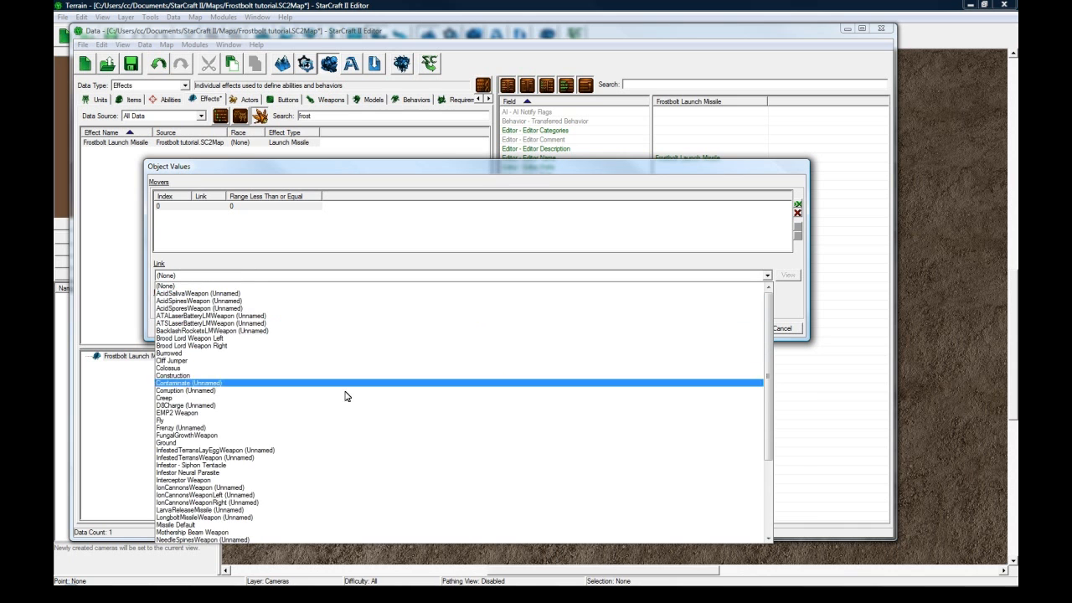
{"action": "scroll", "coordinate": [333, 423], "scroll_direction": "down", "scroll_amount": 1}
{"action": "scroll", "coordinate": [332, 423], "scroll_direction": "down", "scroll_amount": 5}
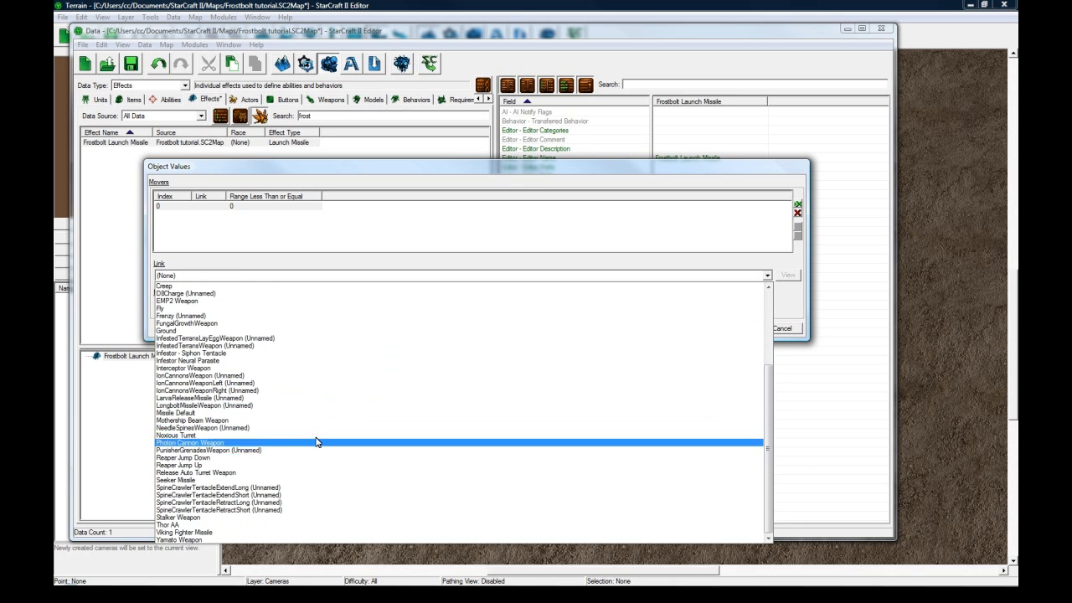
{"action": "left_click", "coordinate": [315, 443]}
{"action": "left_click", "coordinate": [736, 328]}
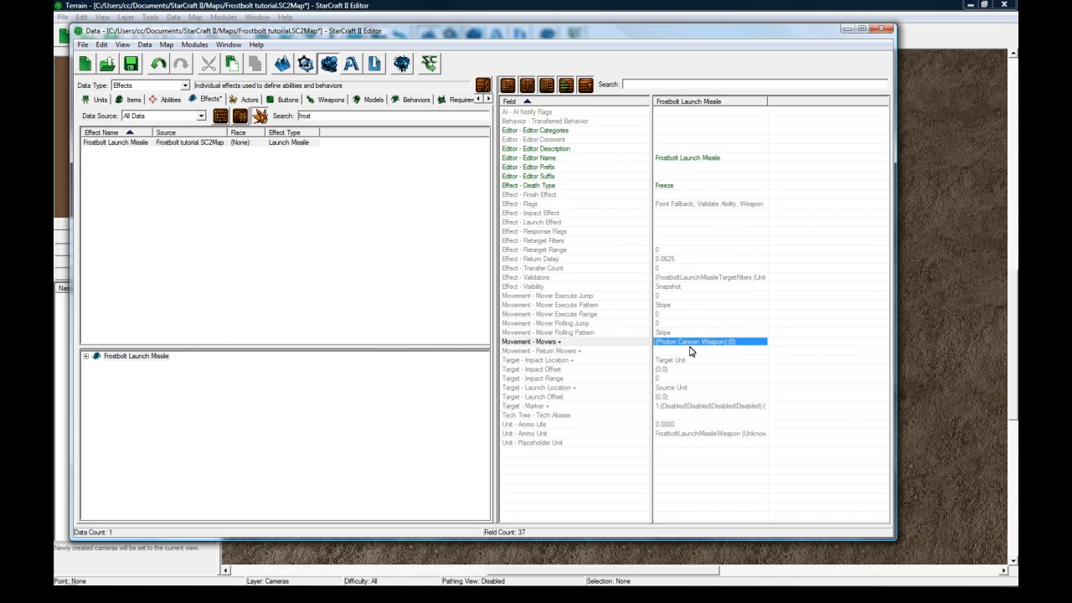
- Review the Frostbolt Launch Missile effect's impact and launch location, Marker, Ammo Life, Ammo Unit and Placeholder Unit fields
{"action": "left_click", "coordinate": [686, 361]}
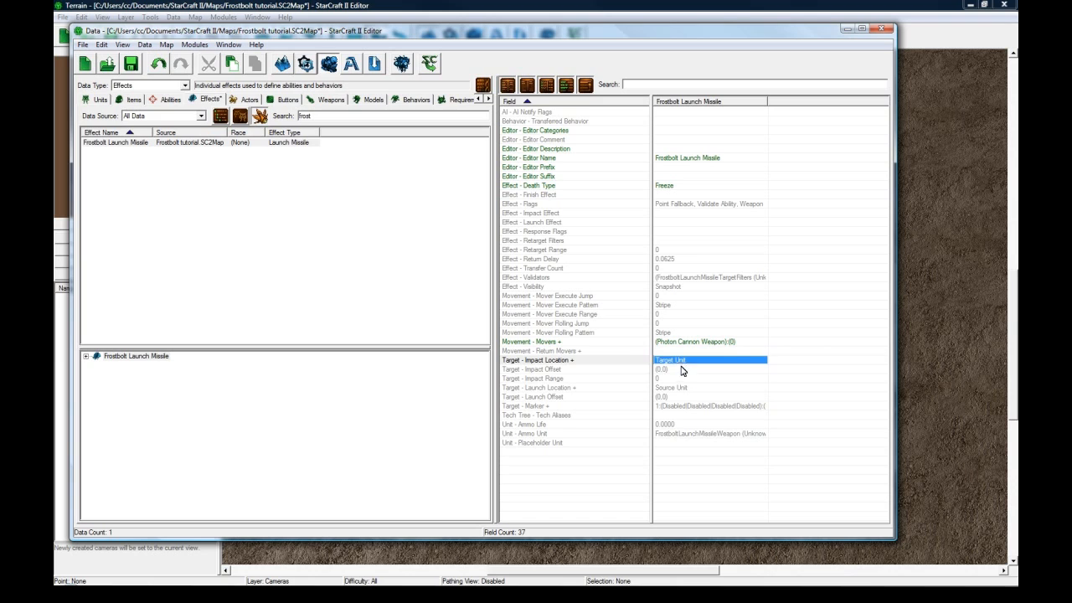
{"action": "left_click", "coordinate": [681, 378]}
{"action": "left_click", "coordinate": [679, 386]}
{"action": "left_click", "coordinate": [675, 406]}
{"action": "left_click", "coordinate": [676, 415]}
{"action": "left_click", "coordinate": [677, 425]}
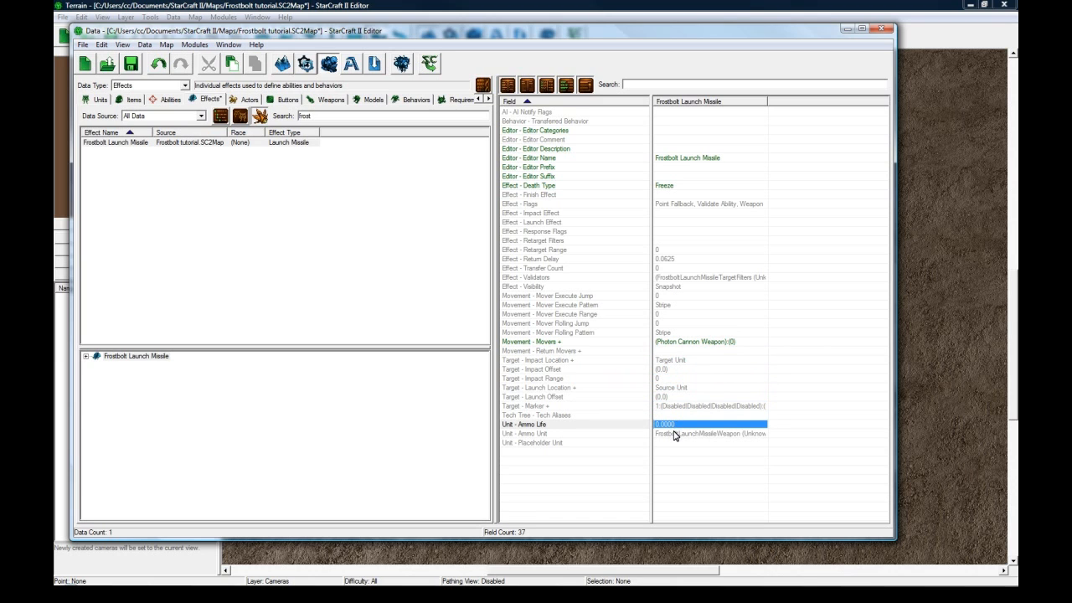
{"action": "left_click", "coordinate": [675, 433]}
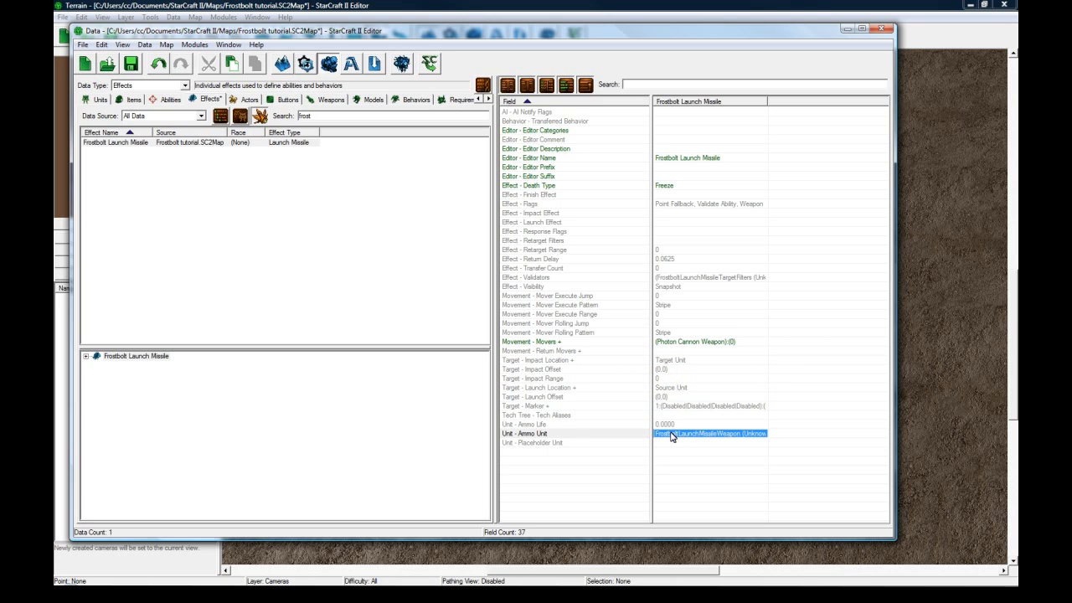
{"action": "left_click", "coordinate": [677, 441]}
{"action": "left_click", "coordinate": [679, 433]}
- Save the map and create a Damage effect named Frostbolt Damage, with the suggested ID, based on CEffectDamage
{"action": "left_click", "coordinate": [131, 64]}
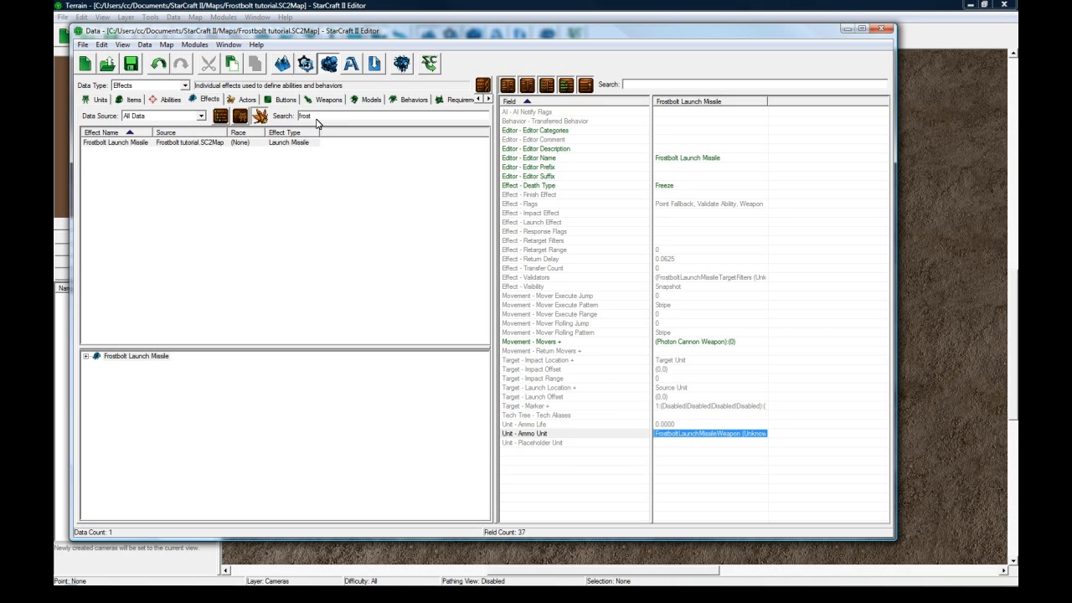
{"action": "left_click", "coordinate": [149, 143]}
{"action": "right_click", "coordinate": [149, 144]}
{"action": "left_click", "coordinate": [166, 149]}
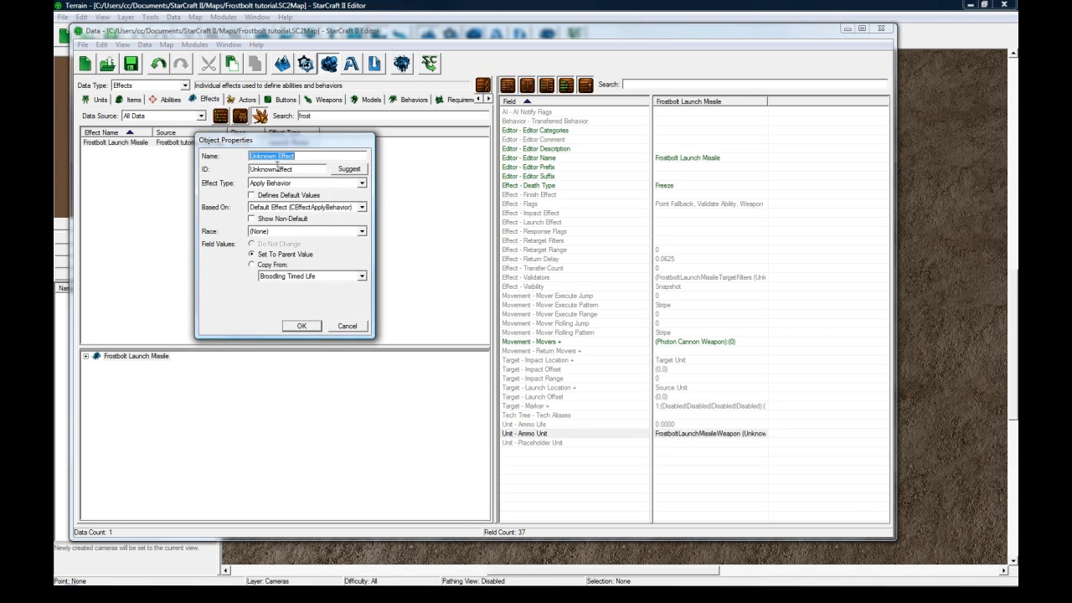
{"action": "type", "text": "Frostbolt Damage"}
{"action": "left_click", "coordinate": [352, 169]}
{"action": "left_click", "coordinate": [292, 184]}
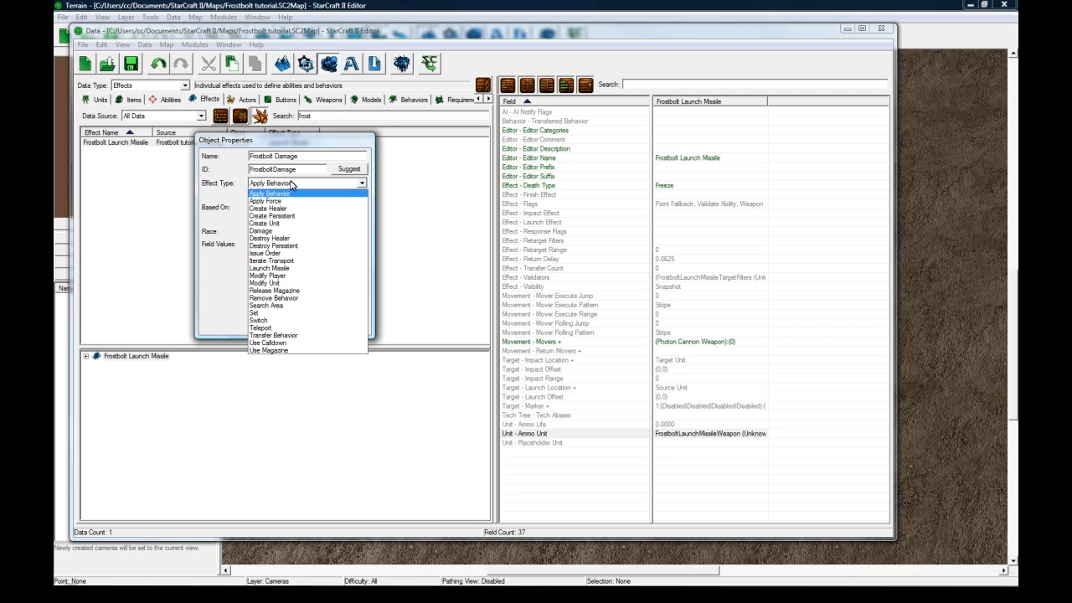
{"action": "left_click", "coordinate": [289, 231]}
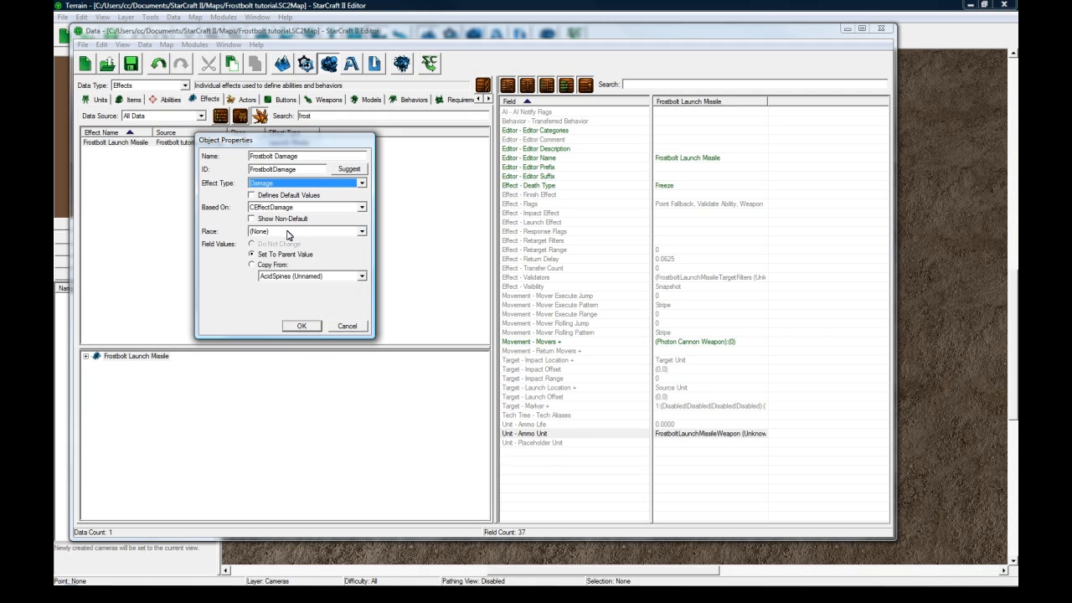
{"action": "left_click", "coordinate": [306, 327]}
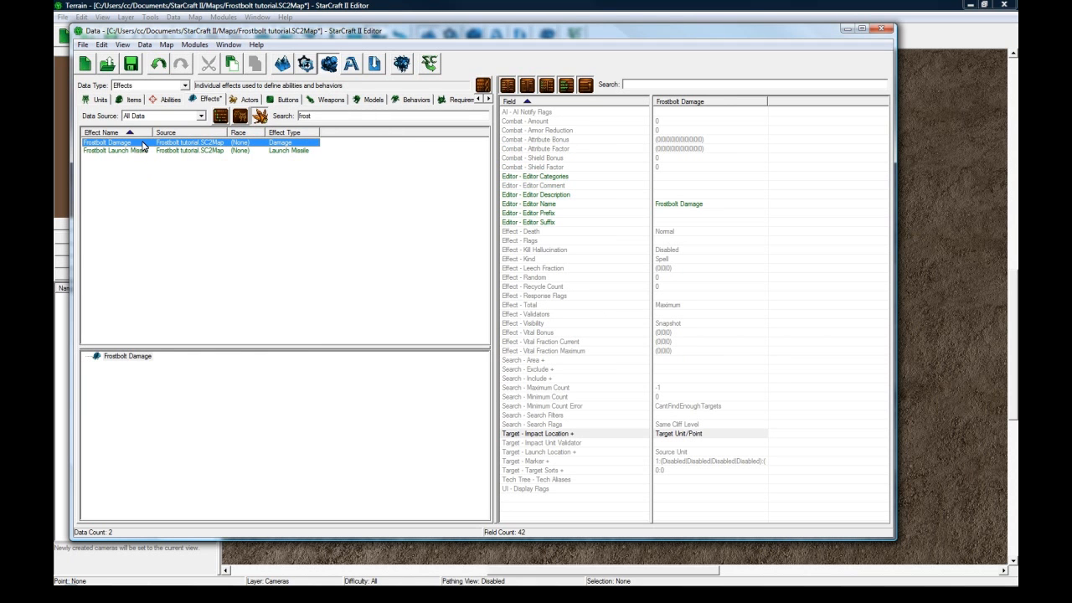
{"action": "double_click", "coordinate": [672, 122]}
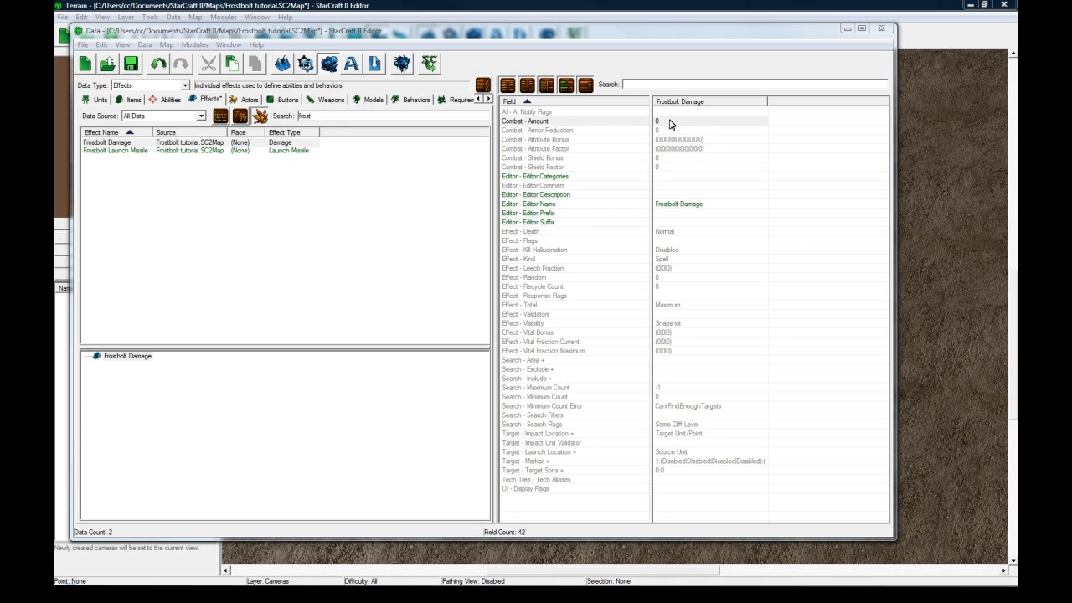
{"action": "type", "text": "100"}
{"action": "key", "text": "Return"}
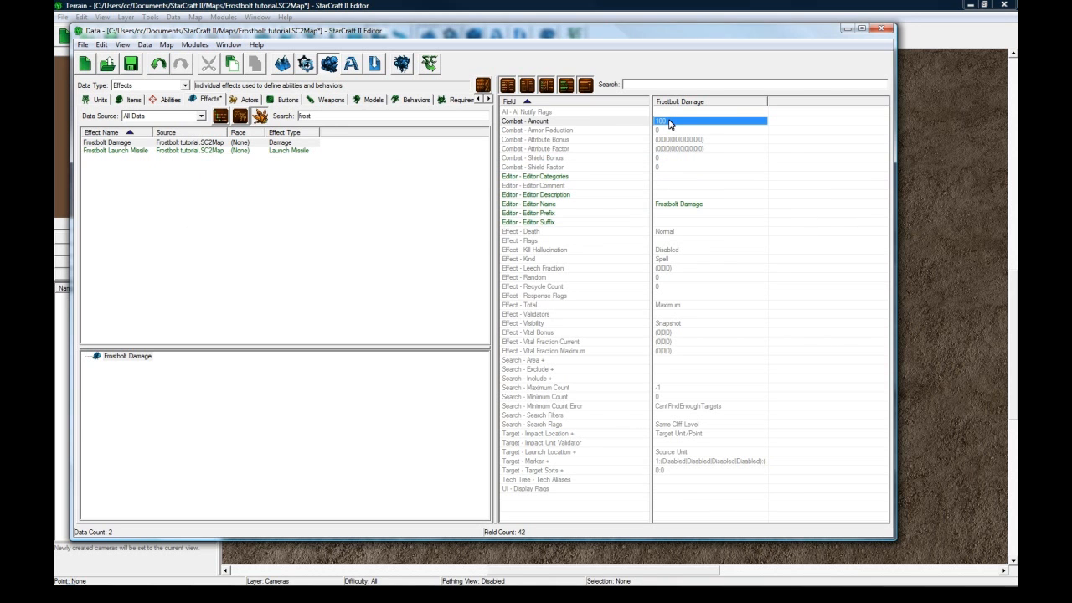
- Set the Frostbolt Damage effect's Combat Amount to 5 and check the neighbouring Armor Reduction and Shield Bonus fields
{"action": "double_click", "coordinate": [668, 124]}
{"action": "type", "text": "5"}
{"action": "key", "text": "Return"}
{"action": "left_click", "coordinate": [680, 130]}
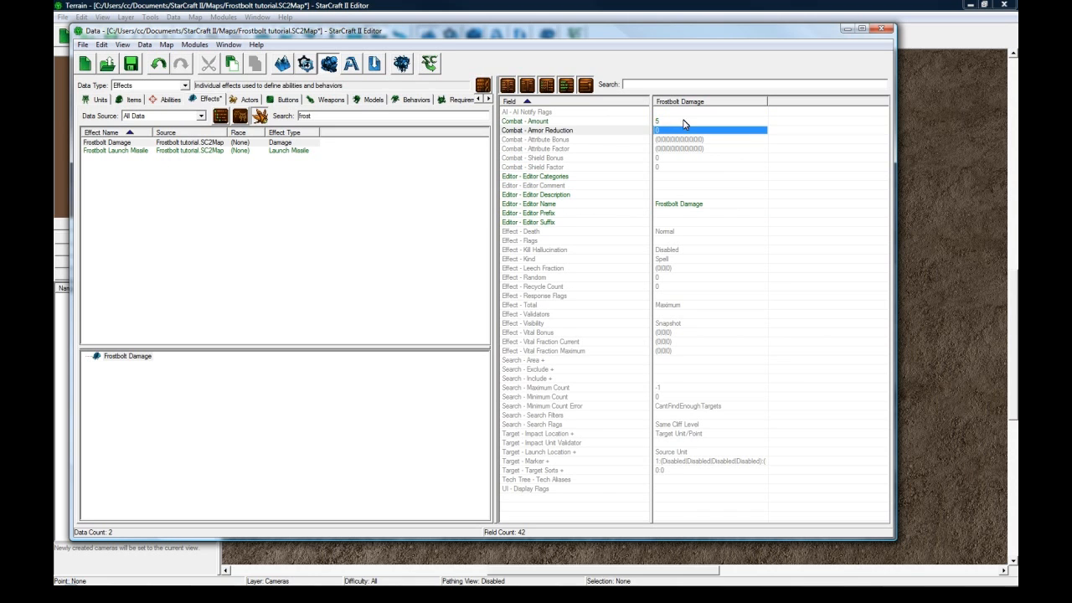
{"action": "left_click", "coordinate": [675, 123]}
{"action": "left_click", "coordinate": [672, 131]}
{"action": "left_click", "coordinate": [669, 159]}
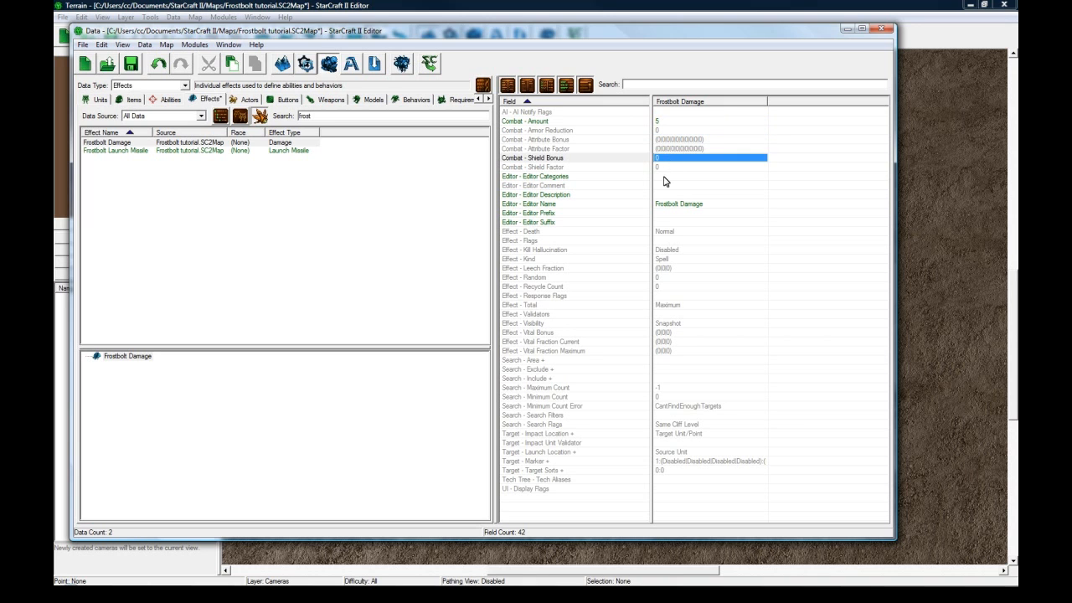
- Set the Frostbolt Damage effect's Death type to Freeze
{"action": "left_click", "coordinate": [665, 185]}
{"action": "double_click", "coordinate": [663, 233]}
{"action": "left_click", "coordinate": [263, 194]}
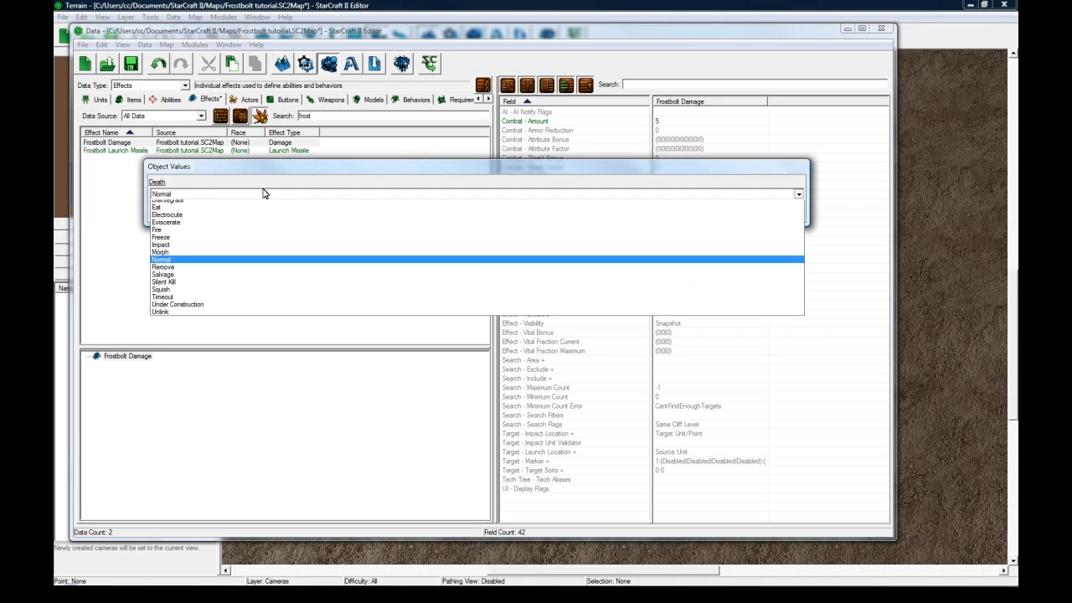
{"action": "left_click", "coordinate": [243, 238]}
{"action": "left_click", "coordinate": [726, 214]}
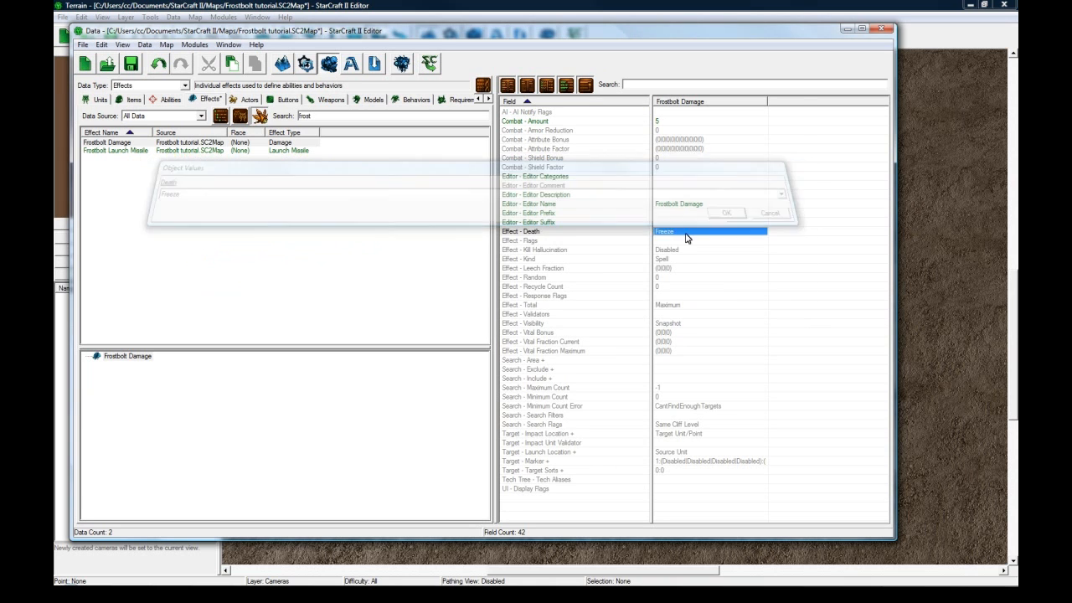
- Enable the Notification flag on the Frostbolt Damage effect
{"action": "left_click", "coordinate": [663, 250]}
{"action": "double_click", "coordinate": [675, 241]}
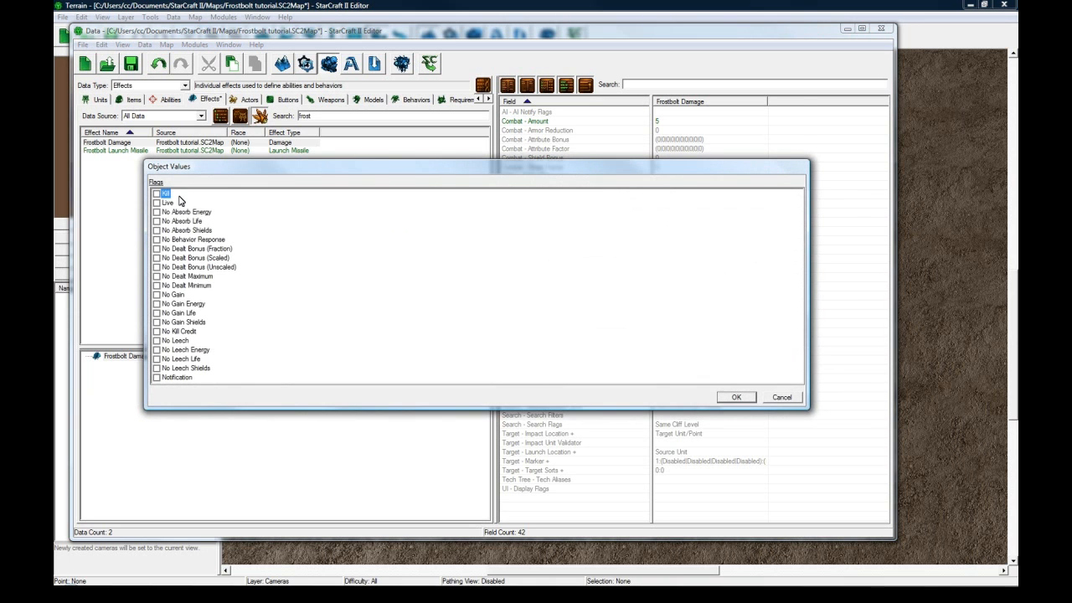
{"action": "left_click", "coordinate": [156, 376]}
{"action": "left_click", "coordinate": [736, 396]}
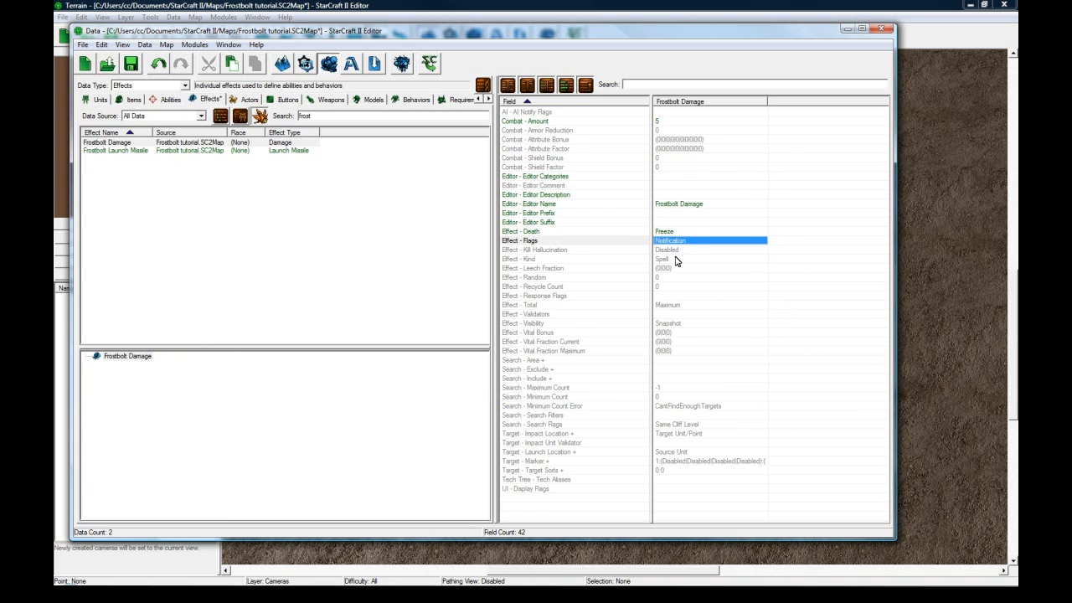
- Check the Frostbolt Damage effect's Kind and enable its Acquire and Flee response flags
{"action": "left_click", "coordinate": [674, 259]}
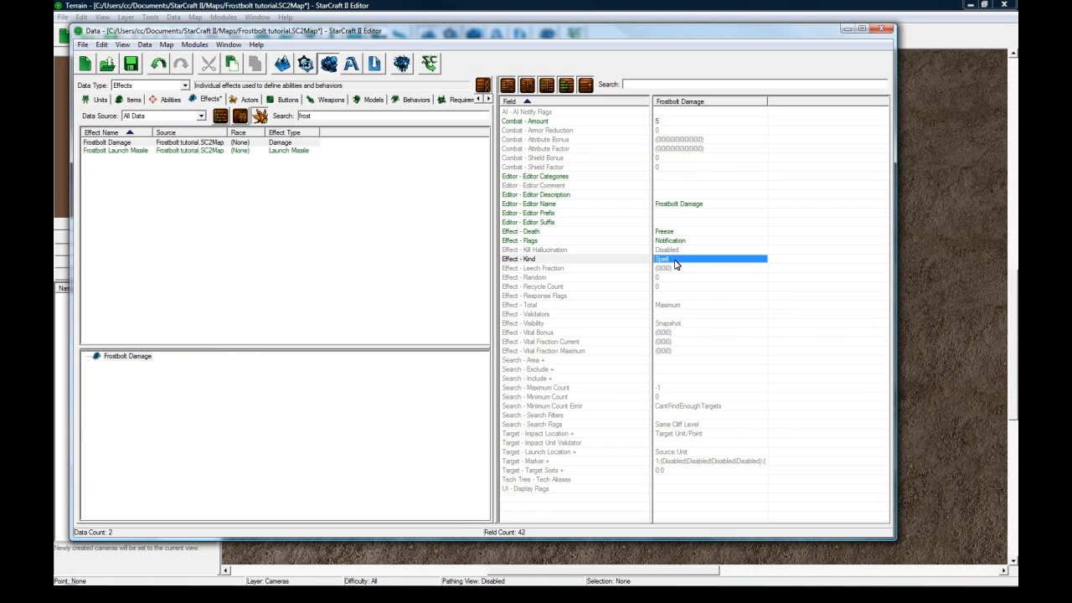
{"action": "double_click", "coordinate": [659, 298]}
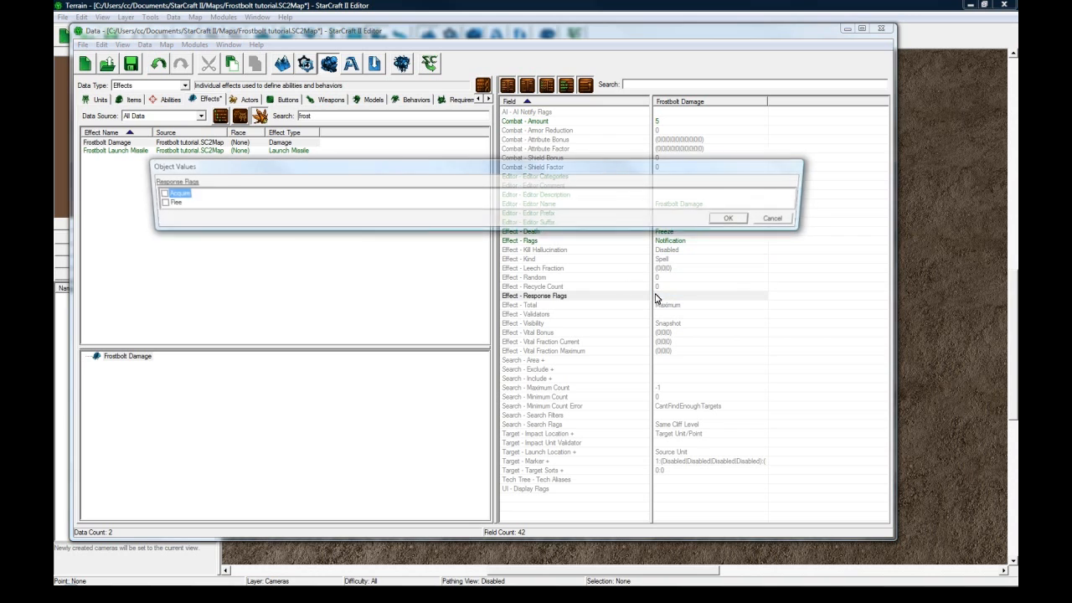
{"action": "left_click", "coordinate": [157, 202]}
{"action": "left_click", "coordinate": [734, 219]}
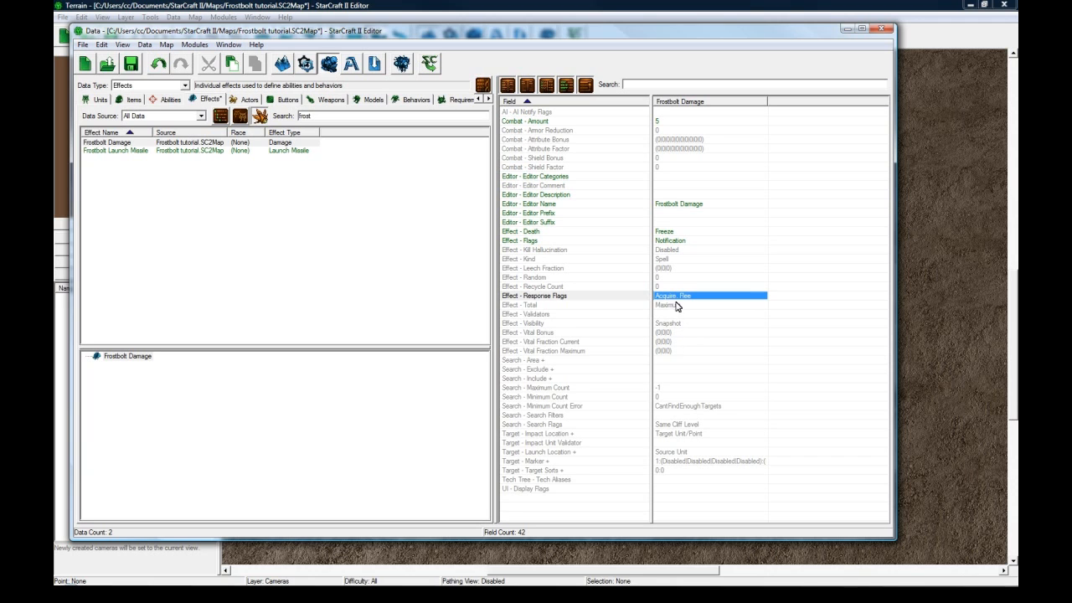
- Add a Search Area entry to the Frostbolt Damage effect with Fraction 1 and Radius 3
{"action": "left_click", "coordinate": [658, 363]}
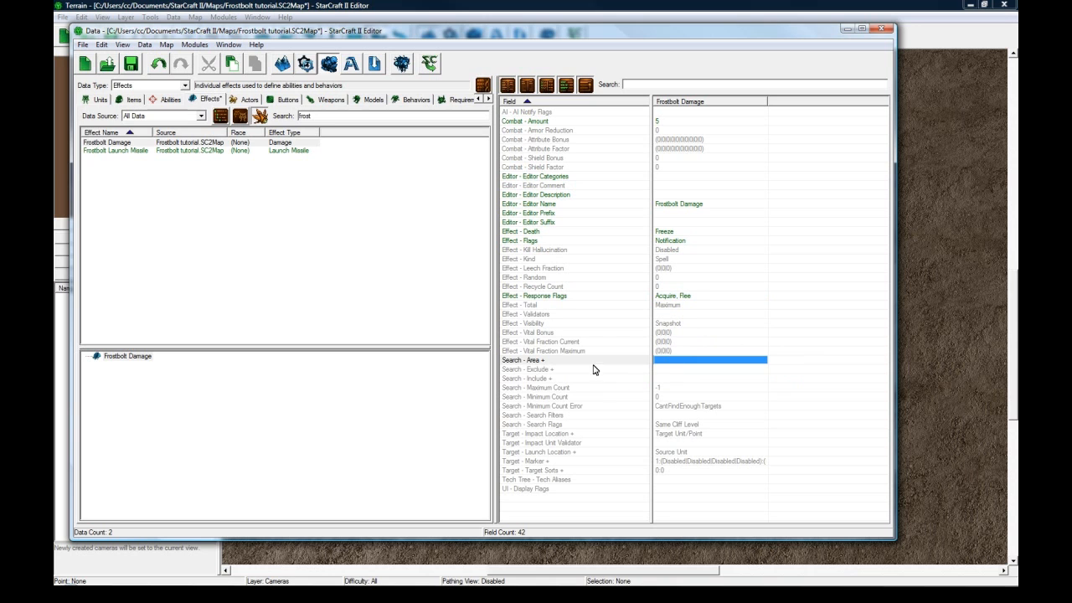
{"action": "double_click", "coordinate": [679, 364]}
{"action": "right_click", "coordinate": [391, 208]}
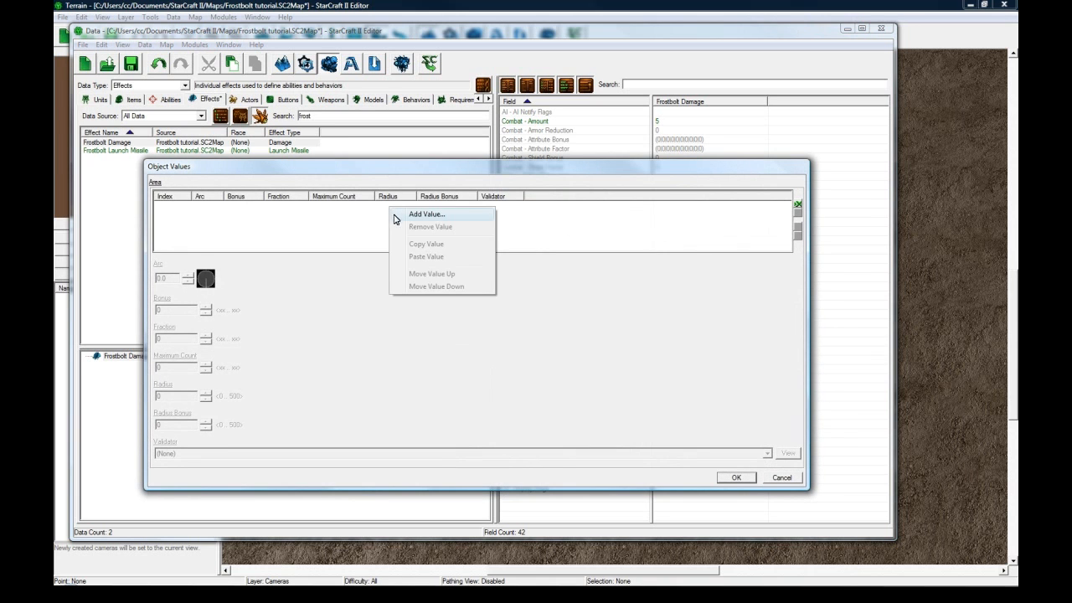
{"action": "left_click", "coordinate": [417, 215]}
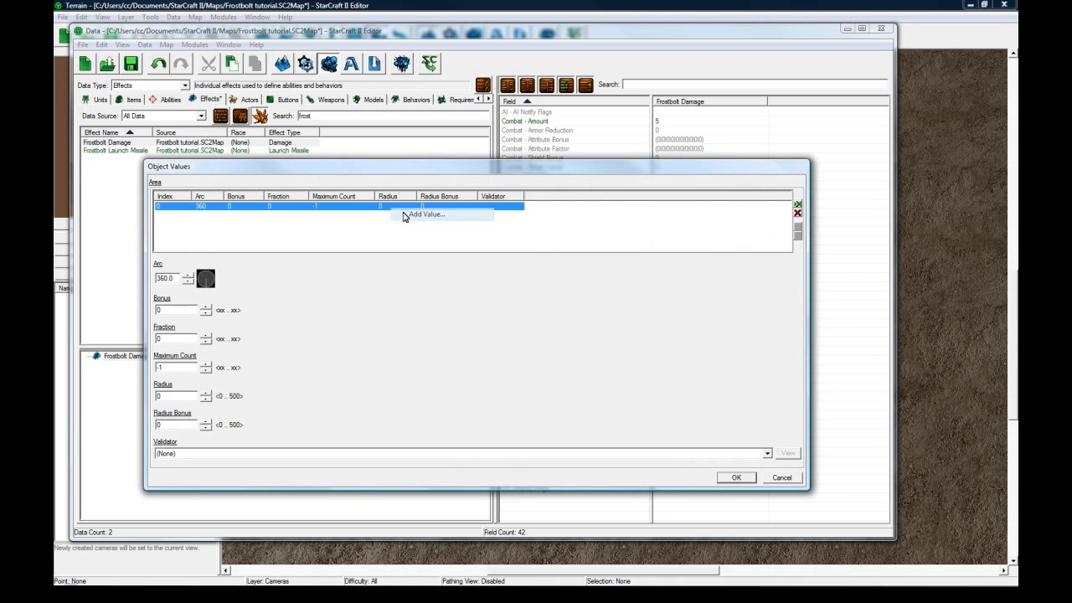
{"action": "double_click", "coordinate": [174, 338]}
{"action": "type", "text": "1"}
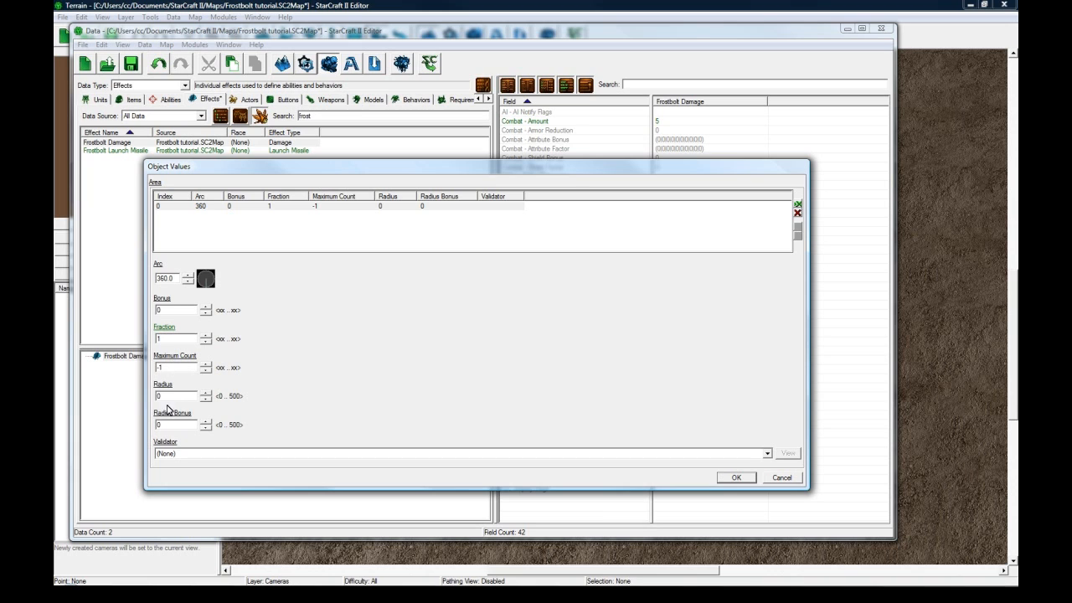
{"action": "type", "text": "3"}
{"action": "left_click", "coordinate": [328, 240]}
{"action": "left_click", "coordinate": [452, 206]}
- Browse the validators for the Frostbolt Damage effect's Search Area entry, leave Validator at (None), and accept the entry
{"action": "left_click", "coordinate": [214, 452]}
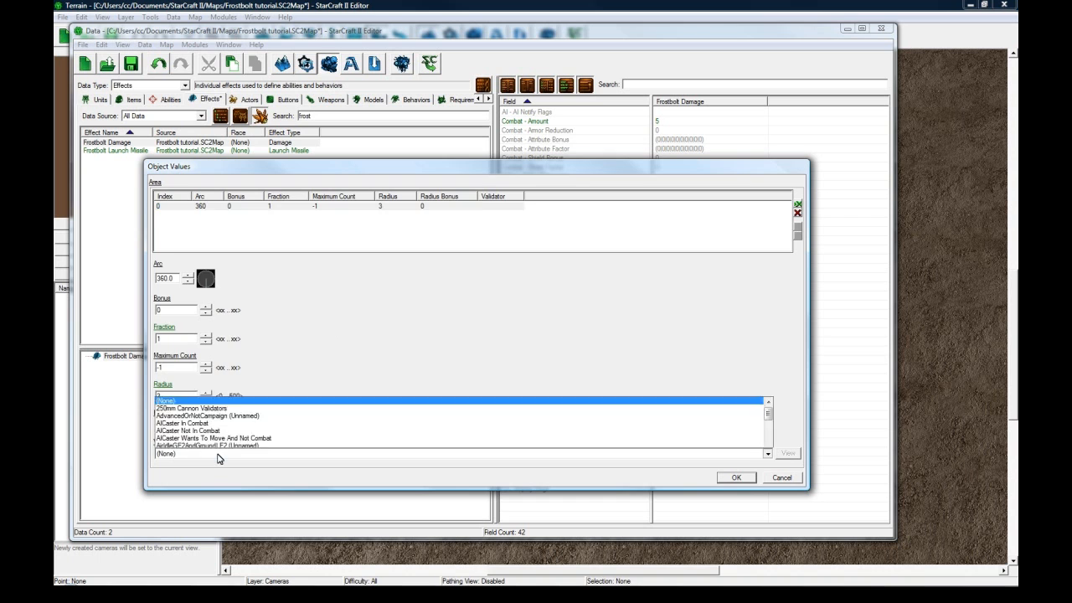
{"action": "left_click", "coordinate": [217, 457]}
{"action": "left_click", "coordinate": [218, 456]}
{"action": "key", "text": "t"}
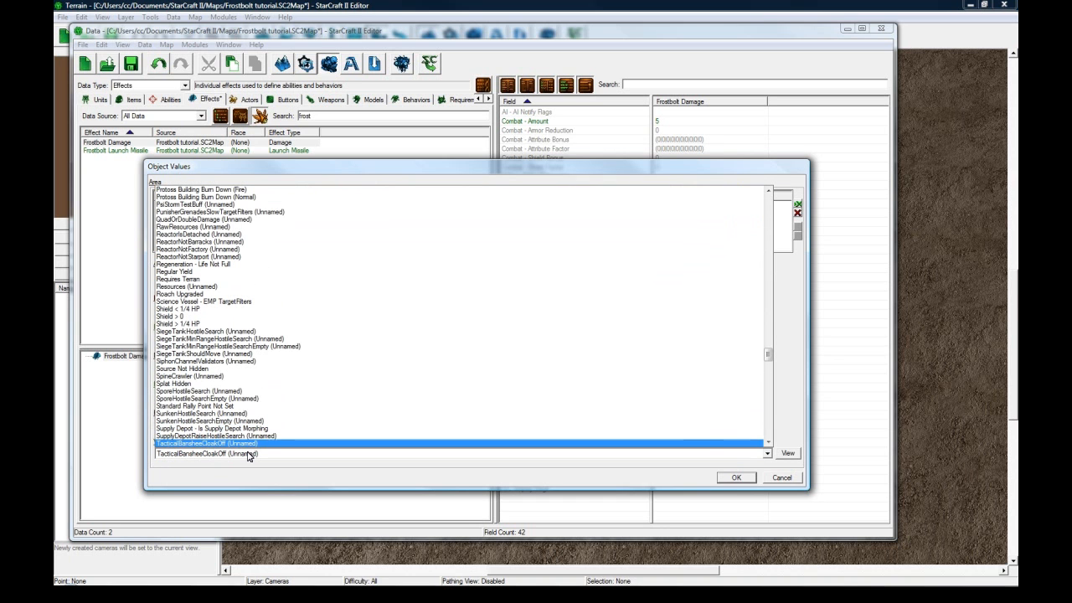
{"action": "left_click", "coordinate": [783, 382]}
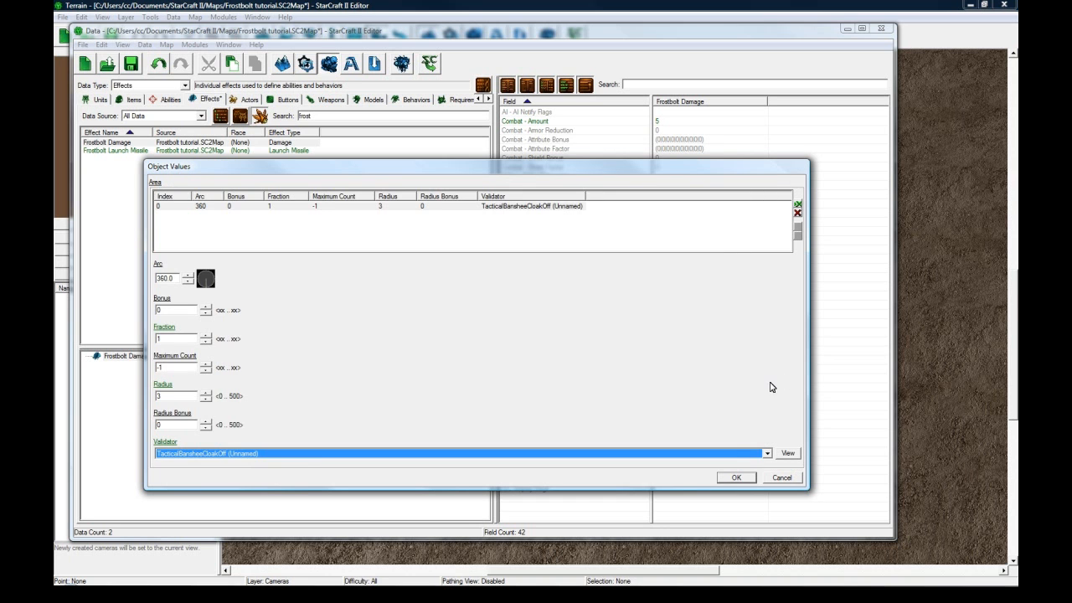
{"action": "left_click", "coordinate": [731, 456]}
{"action": "left_click_drag", "start_coordinate": [768, 368], "coordinate": [737, 191]}
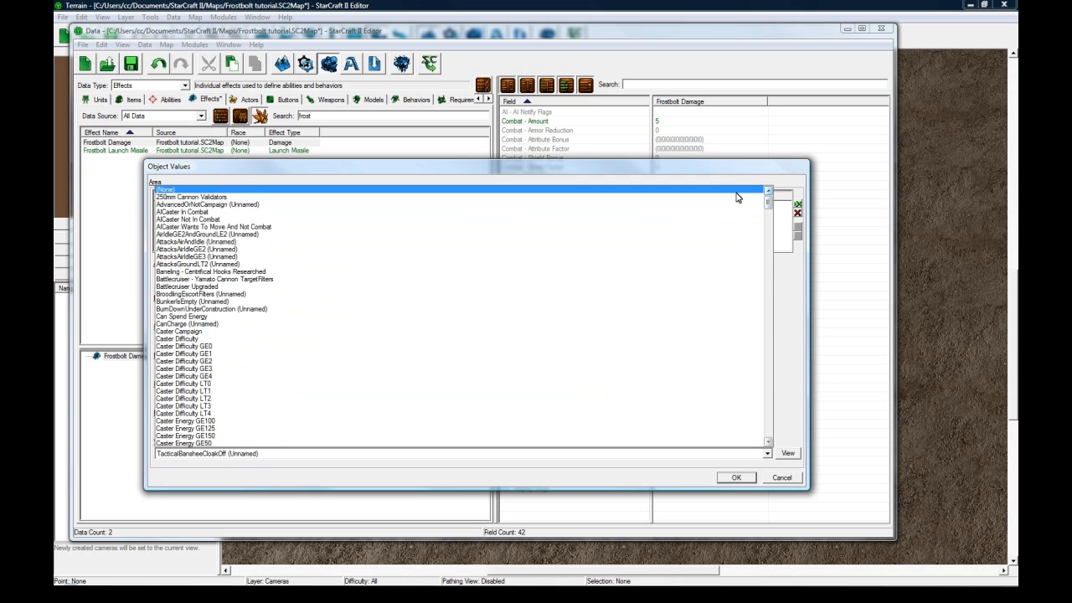
{"action": "left_click", "coordinate": [733, 193]}
{"action": "left_click", "coordinate": [738, 478]}
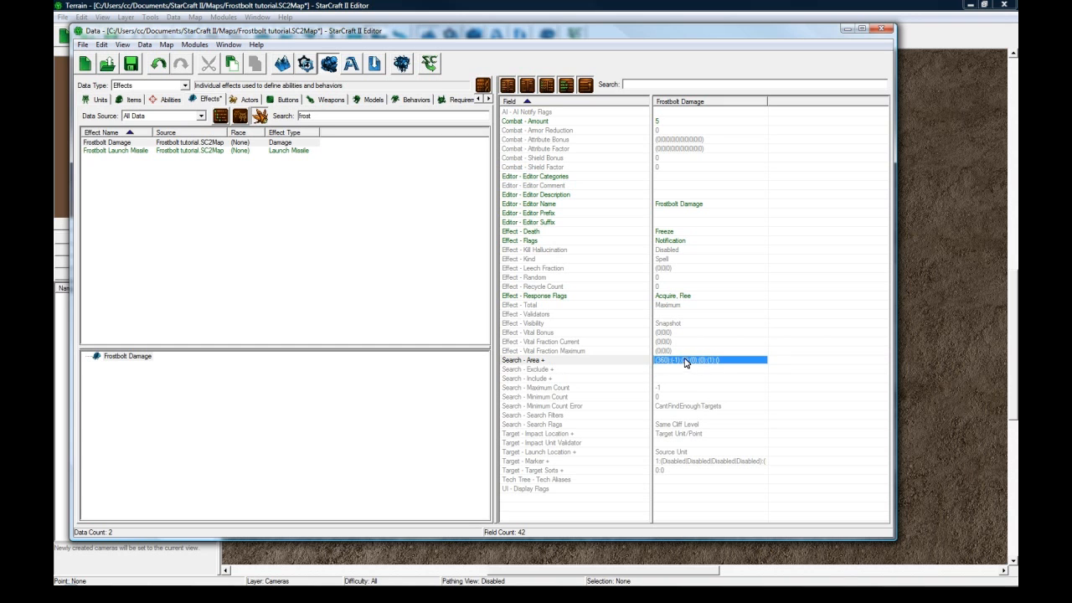
- Add two Search Exclude entries to the Frostbolt Damage effect with the values Target and Outer
{"action": "double_click", "coordinate": [670, 370]}
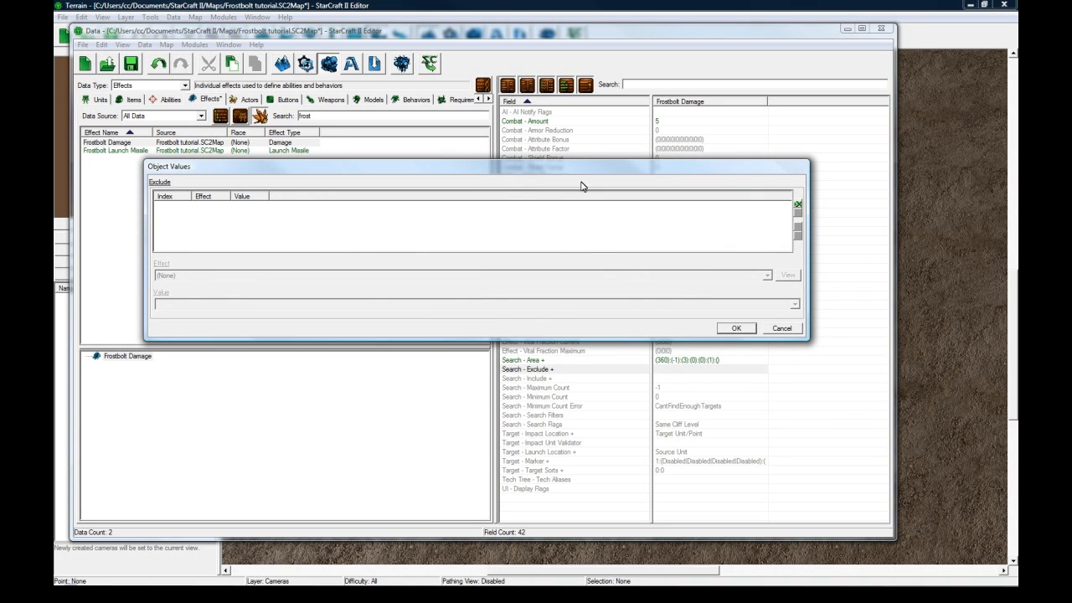
{"action": "right_click", "coordinate": [617, 217]}
{"action": "left_click", "coordinate": [644, 221]}
{"action": "left_click", "coordinate": [225, 305]}
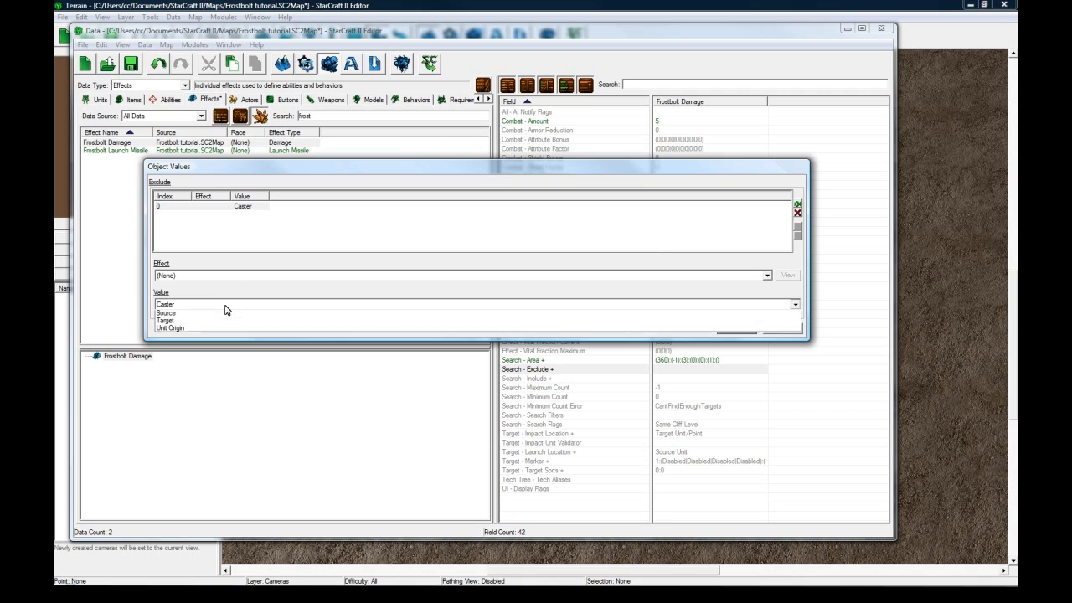
{"action": "left_click", "coordinate": [224, 327]}
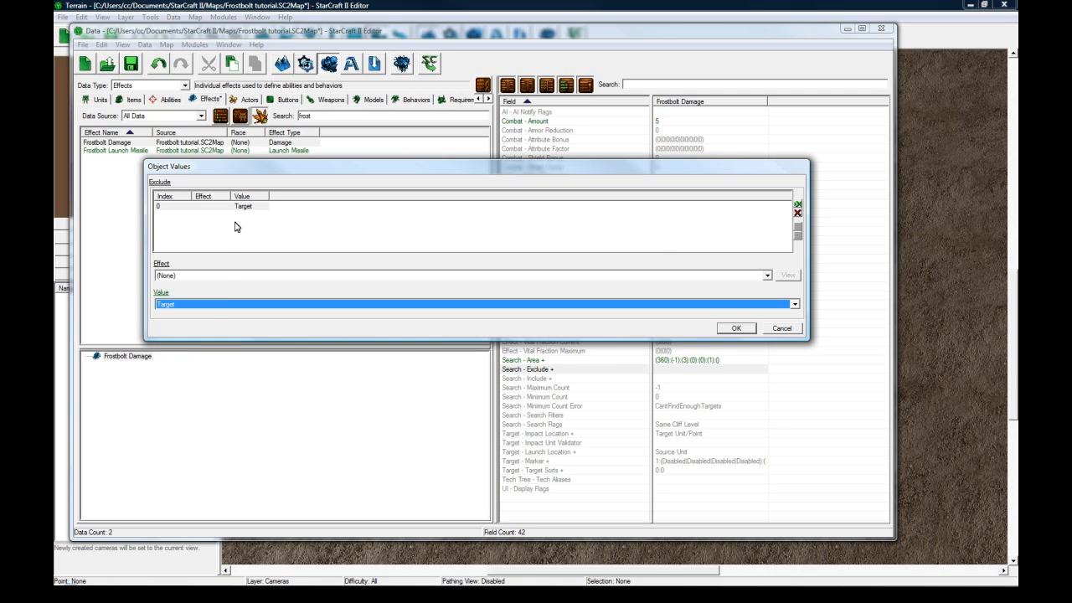
{"action": "left_click", "coordinate": [238, 210]}
{"action": "right_click", "coordinate": [239, 209]}
{"action": "left_click", "coordinate": [255, 214]}
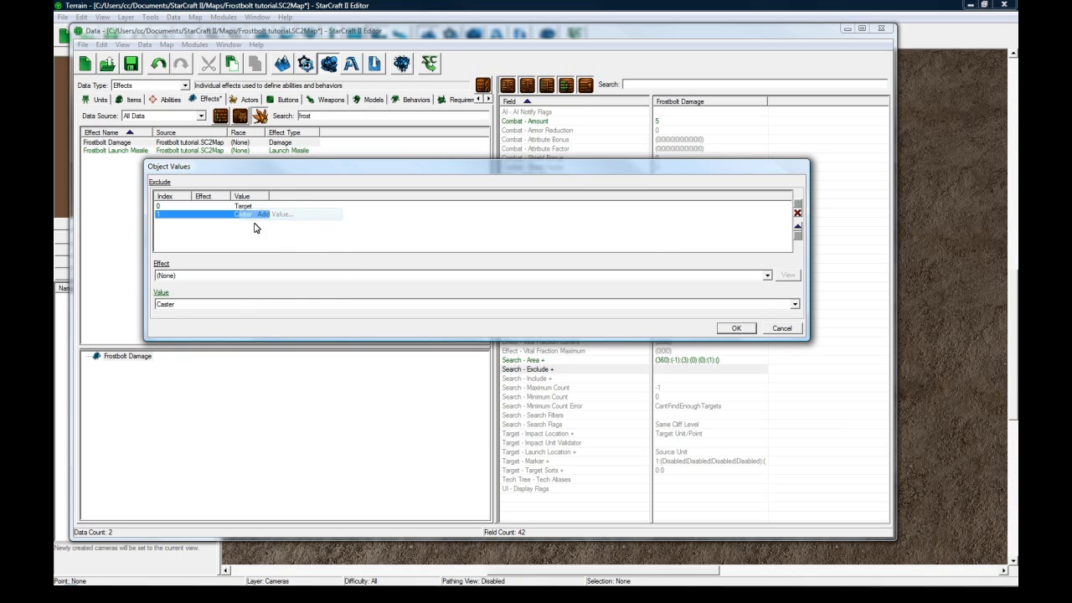
{"action": "left_click", "coordinate": [235, 306]}
{"action": "left_click", "coordinate": [226, 319]}
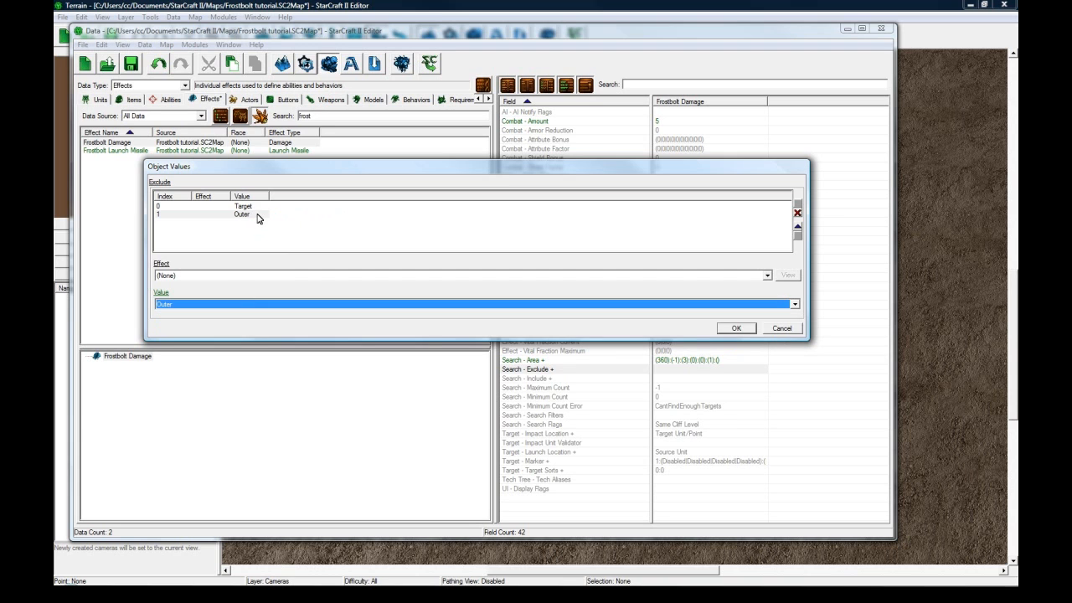
{"action": "left_click", "coordinate": [740, 329]}
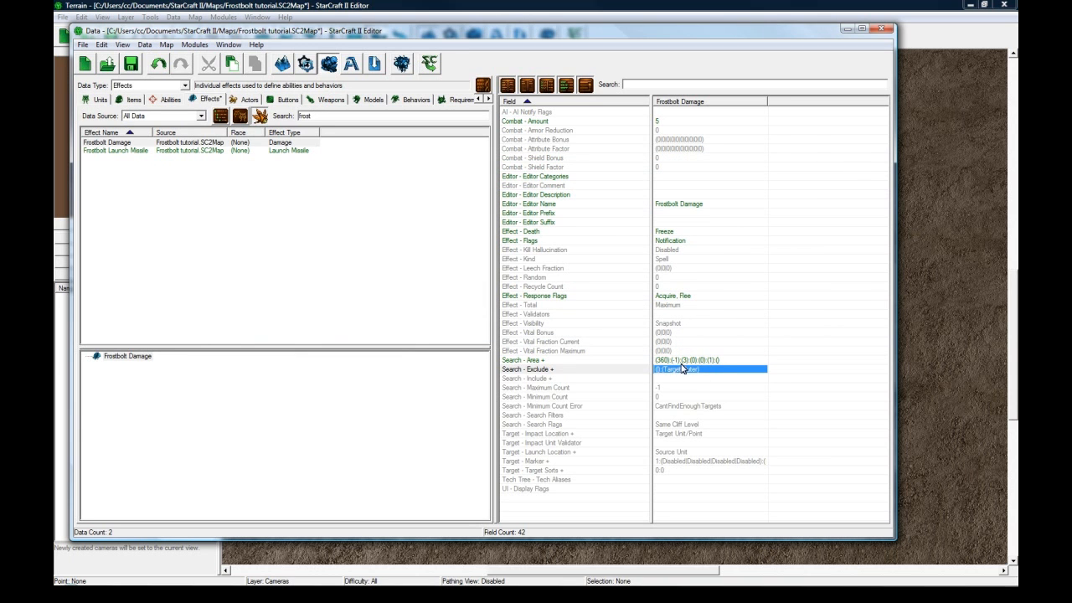
- Remove the Search Area entry from the Frostbolt Damage effect
{"action": "right_click", "coordinate": [678, 361]}
{"action": "left_click", "coordinate": [708, 368]}
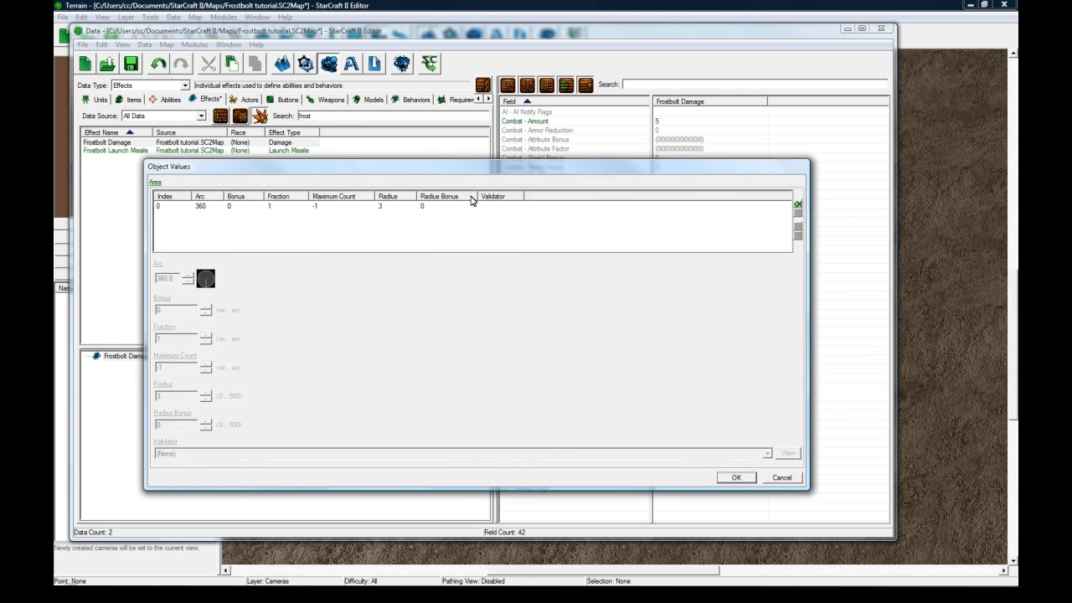
{"action": "left_click", "coordinate": [455, 207]}
{"action": "left_click", "coordinate": [797, 216]}
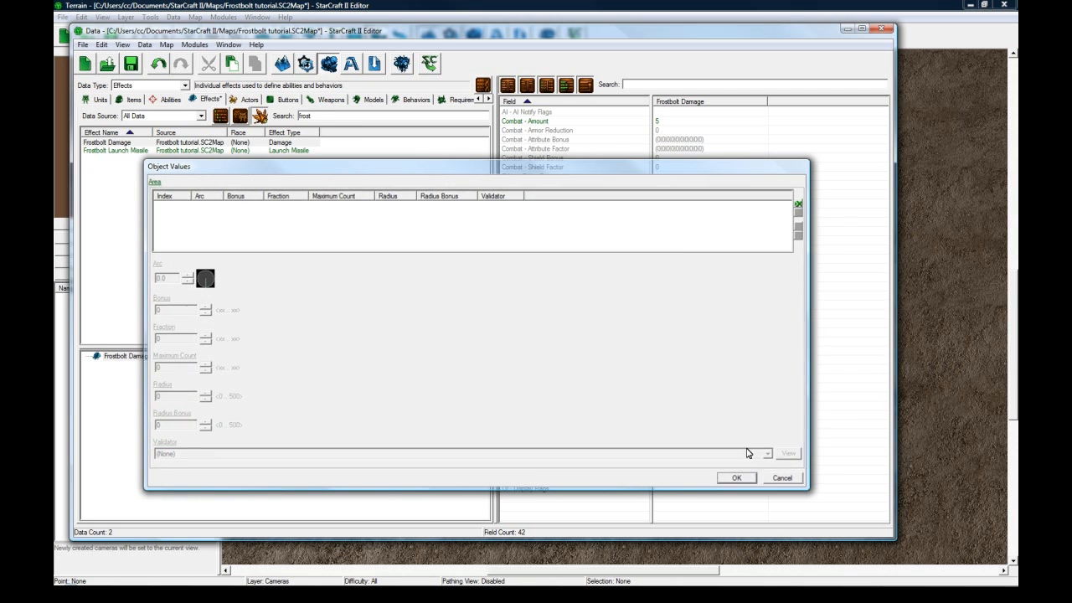
{"action": "left_click", "coordinate": [736, 477]}
- Remove the Target and Outer entries from the Frostbolt Damage effect's Search Exclude field
{"action": "double_click", "coordinate": [694, 371]}
{"action": "left_click", "coordinate": [251, 206]}
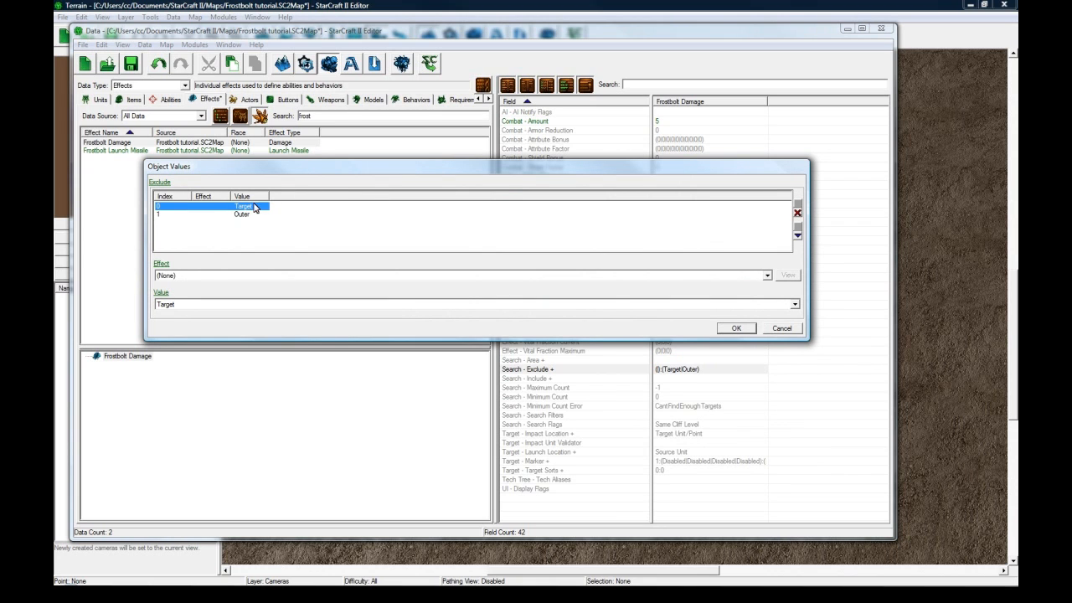
{"action": "left_click", "coordinate": [797, 215]}
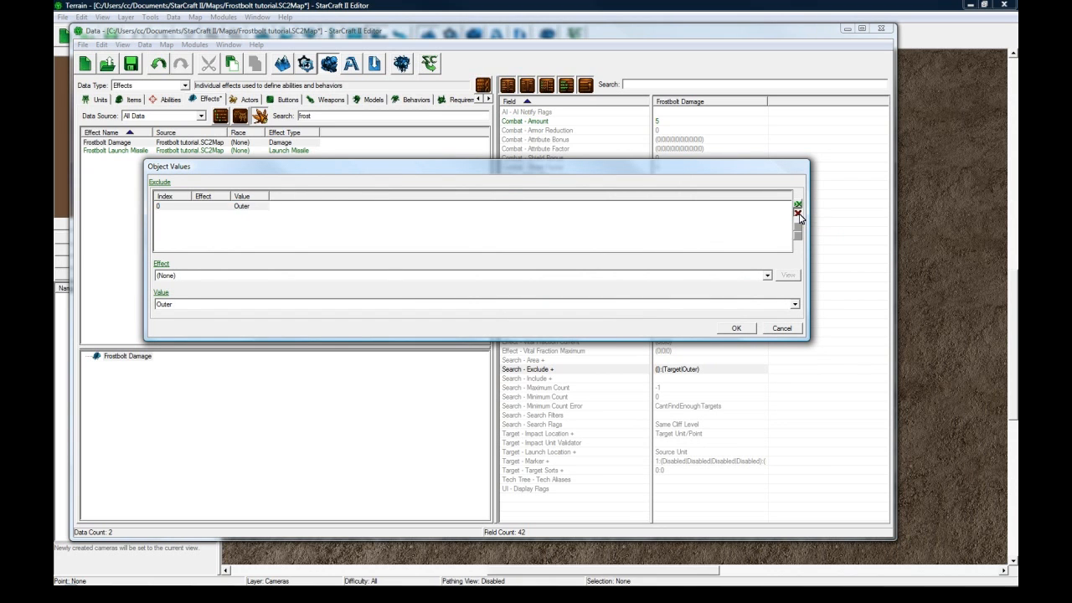
{"action": "left_click", "coordinate": [797, 215]}
{"action": "left_click", "coordinate": [735, 327]}
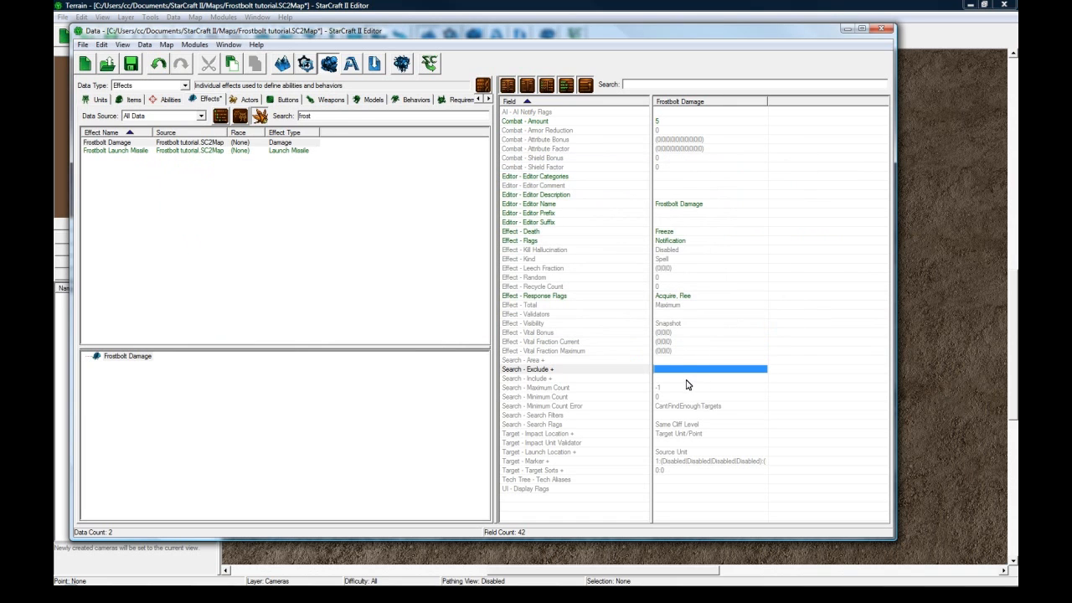
- Examine the Frostbolt Damage effect's Search Filters and Search Area fields without changing them
{"action": "left_click", "coordinate": [655, 369]}
{"action": "left_click", "coordinate": [669, 416]}
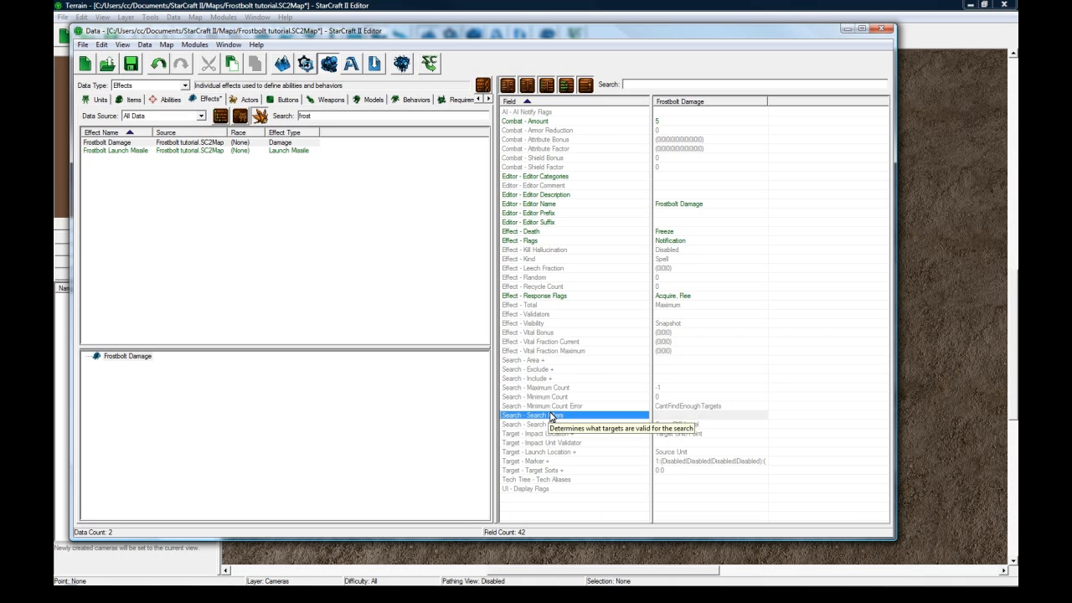
{"action": "left_click", "coordinate": [542, 361]}
{"action": "left_click", "coordinate": [670, 416]}
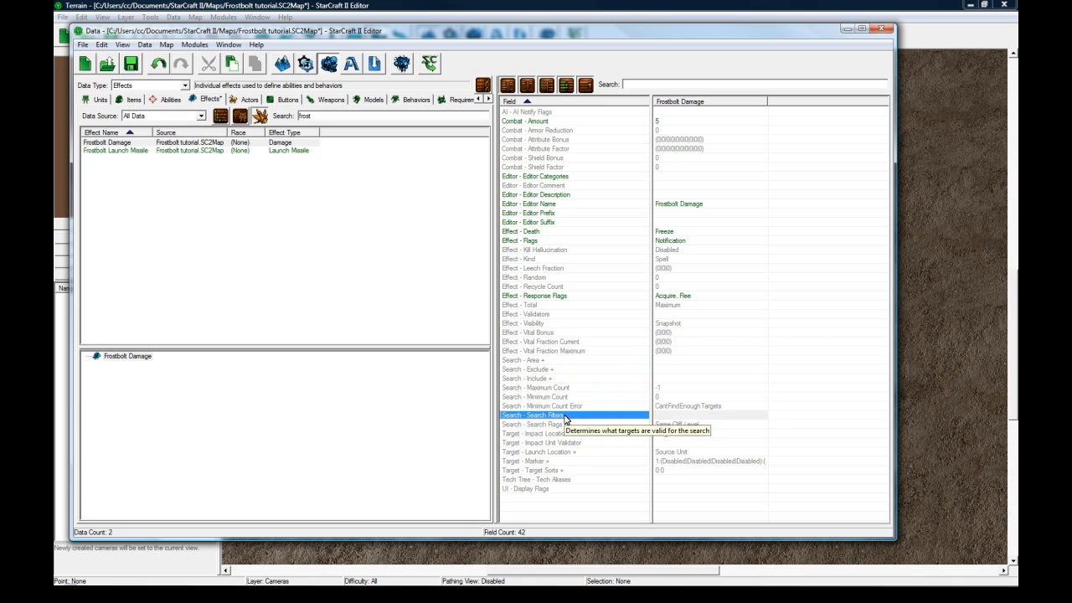
{"action": "left_click", "coordinate": [677, 361]}
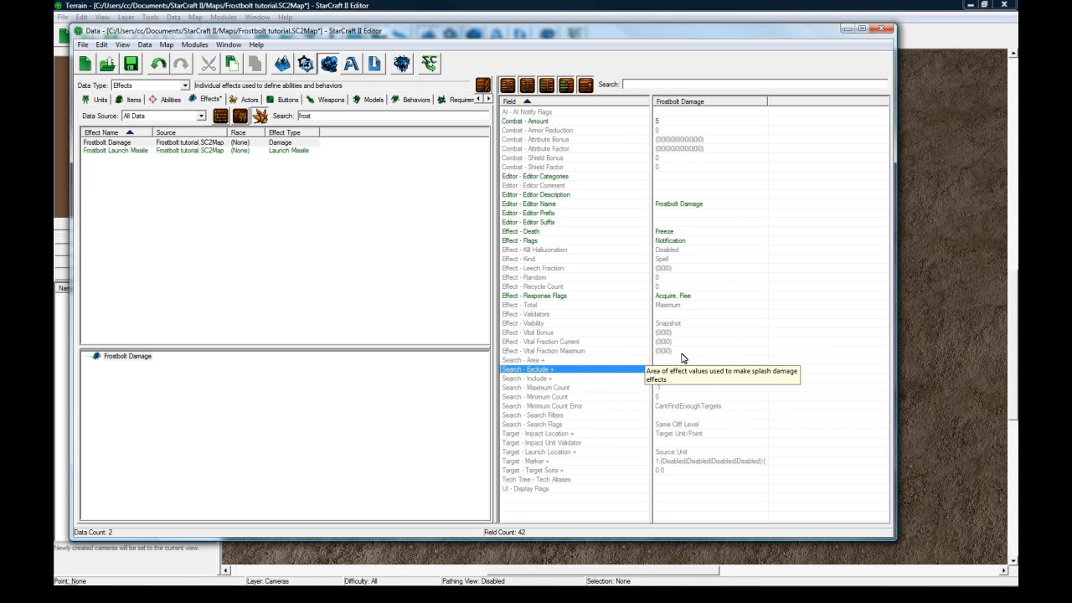
{"action": "double_click", "coordinate": [657, 415]}
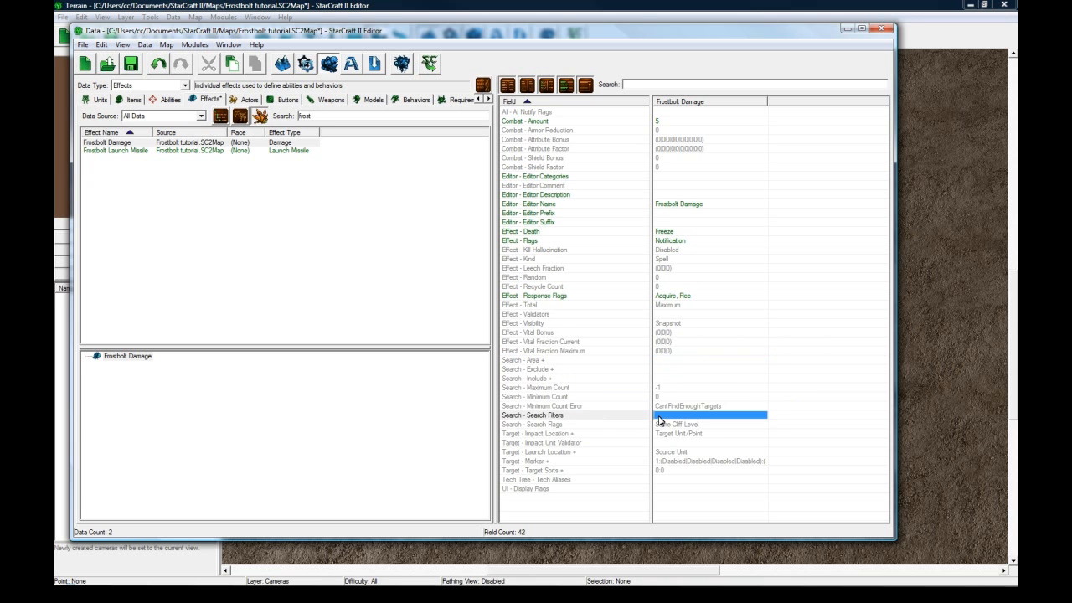
{"action": "left_click", "coordinate": [791, 321]}
{"action": "left_click", "coordinate": [667, 361]}
{"action": "double_click", "coordinate": [668, 363]}
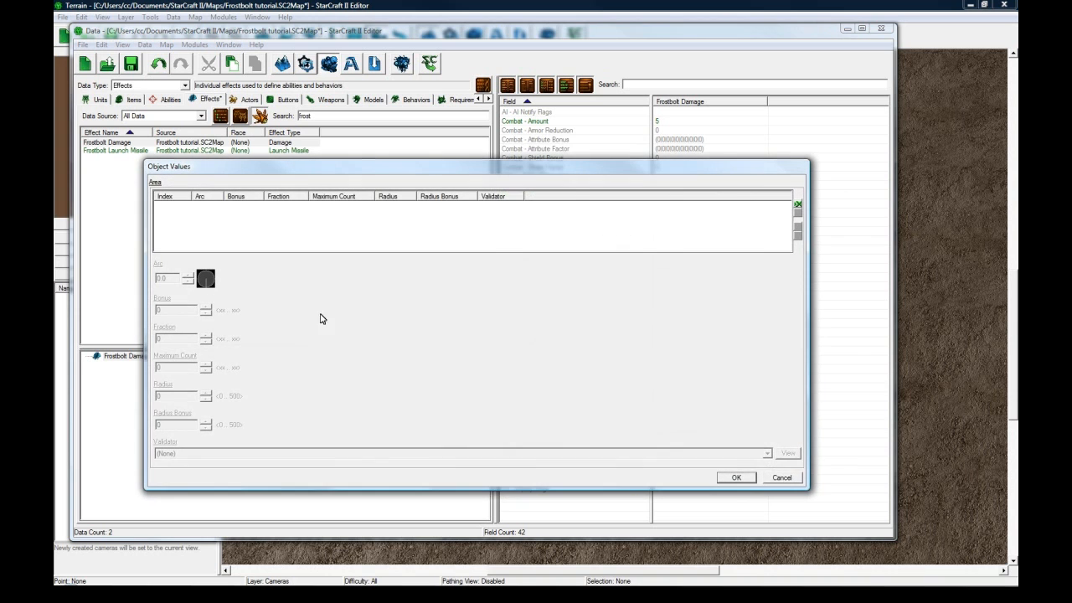
{"action": "left_click", "coordinate": [781, 478]}
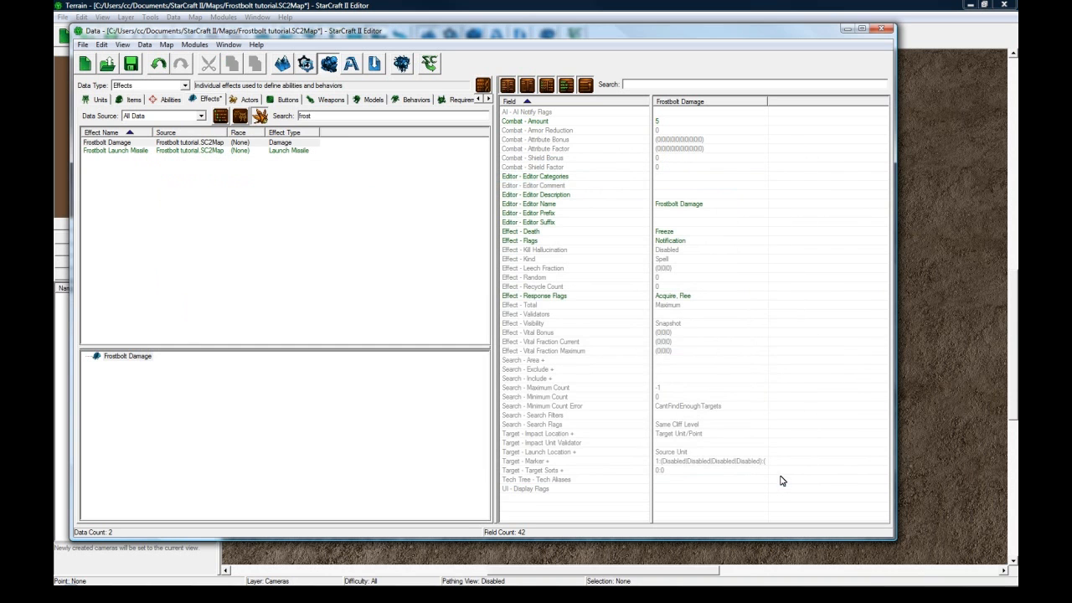
- Check the remaining search and target fields of the Frostbolt Damage effect and save the map
{"action": "left_click", "coordinate": [686, 453]}
{"action": "left_click", "coordinate": [675, 487]}
{"action": "left_click", "coordinate": [678, 478]}
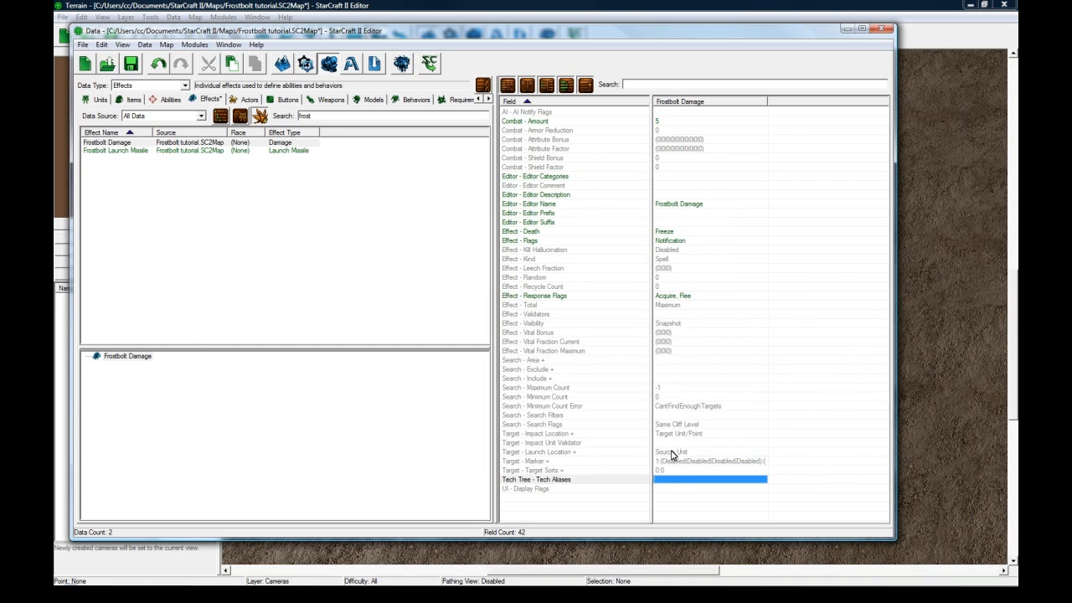
{"action": "left_click", "coordinate": [671, 451]}
{"action": "left_click", "coordinate": [673, 413]}
{"action": "left_click", "coordinate": [131, 65]}
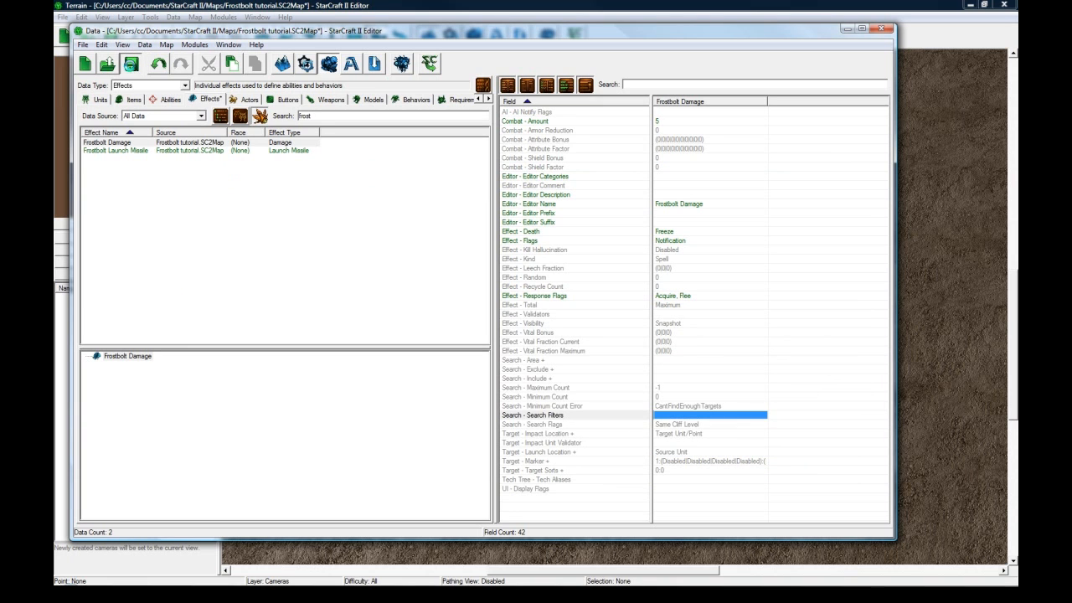
- Create an Apply Behavior effect named Frostbolt Apply Chill with the suggested ID FrostboltApplyChill
{"action": "right_click", "coordinate": [137, 166]}
{"action": "left_click", "coordinate": [174, 171]}
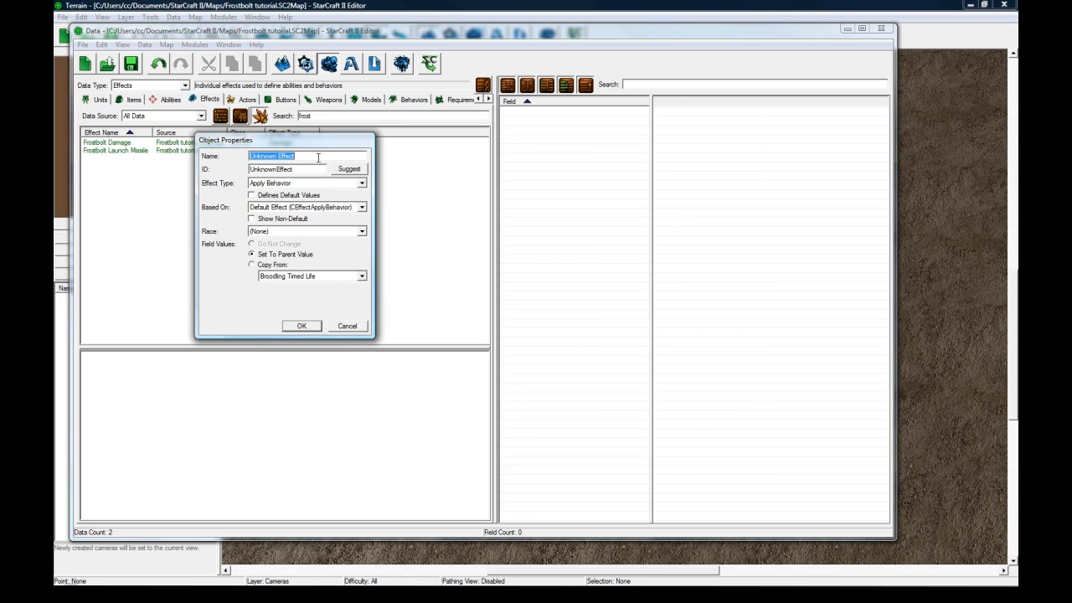
{"action": "type", "text": "Frostbolt Apply Chill"}
{"action": "left_click", "coordinate": [352, 170]}
{"action": "left_click", "coordinate": [326, 185]}
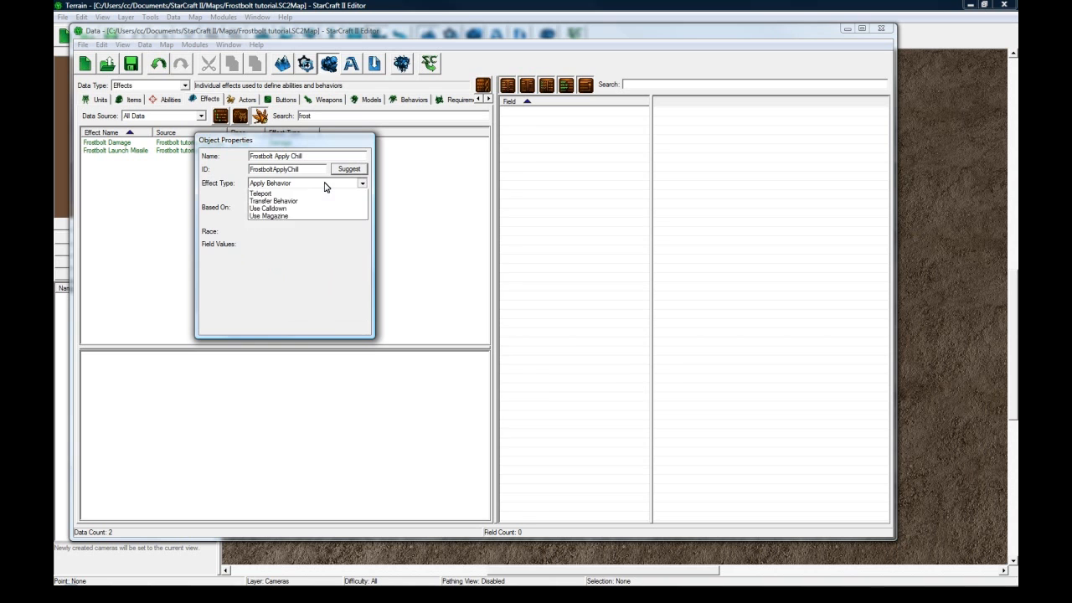
{"action": "left_click", "coordinate": [328, 186]}
{"action": "left_click", "coordinate": [301, 326]}
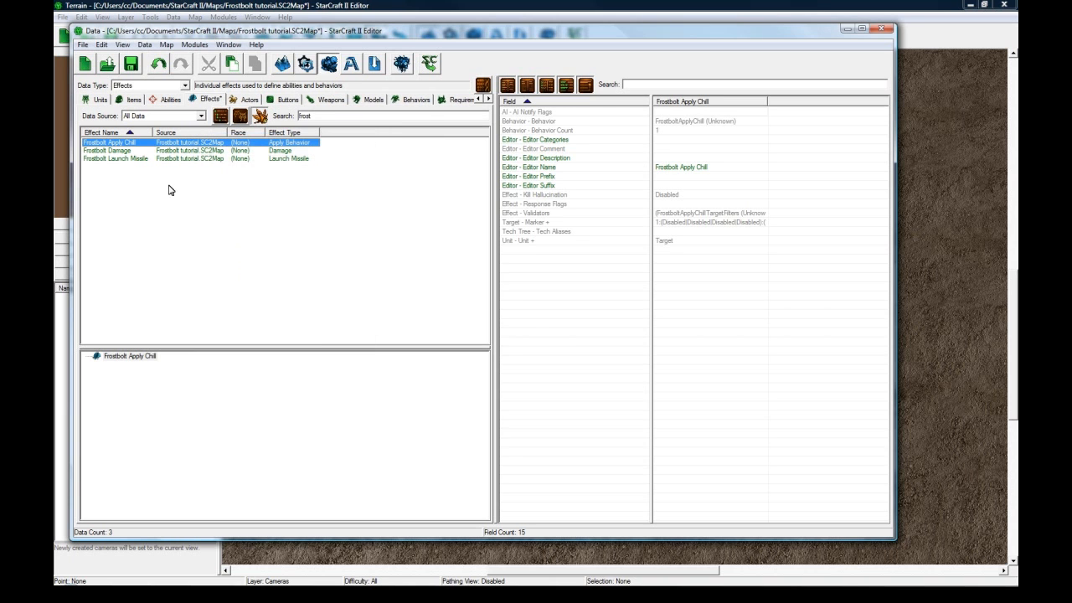
- Enable the Acquire and Flee response flags on the Frostbolt Apply Chill effect and save the map
{"action": "left_click", "coordinate": [670, 131]}
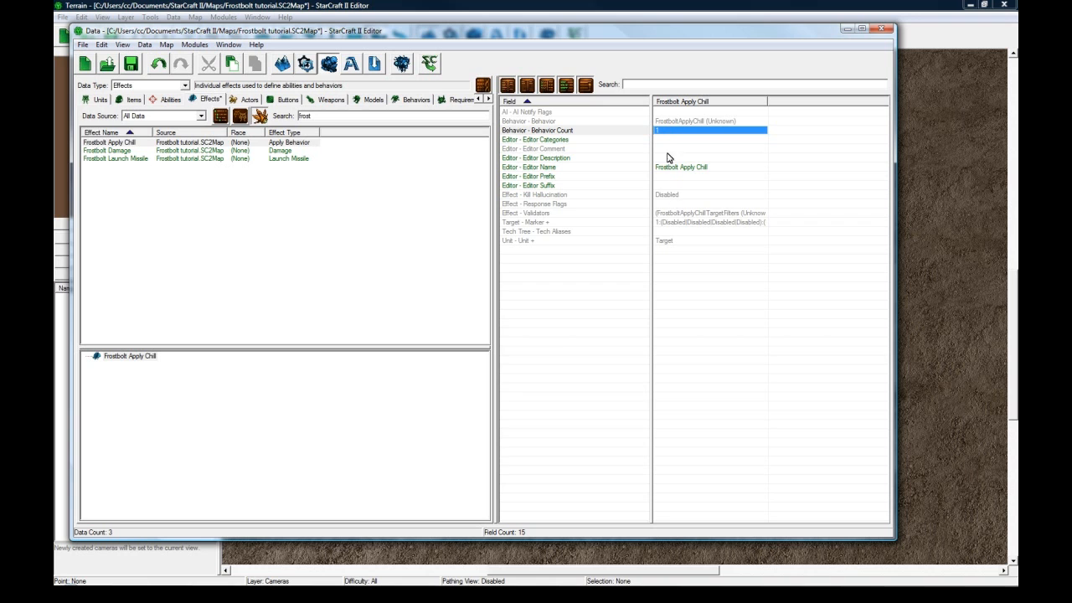
{"action": "double_click", "coordinate": [597, 205]}
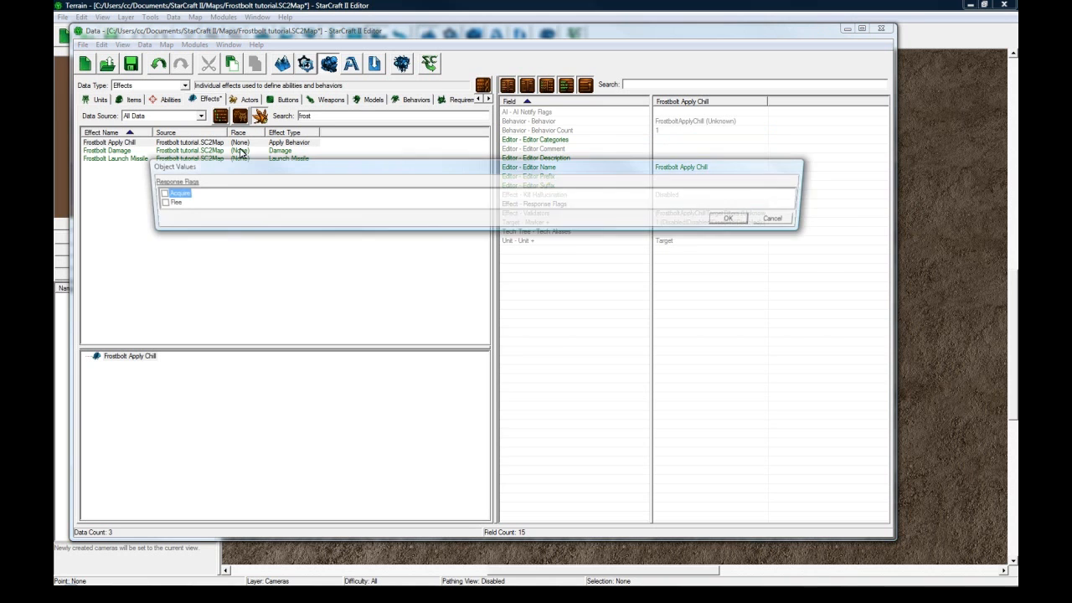
{"action": "left_click", "coordinate": [736, 219]}
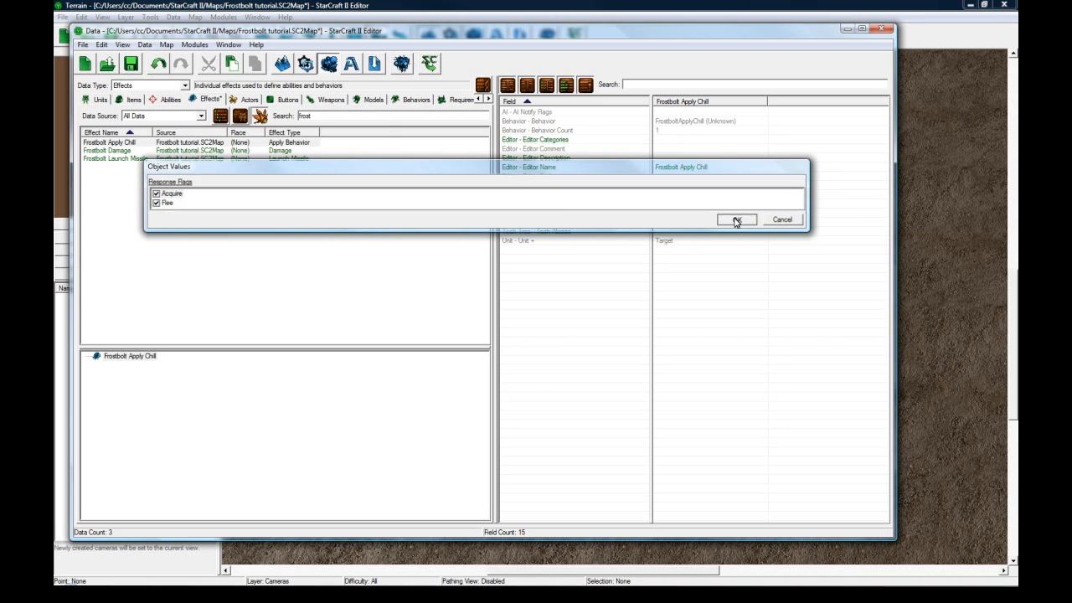
{"action": "left_click", "coordinate": [672, 240]}
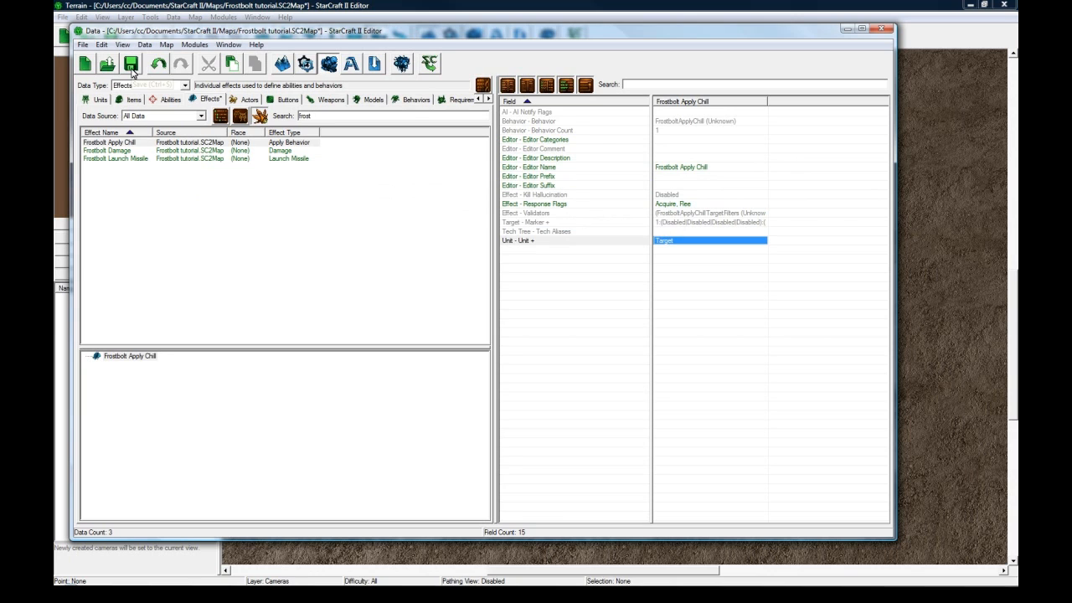
{"action": "left_click", "coordinate": [131, 63]}
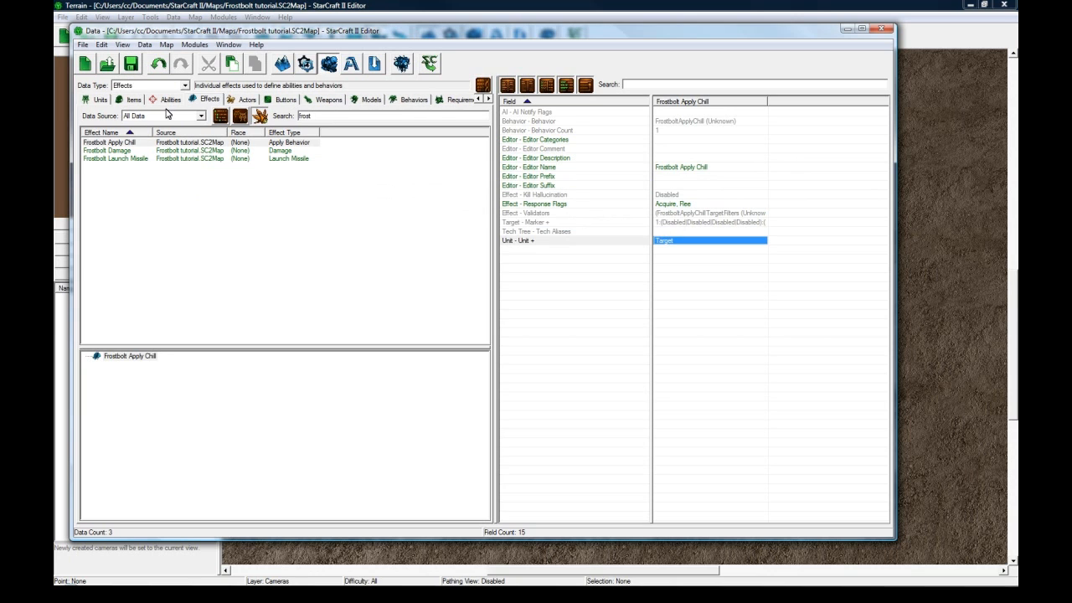
- Create a Buff behavior named Frostbolt Chill with the suggested ID FrostboltChill
{"action": "left_click", "coordinate": [411, 98]}
{"action": "right_click", "coordinate": [187, 179]}
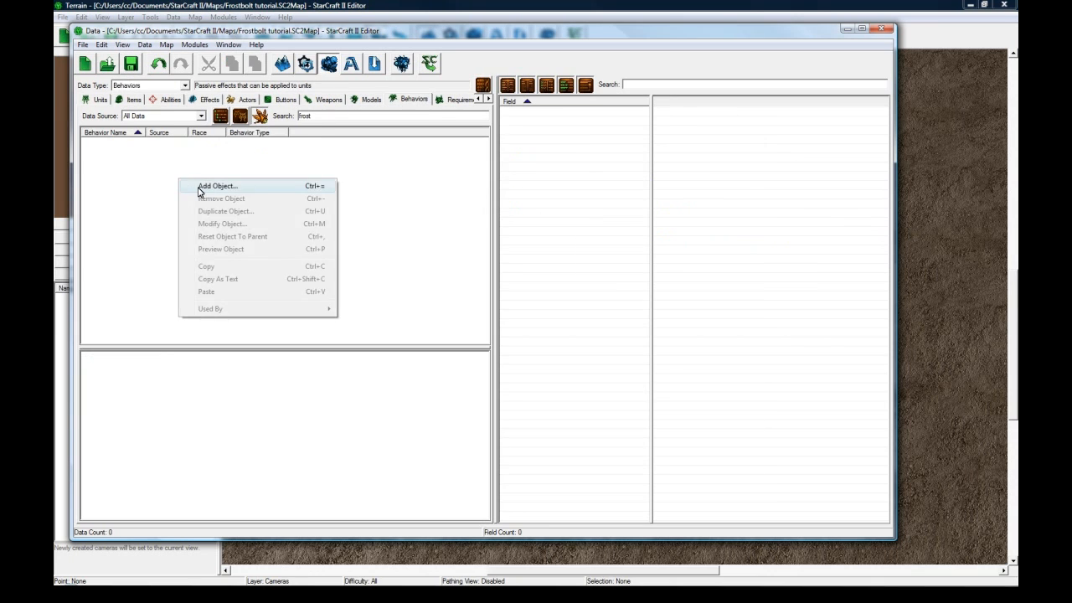
{"action": "left_click", "coordinate": [196, 184]}
{"action": "type", "text": "Frostbolt Chill"}
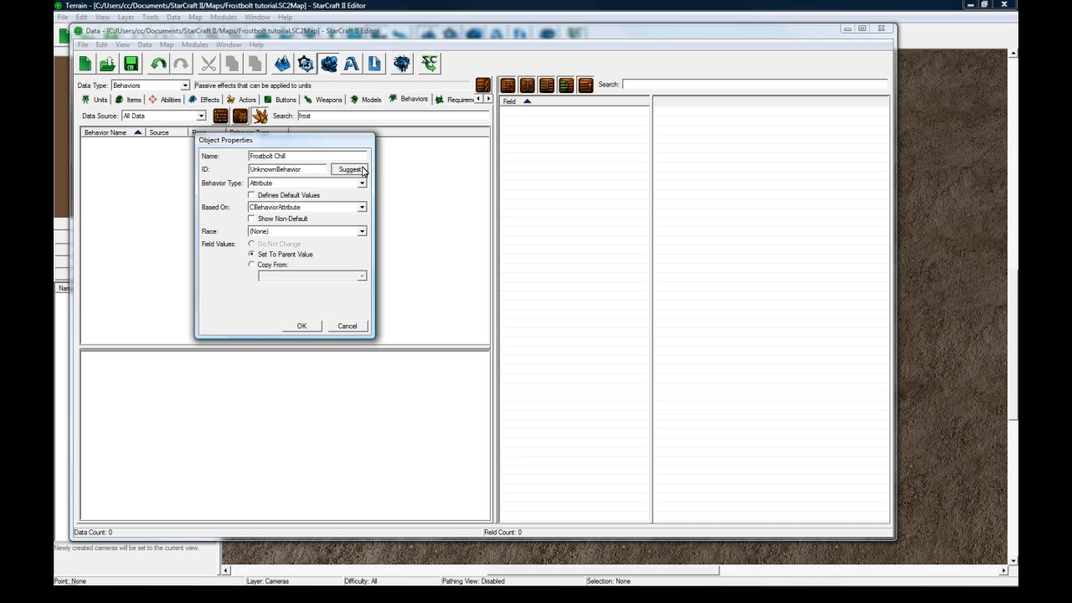
{"action": "left_click", "coordinate": [349, 168]}
{"action": "left_click", "coordinate": [362, 183]}
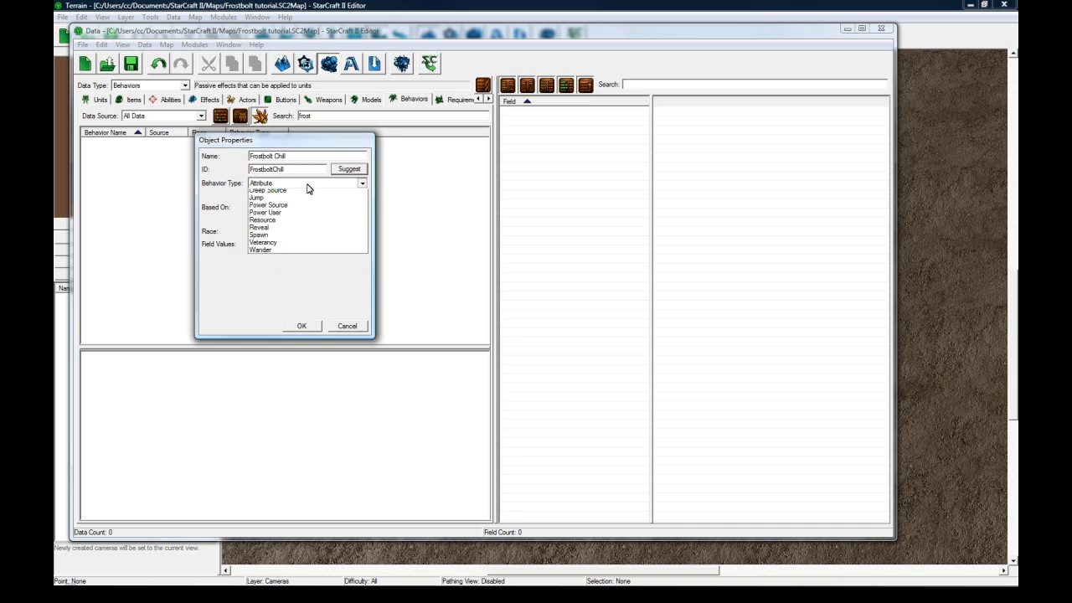
{"action": "left_click", "coordinate": [268, 195]}
{"action": "left_click", "coordinate": [300, 327]}
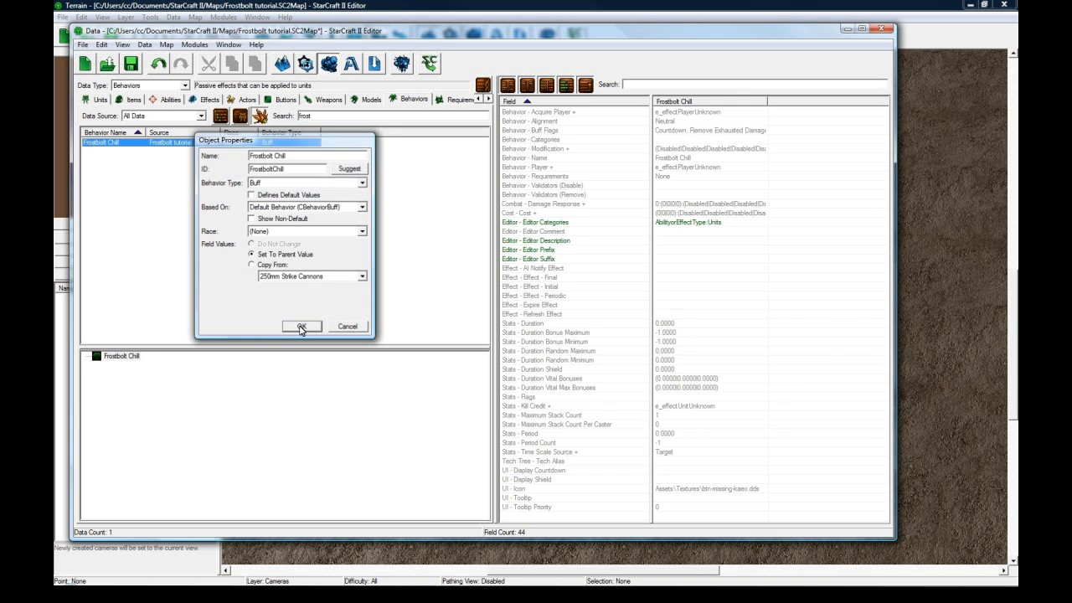
- Set the Frostbolt Chill behavior's alignment to Negative and check its category options without selecting any
{"action": "double_click", "coordinate": [675, 124]}
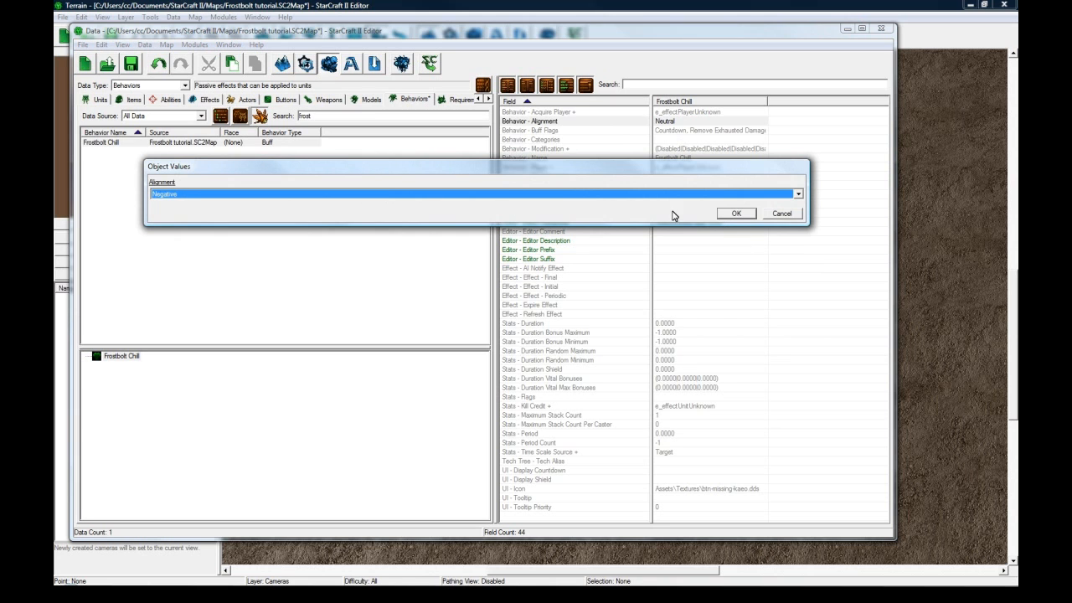
{"action": "key", "text": "Up"}
{"action": "left_click", "coordinate": [731, 215]}
{"action": "double_click", "coordinate": [664, 140]}
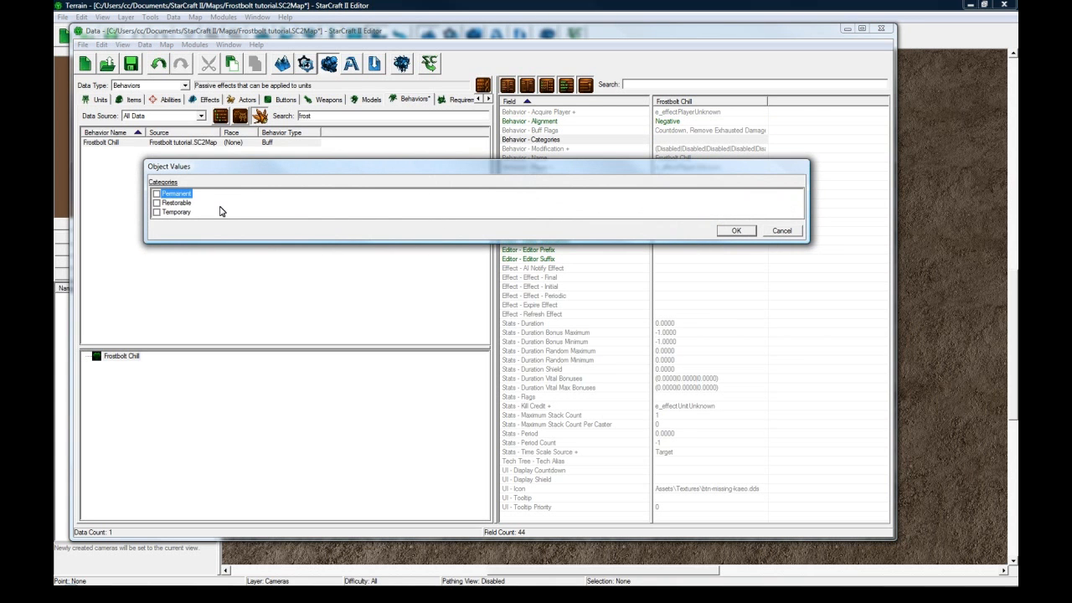
{"action": "left_click", "coordinate": [747, 232]}
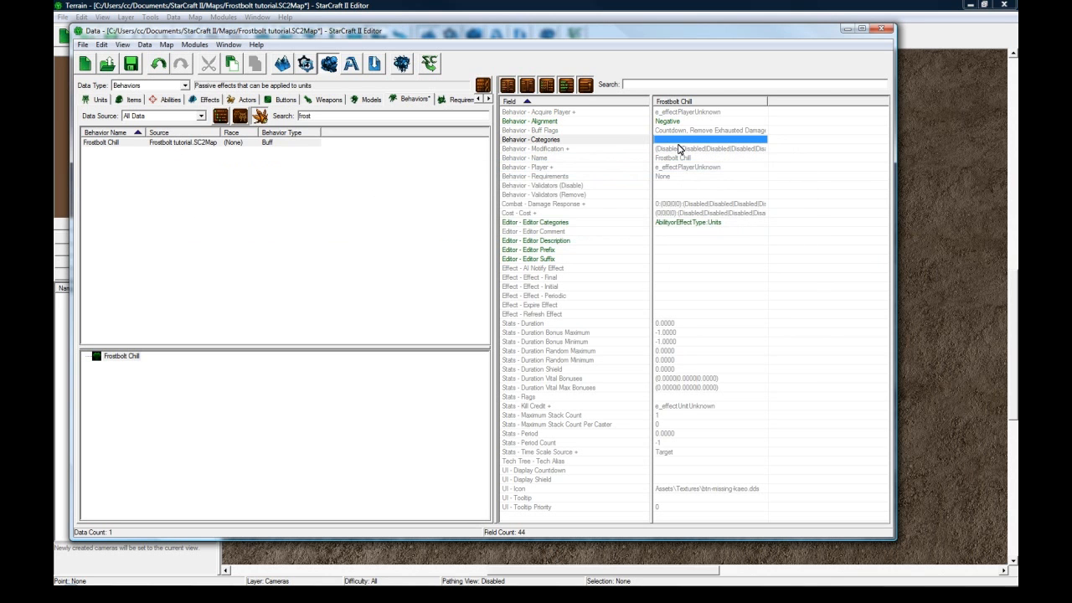
- Set the movement speed multiplier in the Frostbolt Chill behavior's modification to 0.5
{"action": "double_click", "coordinate": [680, 150]}
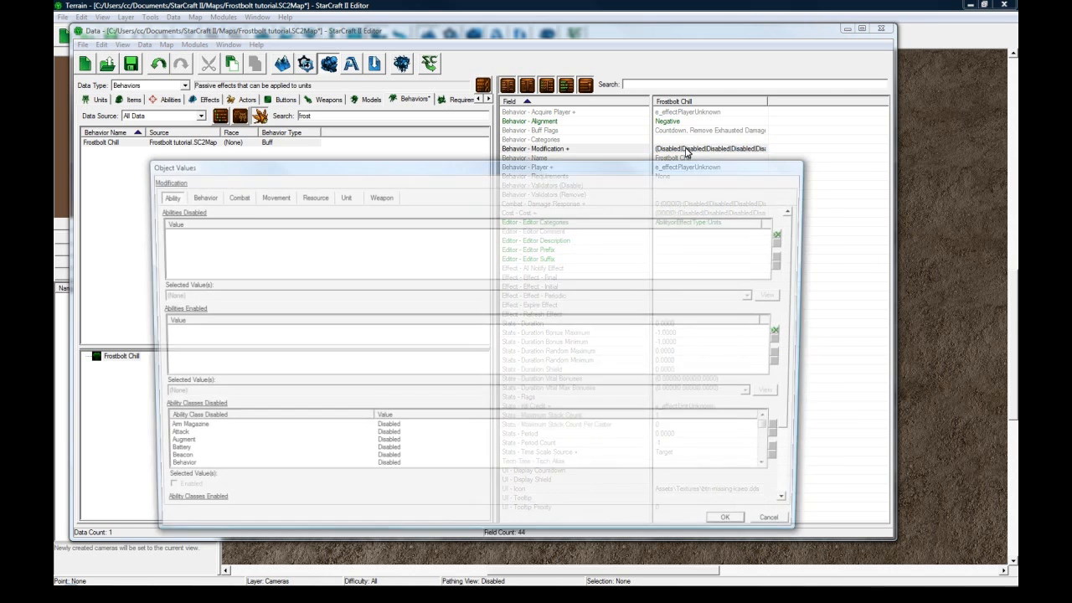
{"action": "left_click", "coordinate": [274, 197]}
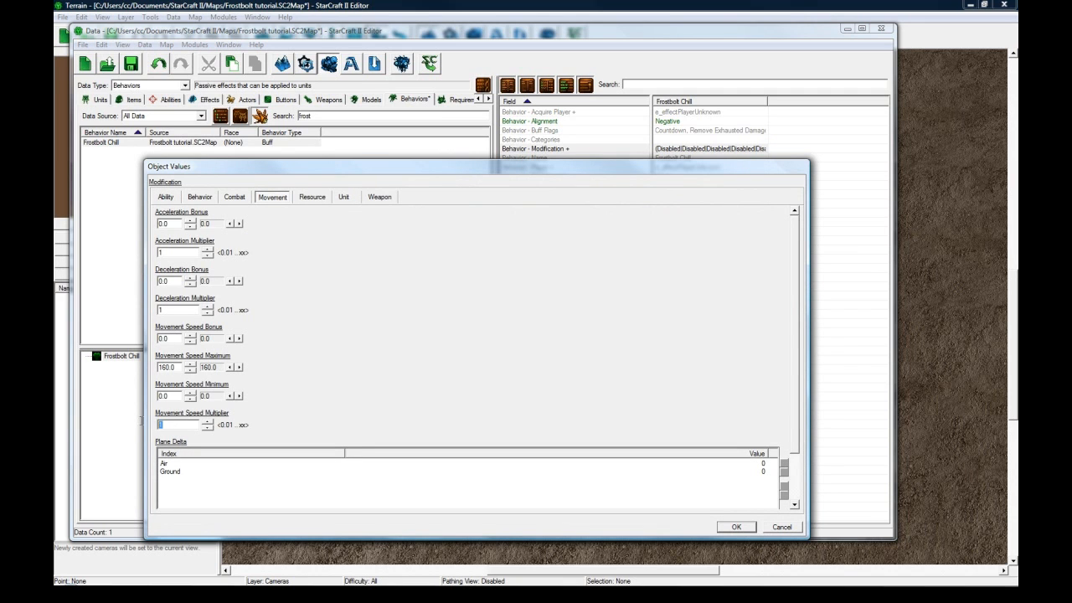
{"action": "type", "text": "0.5"}
{"action": "left_click", "coordinate": [736, 528]}
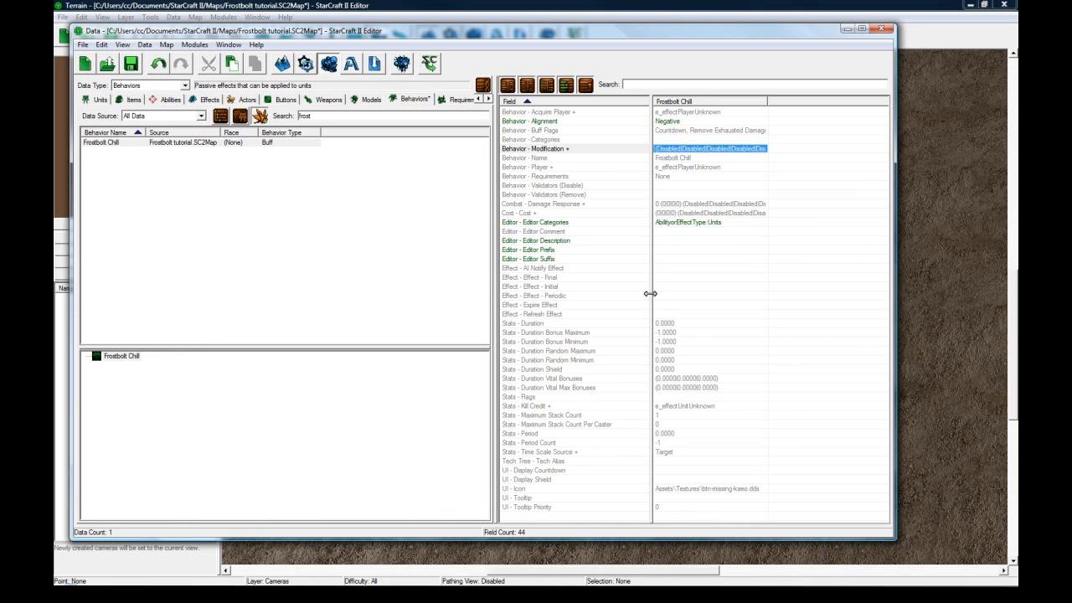
- Set the Frostbolt Chill behavior's duration to 5 and check its stats flags without enabling Hidden
{"action": "left_click", "coordinate": [692, 324]}
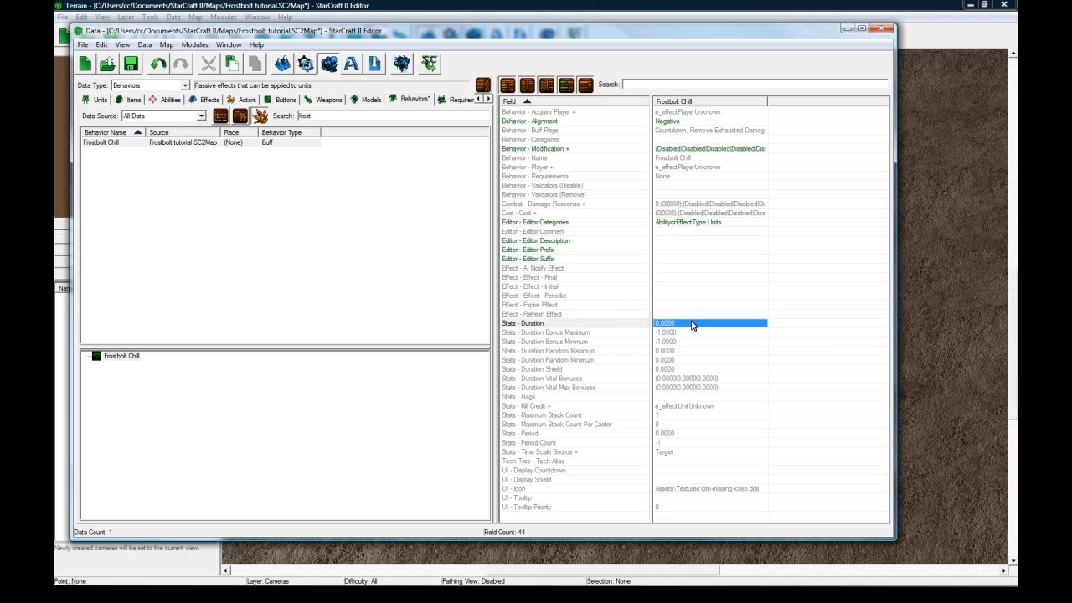
{"action": "double_click", "coordinate": [691, 324]}
{"action": "type", "text": "5"}
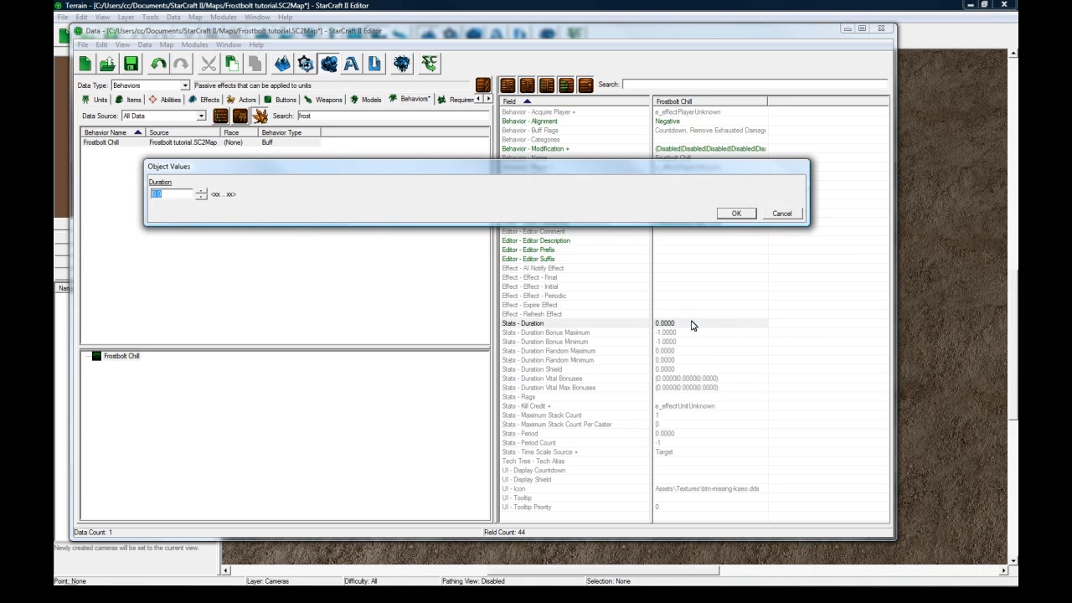
{"action": "key", "text": "Return"}
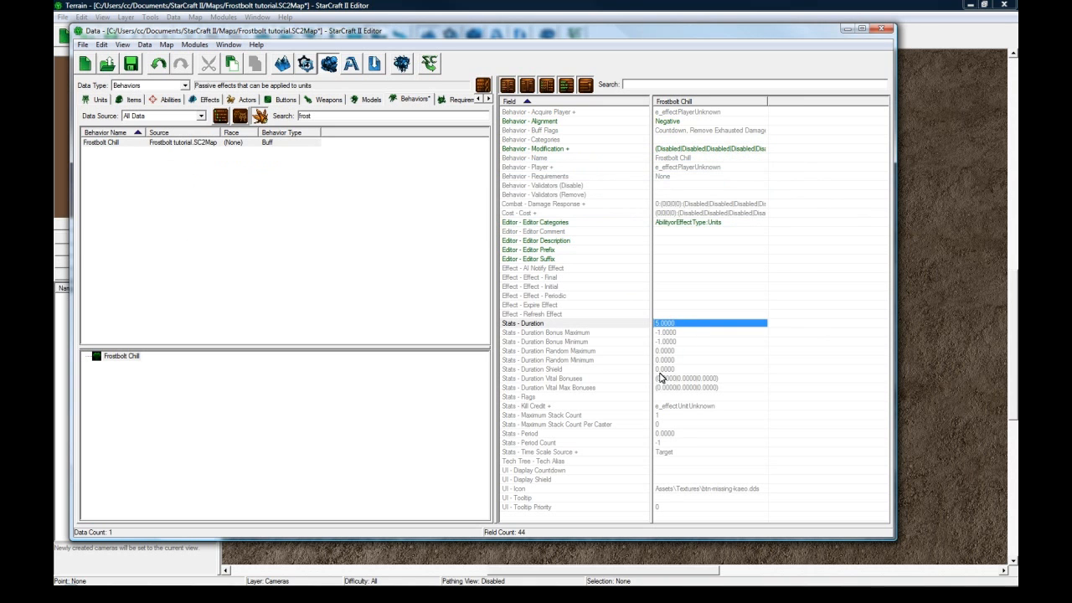
{"action": "double_click", "coordinate": [668, 396]}
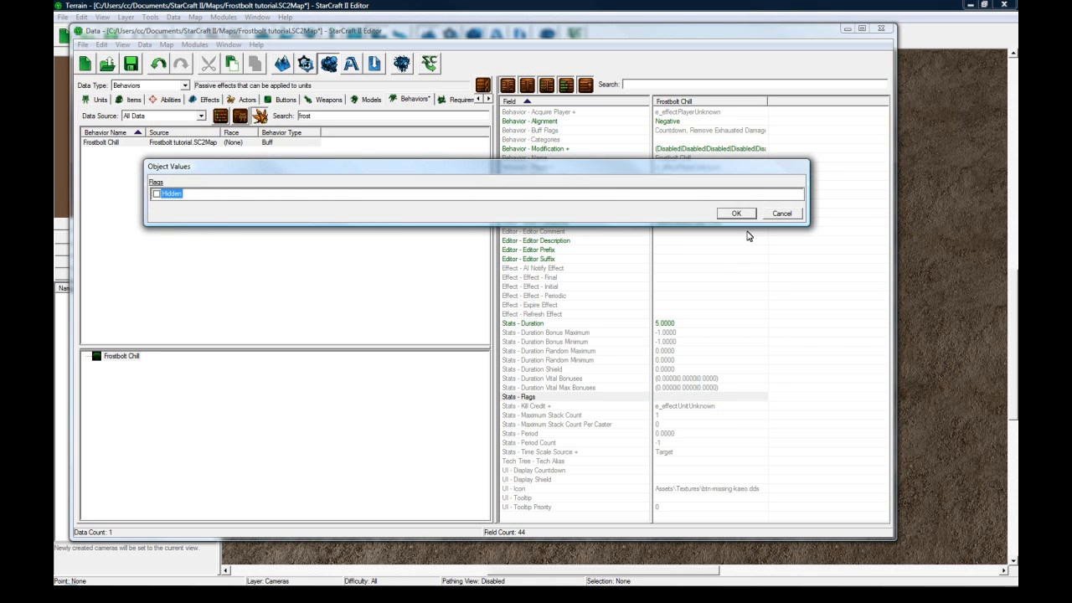
{"action": "left_click", "coordinate": [764, 215]}
- Copy the Frostbolt button's icon texture path into the Frostbolt Chill behavior's icon field
{"action": "double_click", "coordinate": [679, 489]}
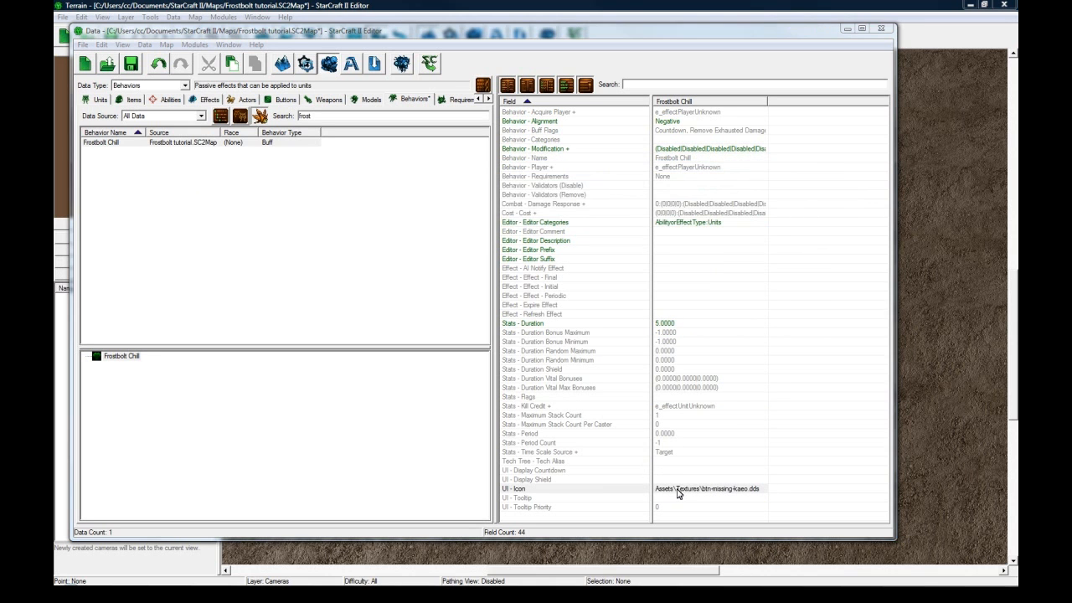
{"action": "left_click", "coordinate": [736, 287]}
{"action": "left_click", "coordinate": [283, 100]}
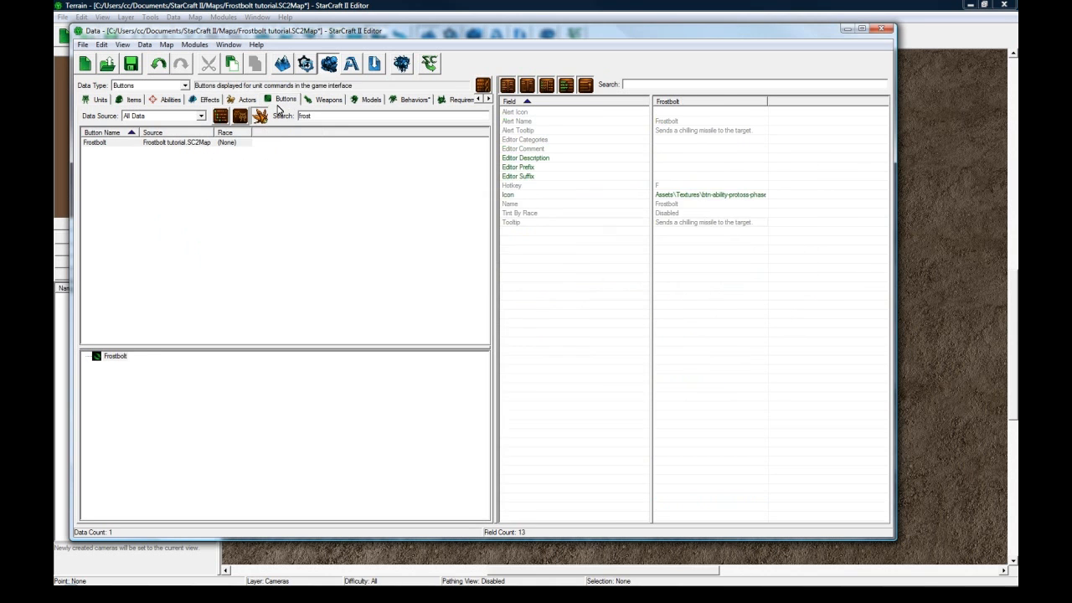
{"action": "left_click", "coordinate": [701, 196]}
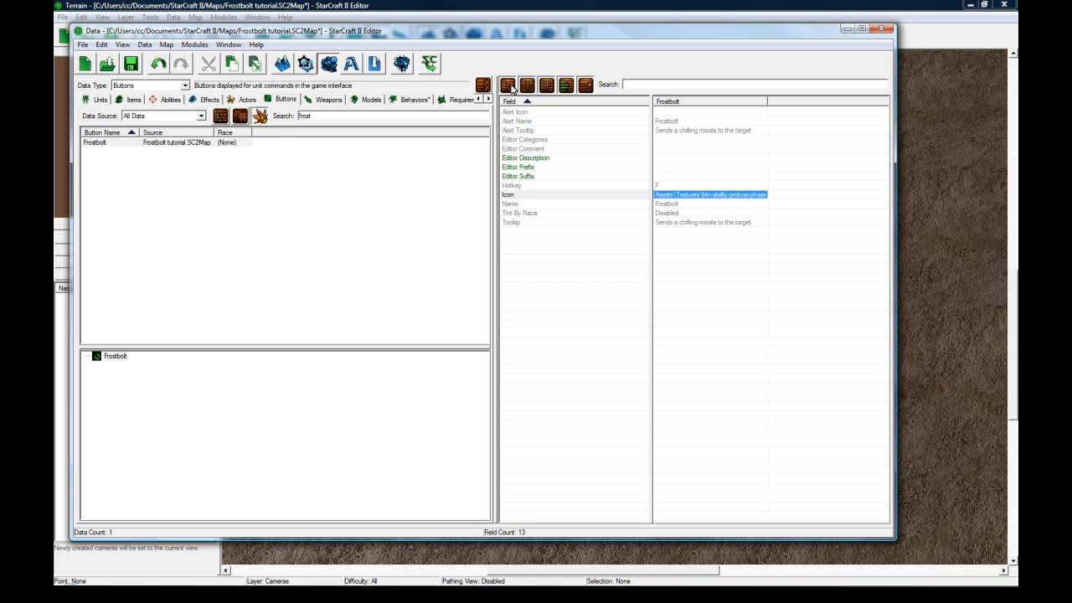
{"action": "left_click", "coordinate": [413, 100]}
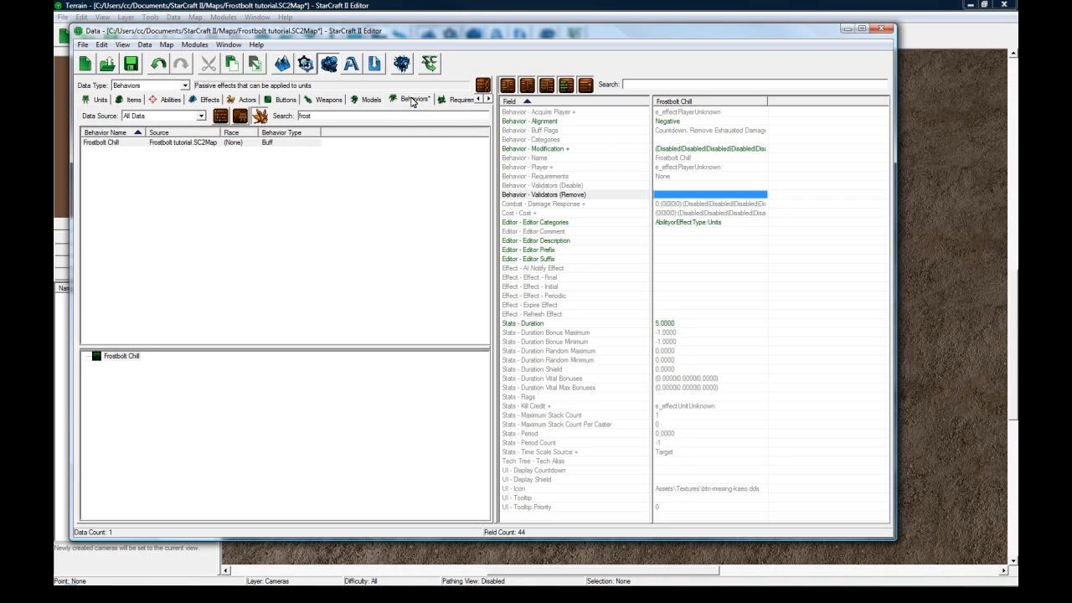
{"action": "left_click", "coordinate": [686, 489]}
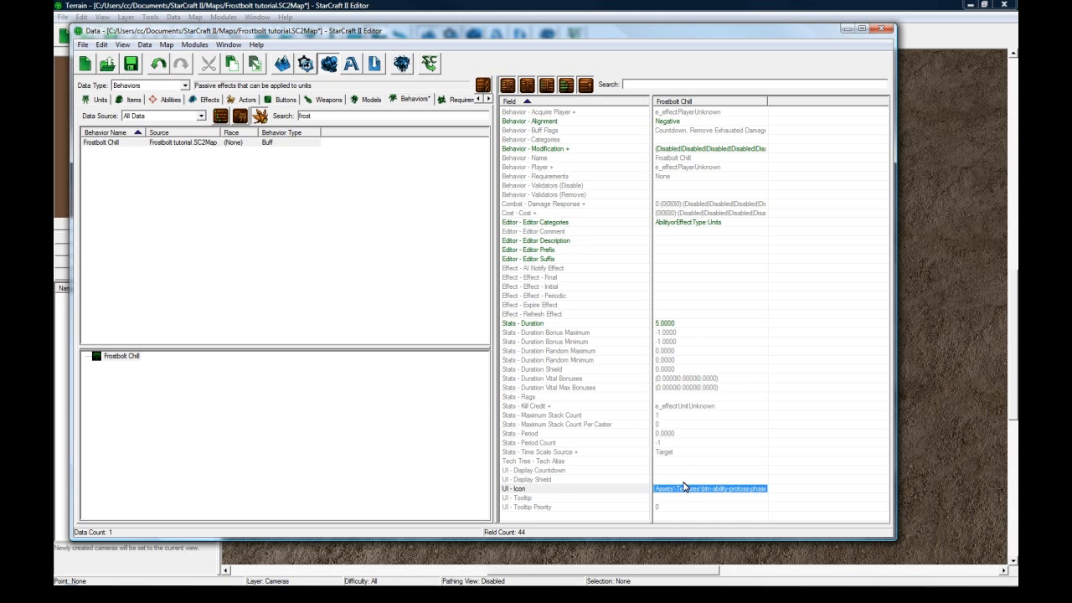
{"action": "left_click", "coordinate": [682, 481]}
{"action": "left_click", "coordinate": [687, 489]}
- Check the countdown, tooltip, time scale, period, stack count and duration fields of Frostbolt Chill, and save the map
{"action": "left_click", "coordinate": [673, 470]}
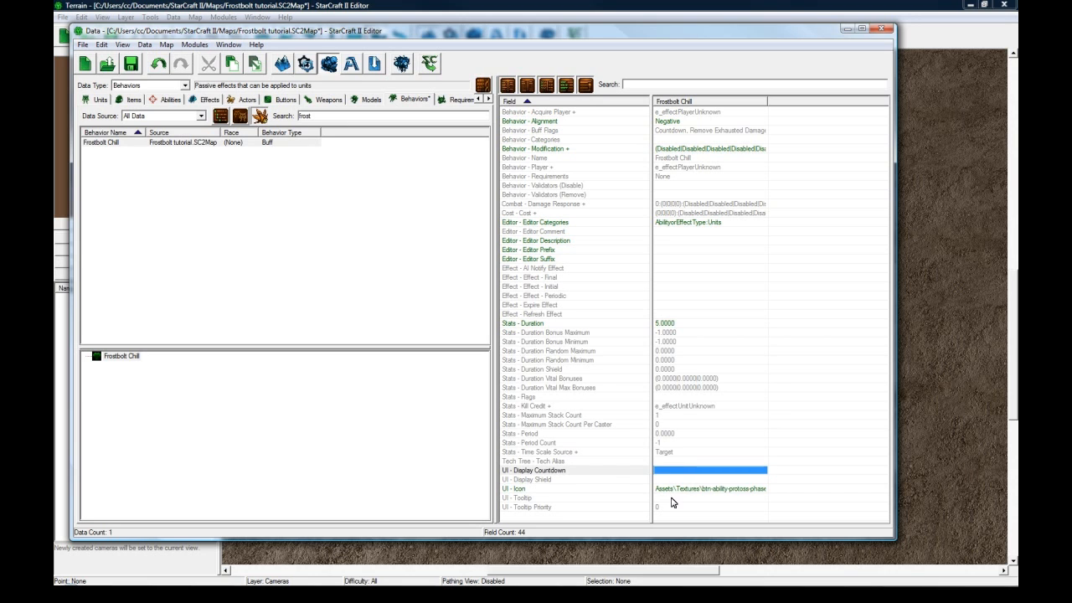
{"action": "left_click", "coordinate": [674, 498]}
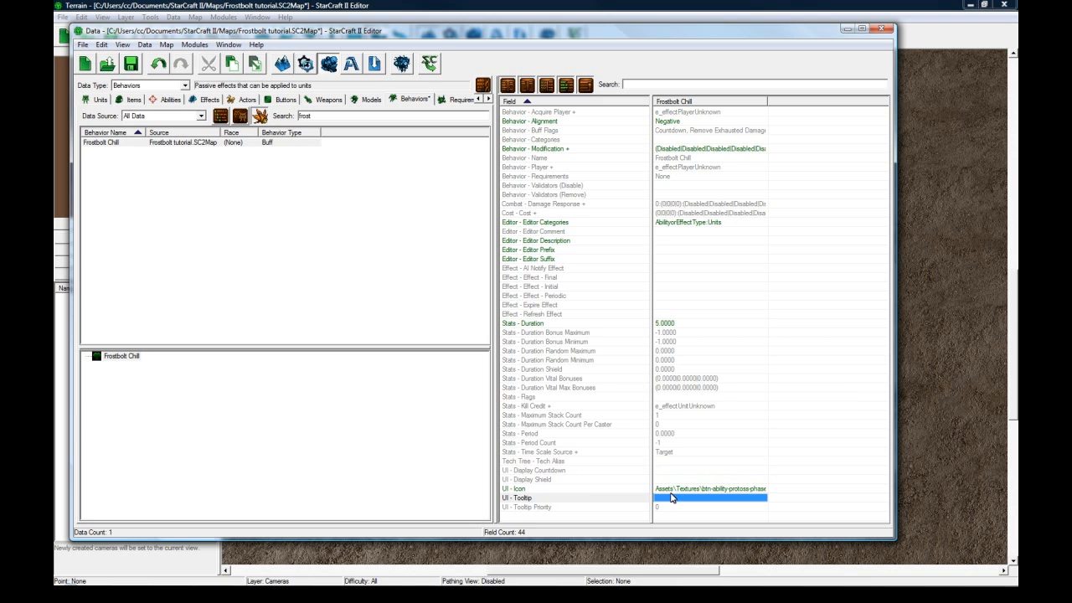
{"action": "left_click", "coordinate": [667, 461]}
{"action": "left_click", "coordinate": [670, 451]}
{"action": "left_click", "coordinate": [668, 433]}
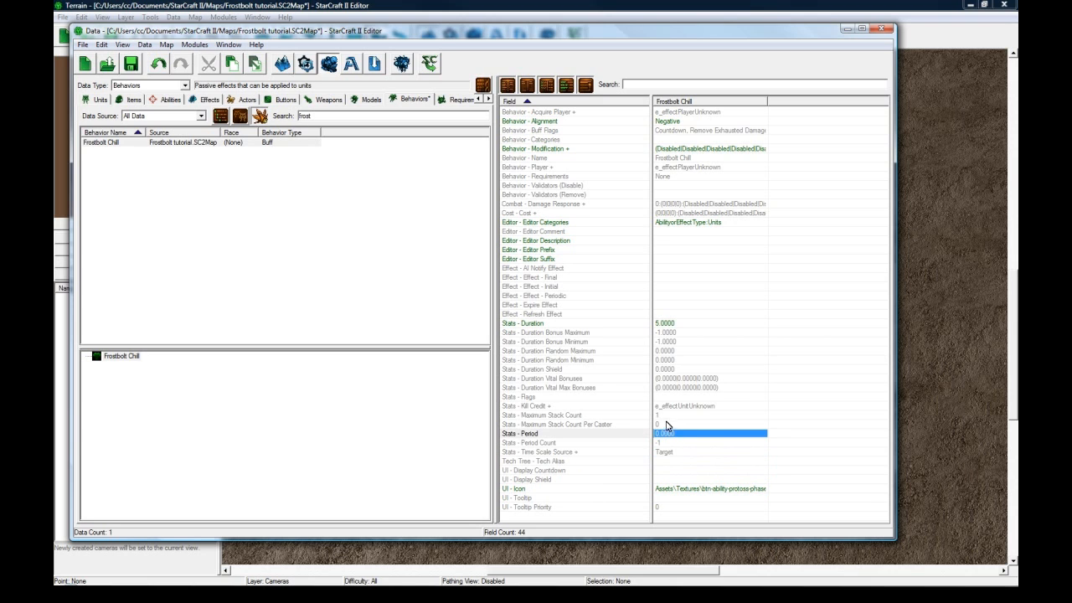
{"action": "left_click", "coordinate": [671, 423]}
{"action": "left_click", "coordinate": [667, 414]}
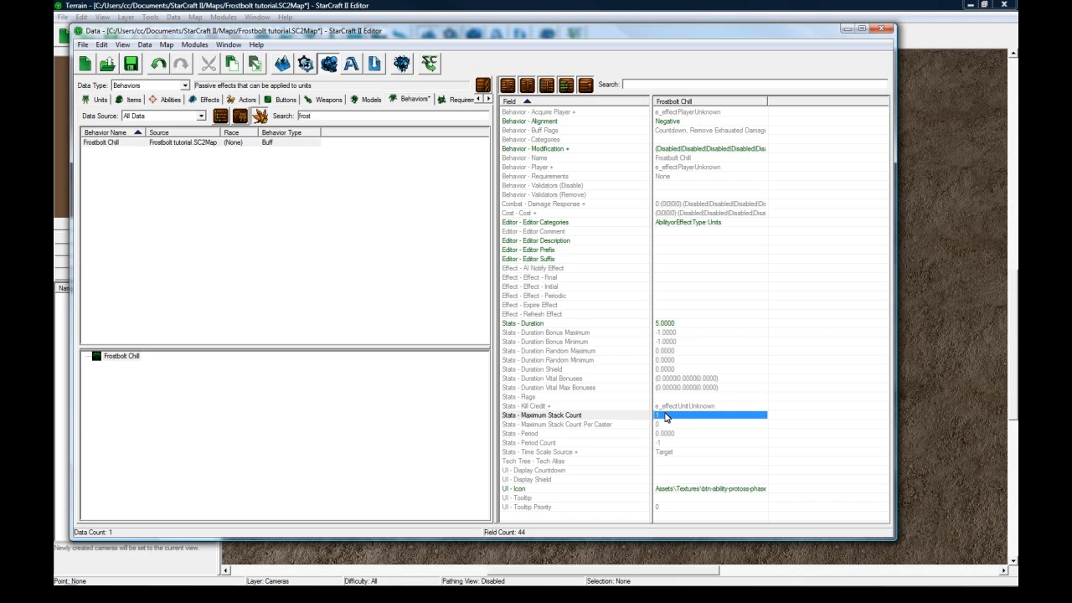
{"action": "left_click", "coordinate": [669, 324]}
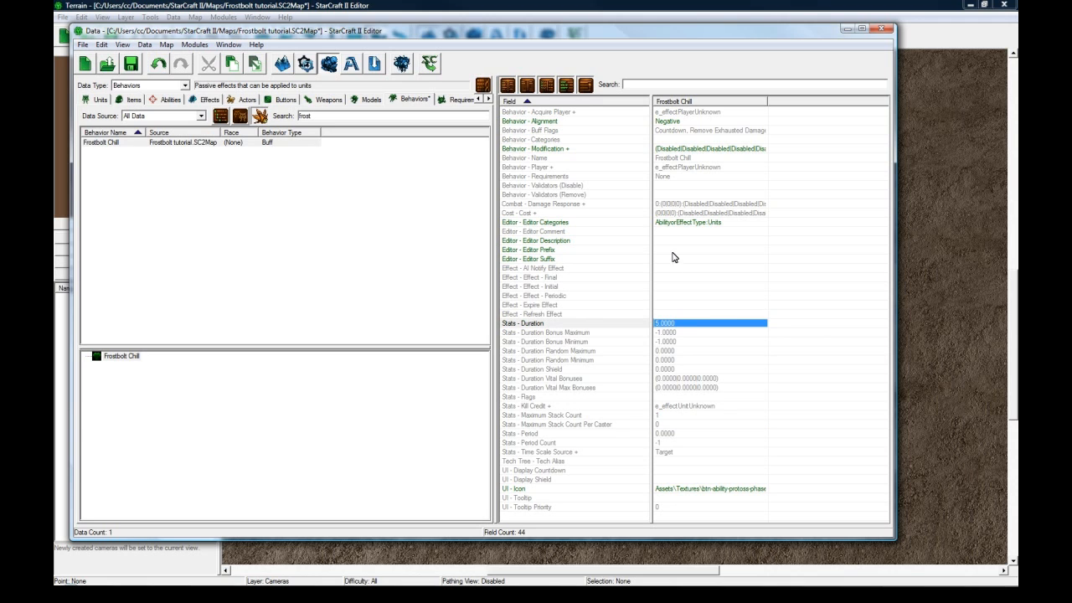
{"action": "left_click", "coordinate": [128, 67]}
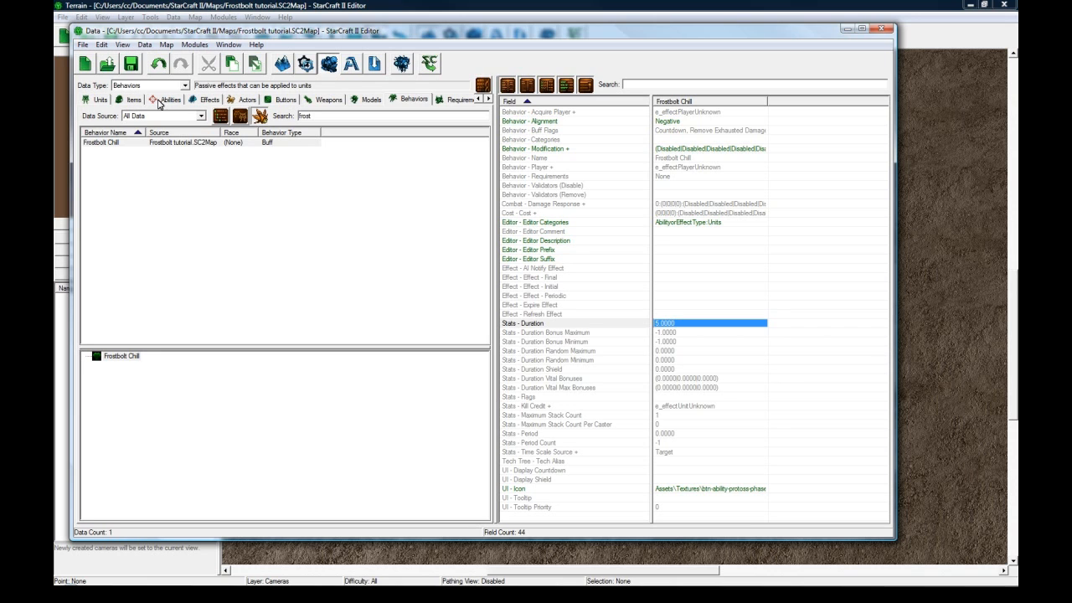
- Create a Set effect named Frostbolt Set with the suggested ID FrostboltSet
{"action": "left_click", "coordinate": [201, 99]}
{"action": "right_click", "coordinate": [144, 180]}
{"action": "left_click", "coordinate": [166, 182]}
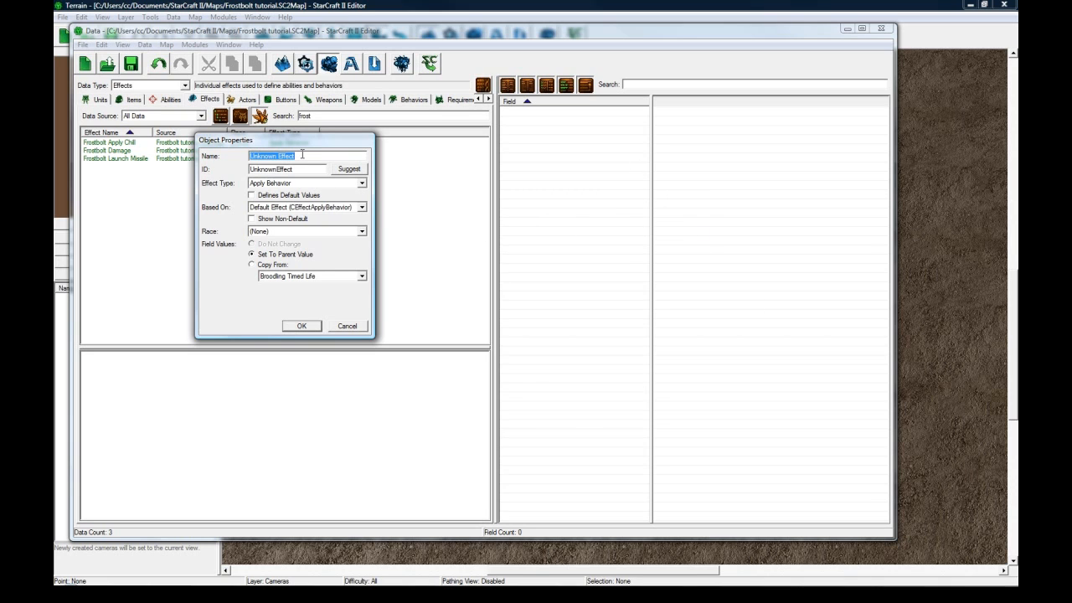
{"action": "type", "text": "Frostbolt Set"}
{"action": "left_click", "coordinate": [360, 170]}
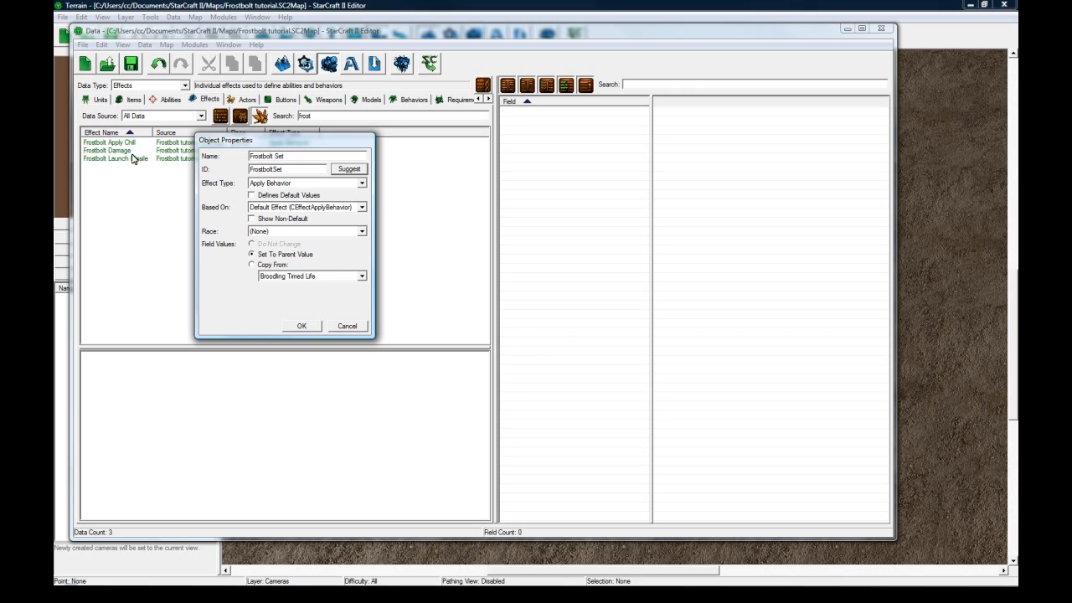
{"action": "left_click", "coordinate": [310, 183]}
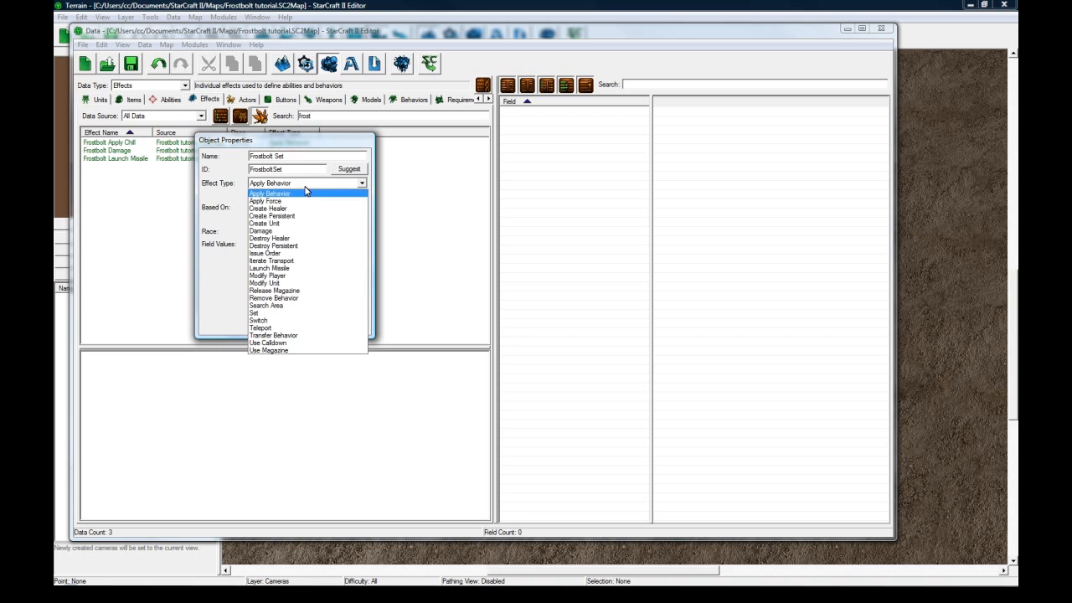
{"action": "left_click", "coordinate": [284, 320]}
{"action": "left_click", "coordinate": [301, 327]}
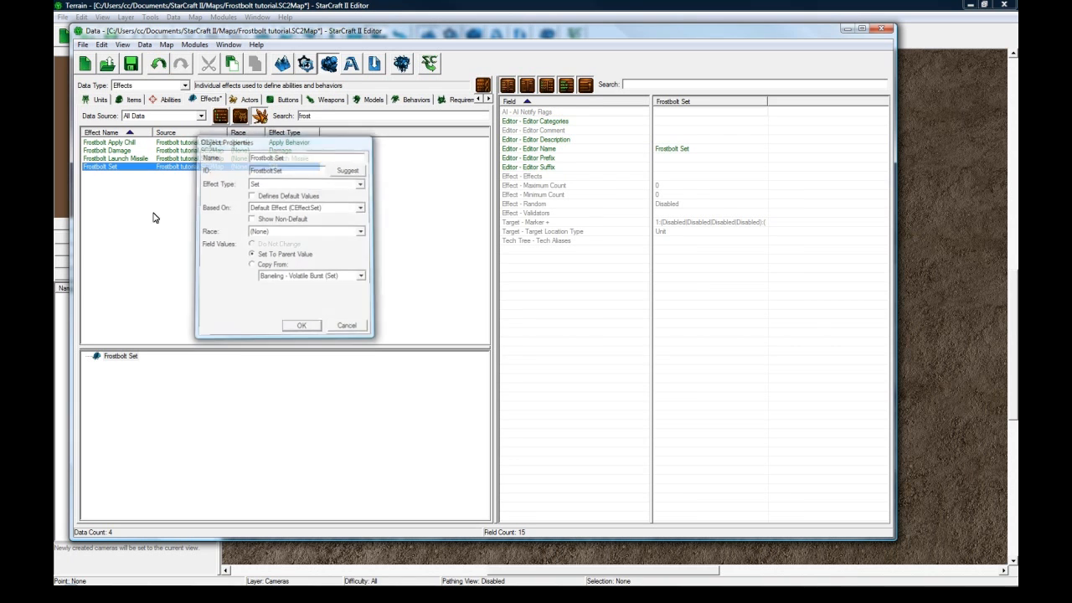
- Add the Frostbolt Damage effect to the Frostbolt Set effect's list of effects
{"action": "double_click", "coordinate": [667, 177]}
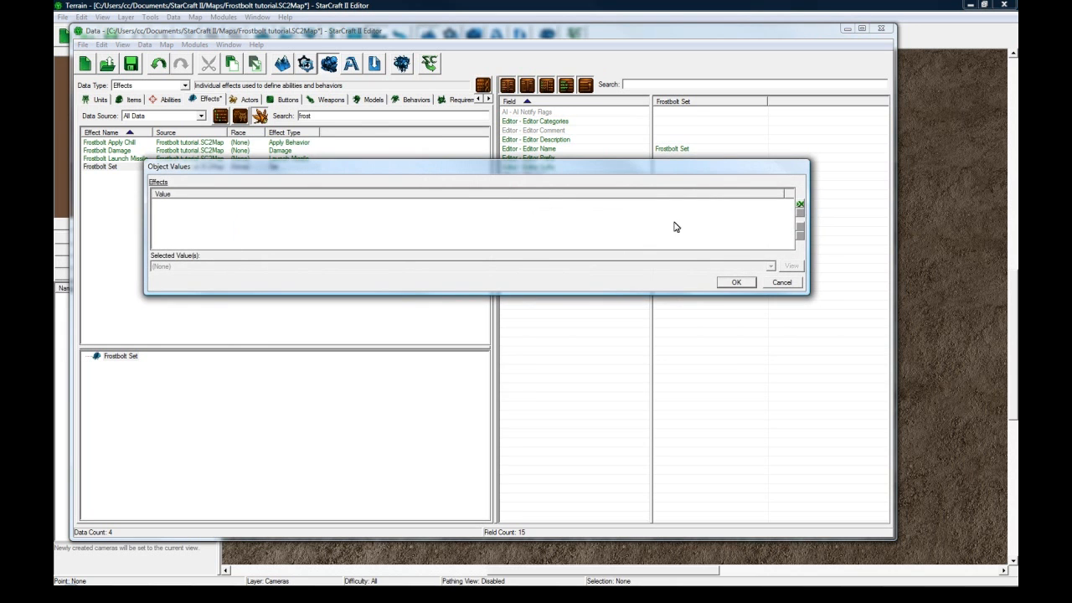
{"action": "left_click", "coordinate": [798, 206]}
{"action": "left_click", "coordinate": [654, 170]}
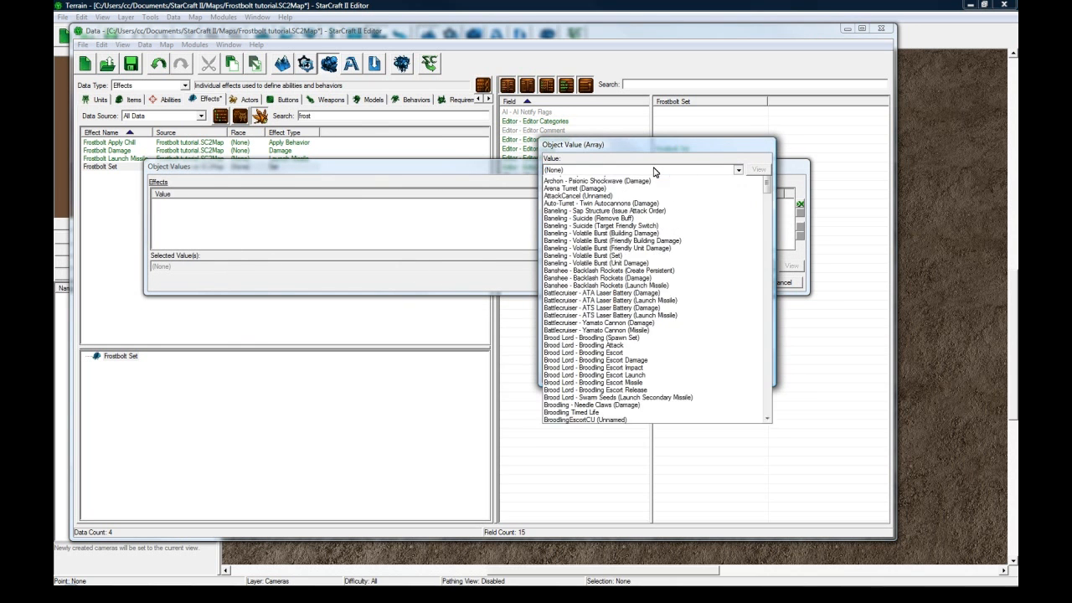
{"action": "key", "text": "f"}
{"action": "scroll", "coordinate": [611, 329], "scroll_direction": "down", "scroll_amount": 4}
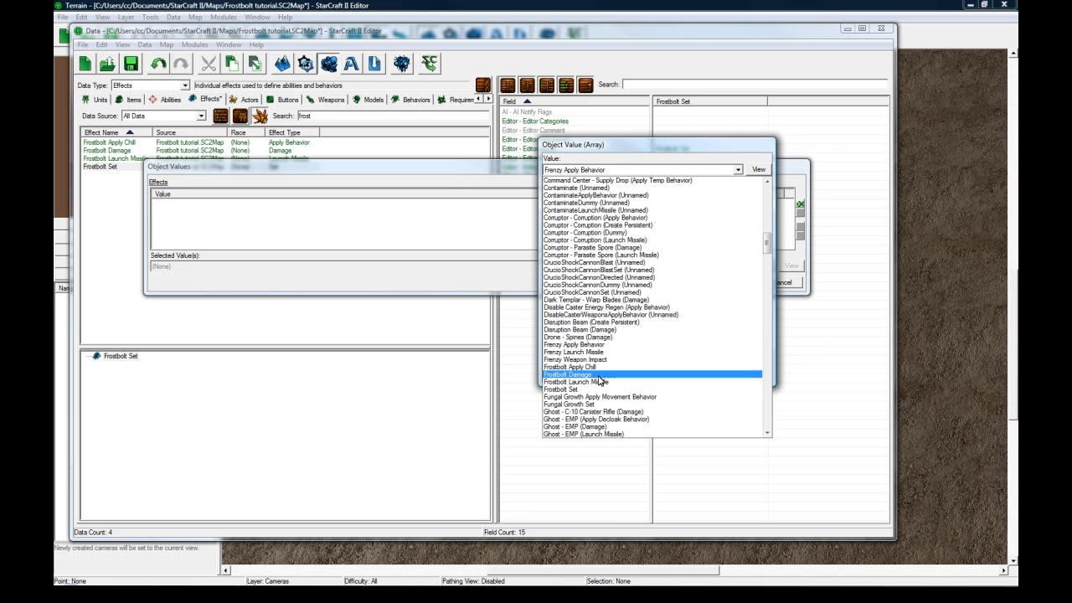
{"action": "left_click", "coordinate": [603, 374]}
{"action": "left_click", "coordinate": [713, 376]}
- Add the Frostbolt Apply Chill effect to the Frostbolt Set effect's list and apply the list
{"action": "left_click", "coordinate": [799, 203]}
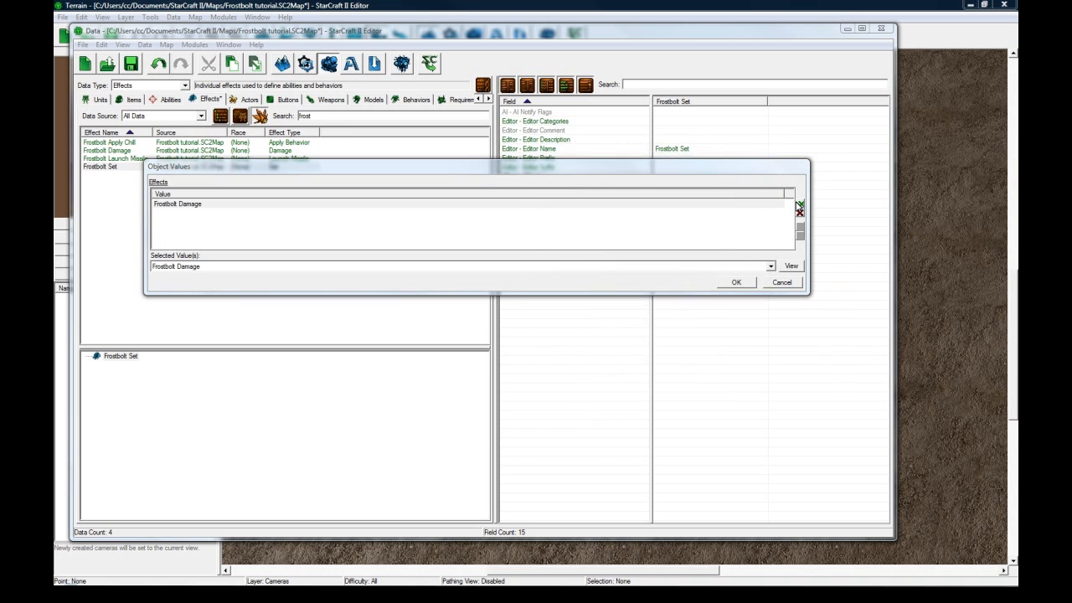
{"action": "left_click", "coordinate": [615, 171]}
{"action": "key", "text": "f"}
{"action": "scroll", "coordinate": [616, 305], "scroll_direction": "down", "scroll_amount": 3}
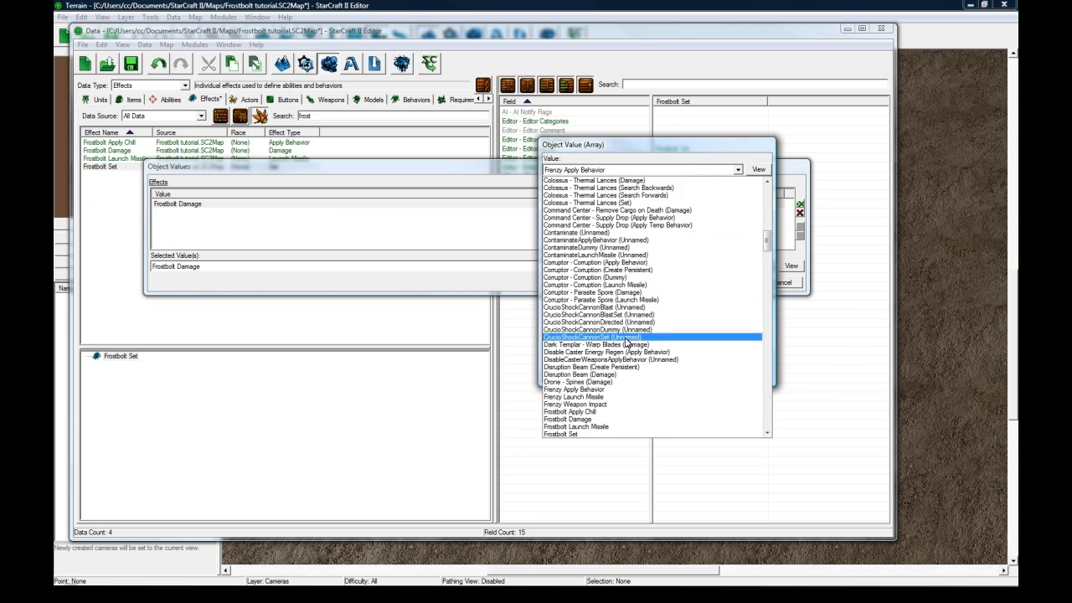
{"action": "left_click", "coordinate": [614, 395]}
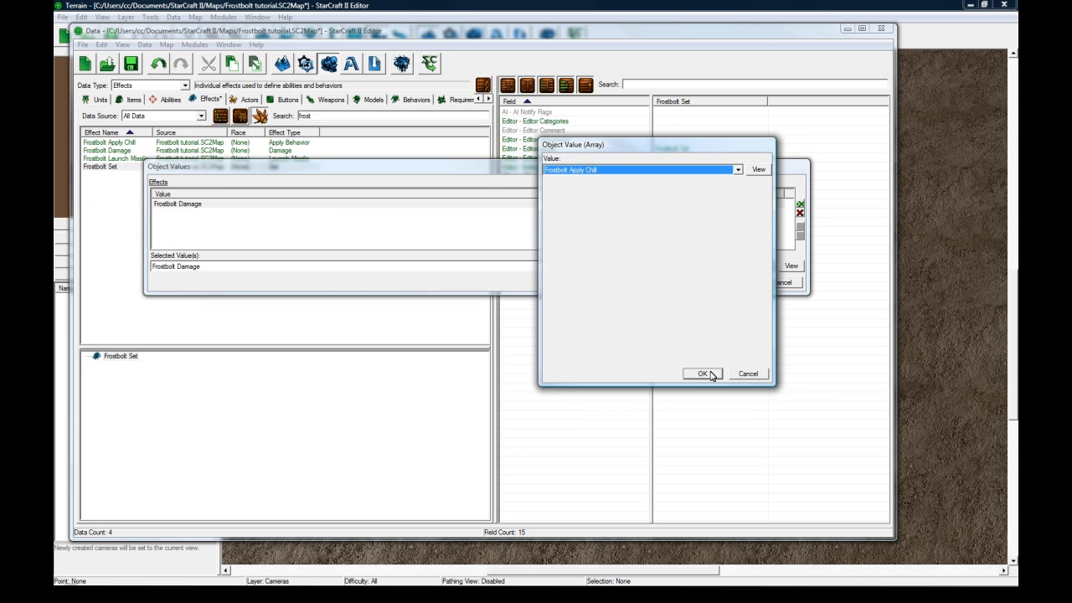
{"action": "left_click", "coordinate": [703, 373]}
{"action": "left_click", "coordinate": [745, 282]}
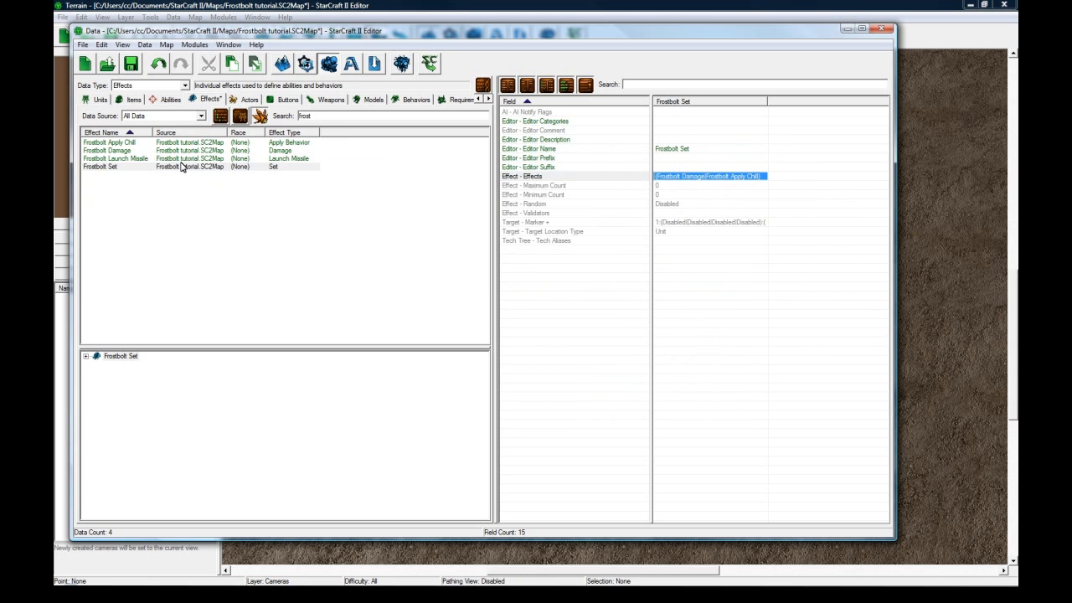
- Set the behavior of the Frostbolt Apply Chill effect to Frostbolt Chill
{"action": "left_click", "coordinate": [139, 144]}
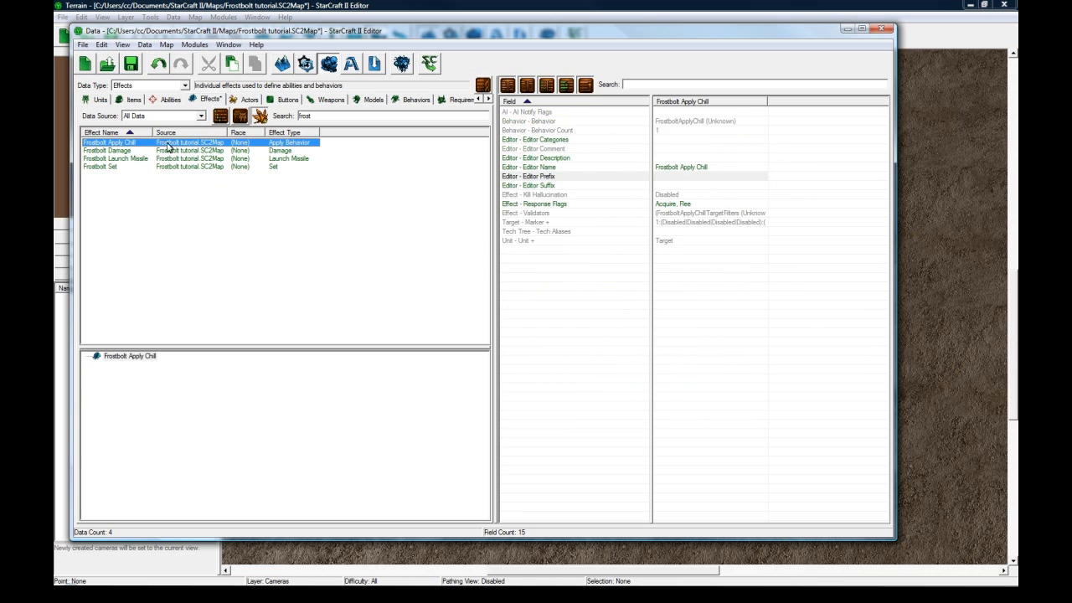
{"action": "left_click", "coordinate": [680, 123]}
{"action": "double_click", "coordinate": [681, 123]}
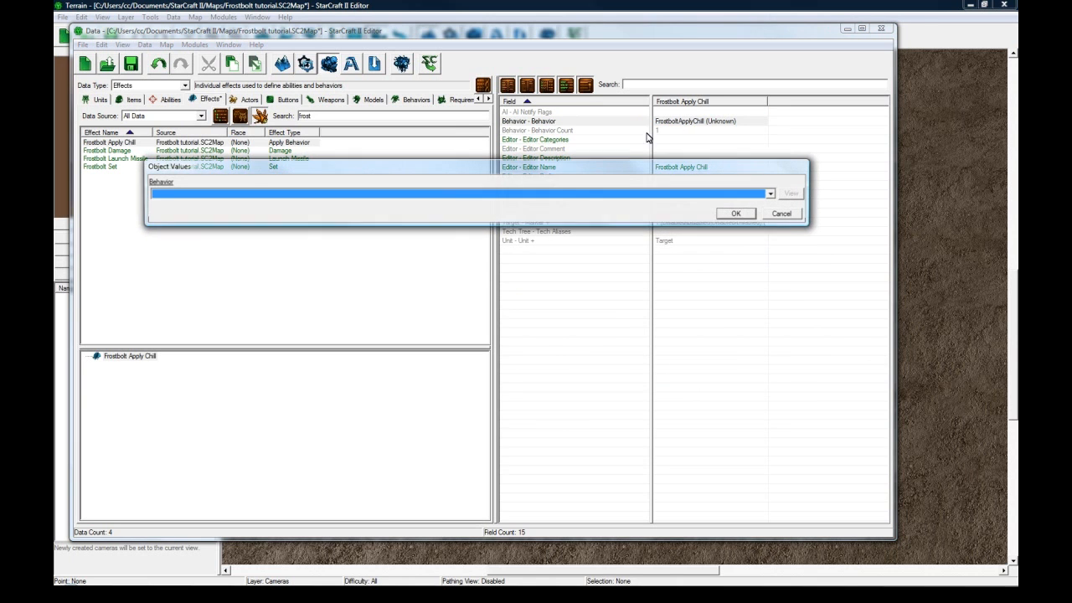
{"action": "left_click", "coordinate": [304, 196]}
{"action": "key", "text": "f"}
{"action": "scroll", "coordinate": [300, 374], "scroll_direction": "down", "scroll_amount": 3}
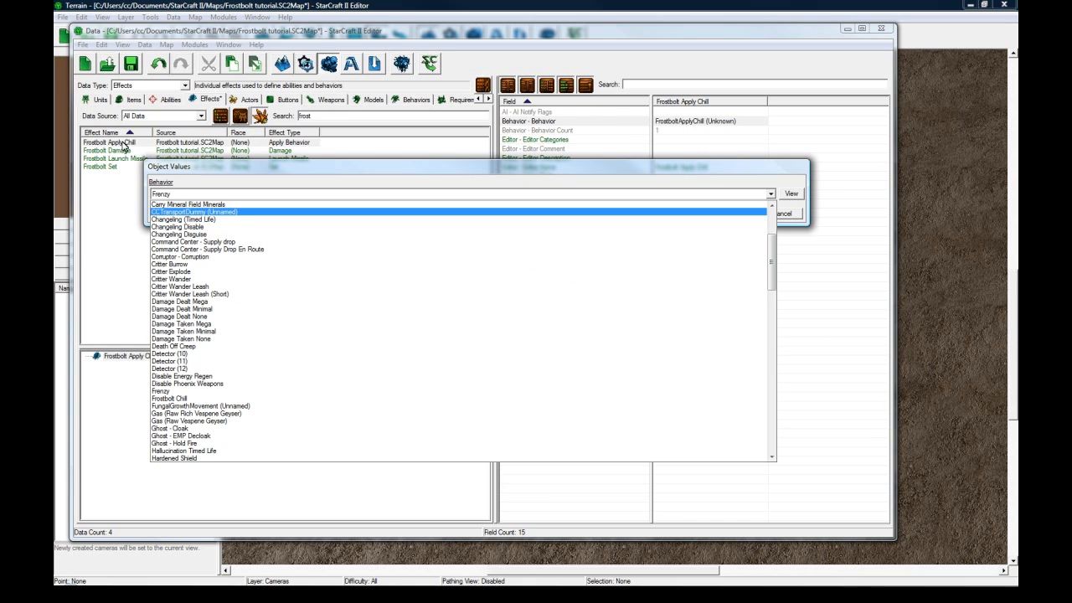
{"action": "scroll", "coordinate": [206, 377], "scroll_direction": "down", "scroll_amount": 1}
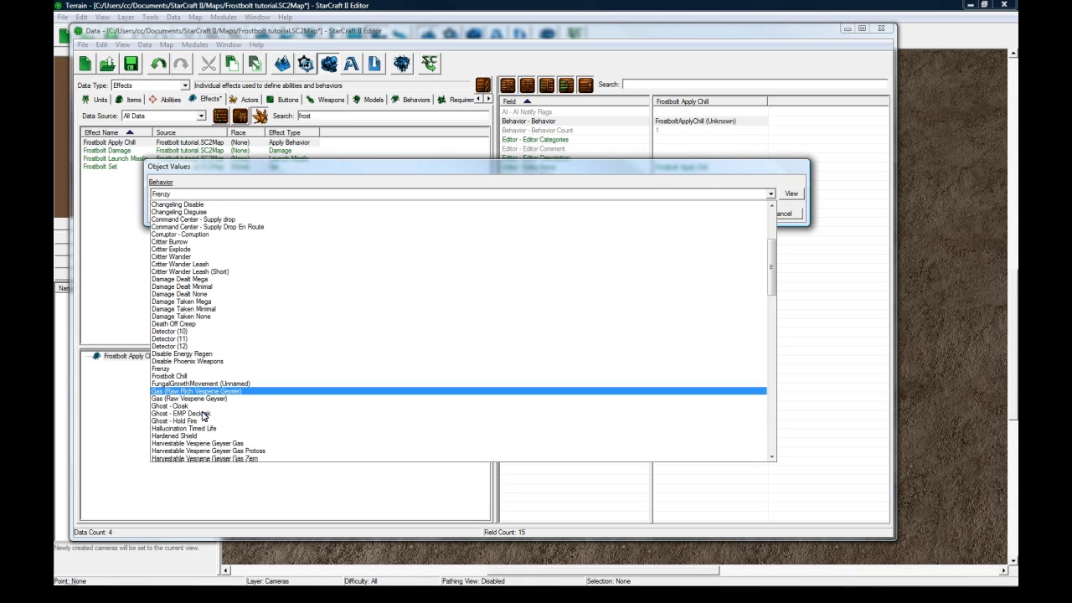
{"action": "left_click", "coordinate": [180, 376]}
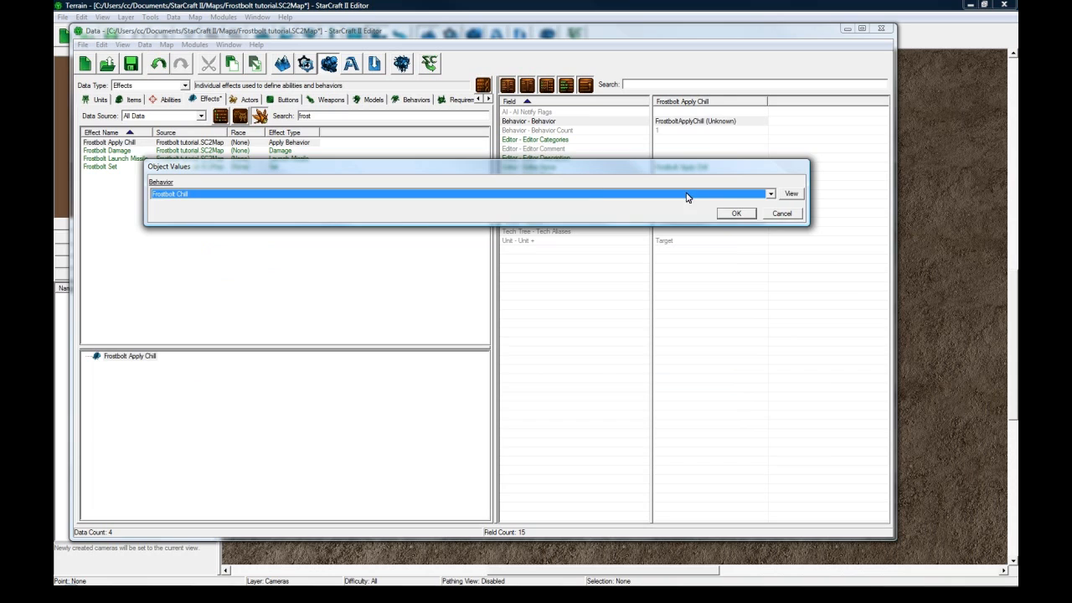
{"action": "left_click", "coordinate": [742, 212]}
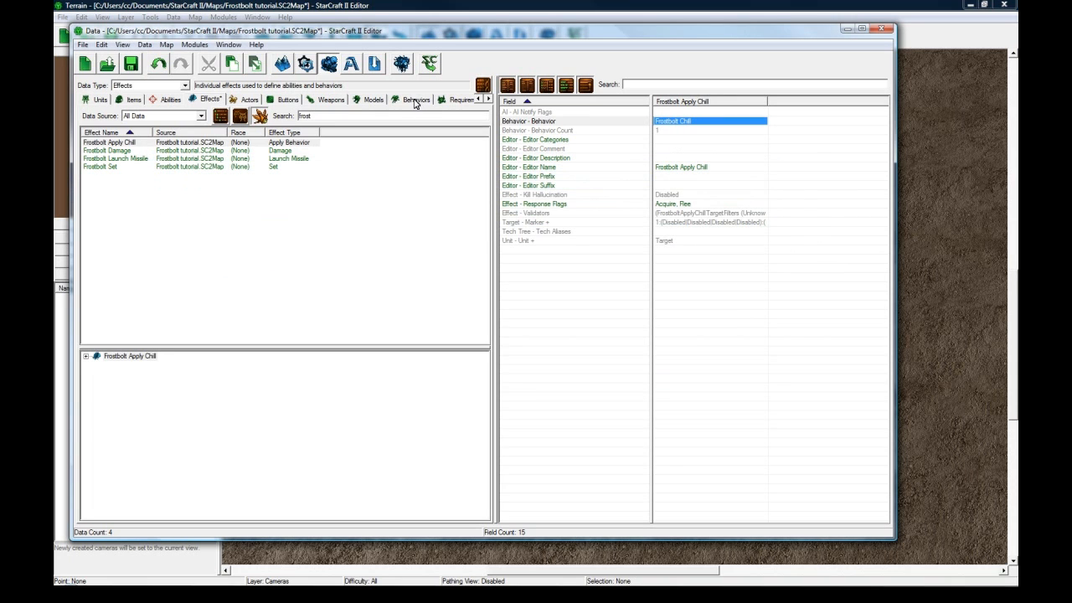
- Set the impact effect of Frostbolt Launch Missile to Frostbolt Set
{"action": "left_click", "coordinate": [131, 159]}
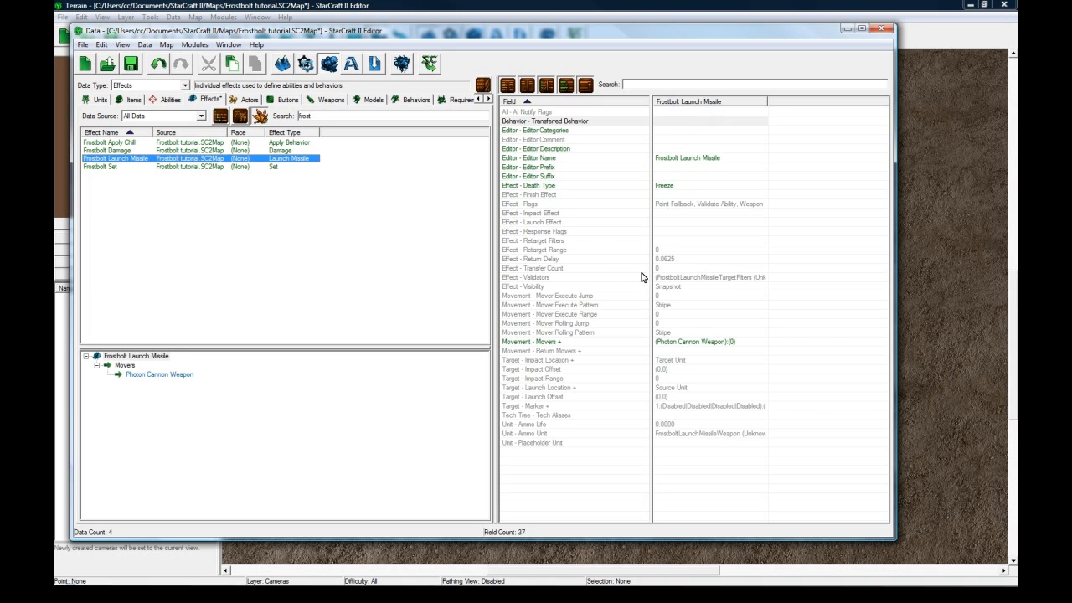
{"action": "double_click", "coordinate": [676, 214]}
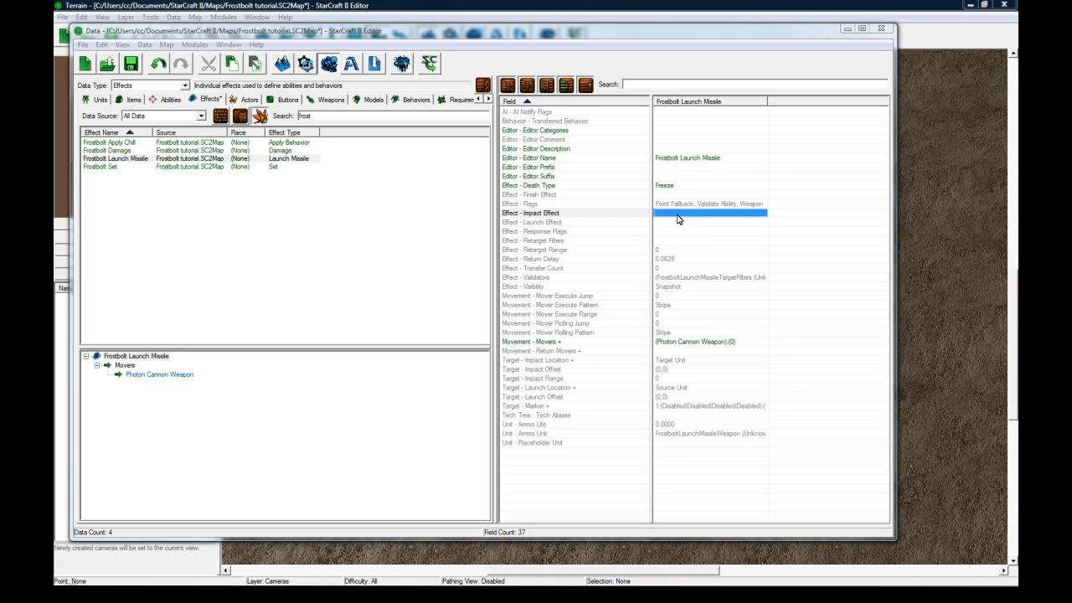
{"action": "left_click", "coordinate": [385, 196]}
{"action": "key", "text": "f"}
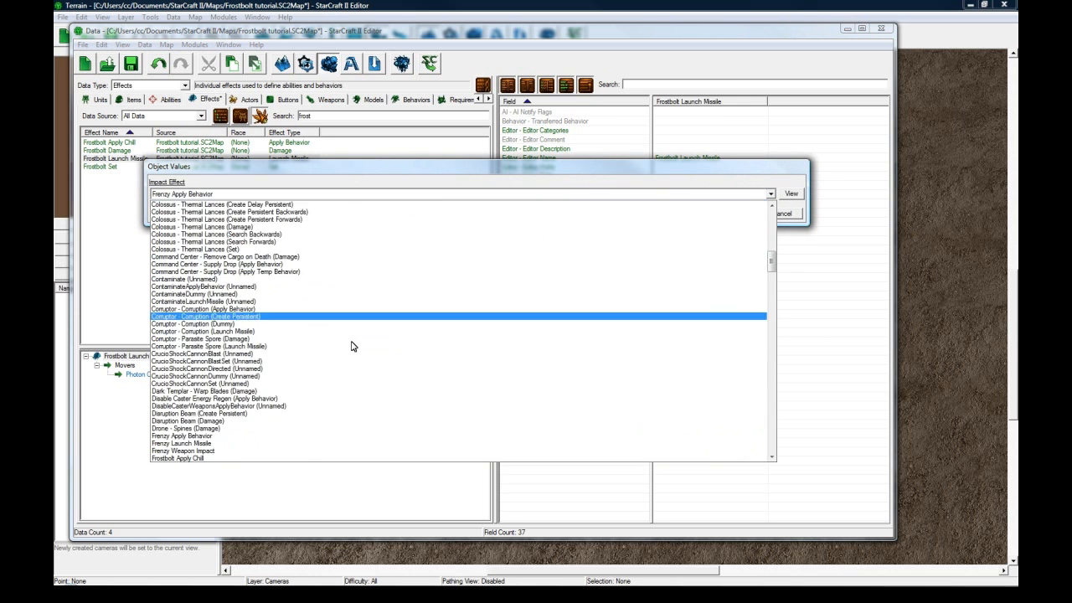
{"action": "left_click", "coordinate": [268, 444]}
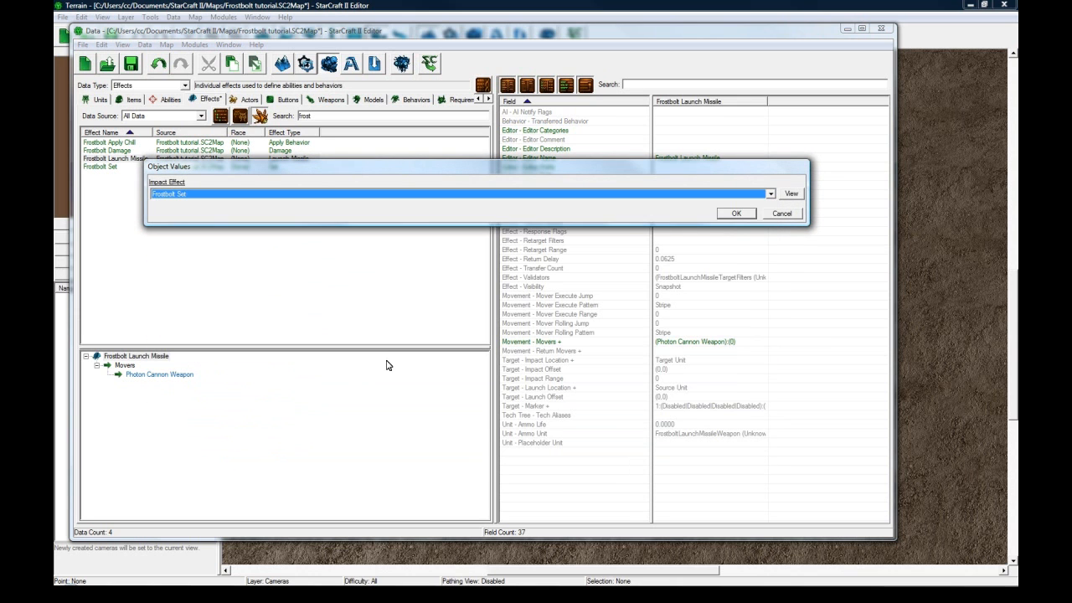
{"action": "left_click", "coordinate": [735, 215]}
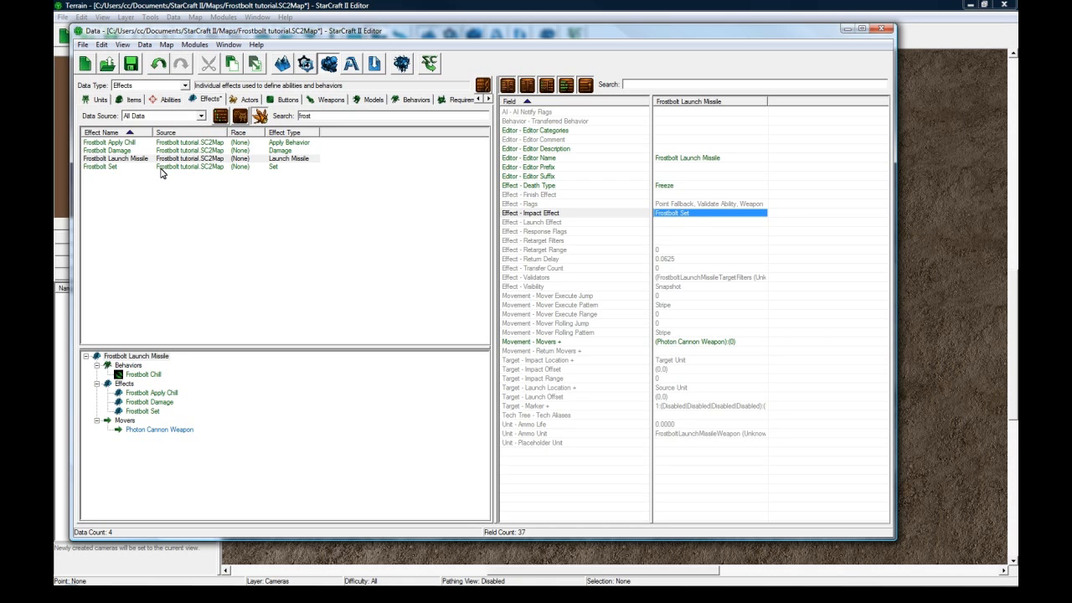
- Review the Frostbolt Set, Frostbolt Damage and Frostbolt Apply Chill effects and the Frostbolt Chill behavior
{"action": "left_click", "coordinate": [116, 167]}
{"action": "left_click", "coordinate": [189, 150]}
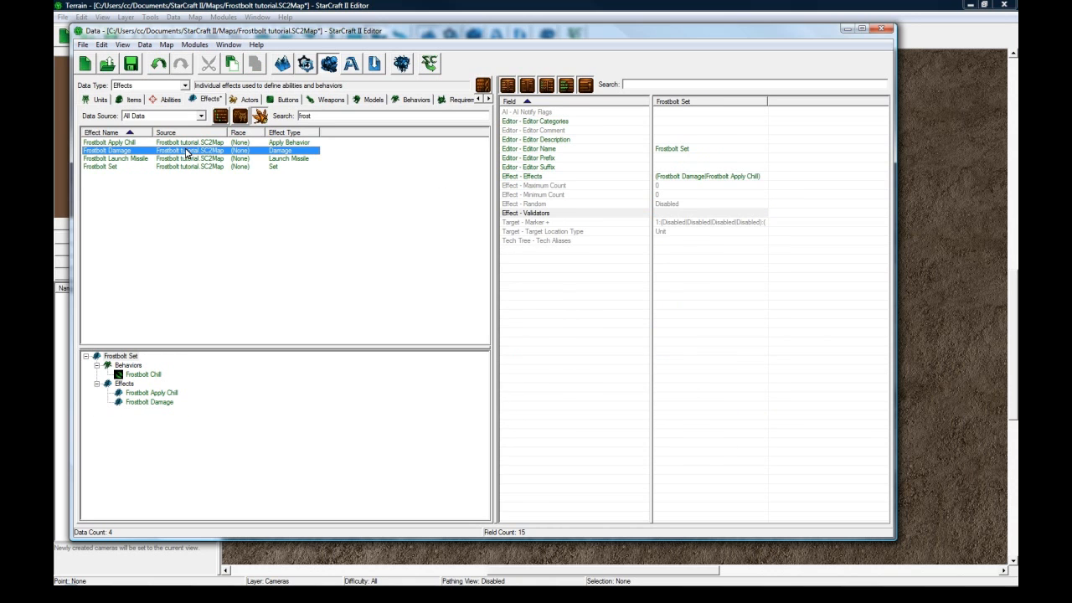
{"action": "left_click", "coordinate": [208, 142]}
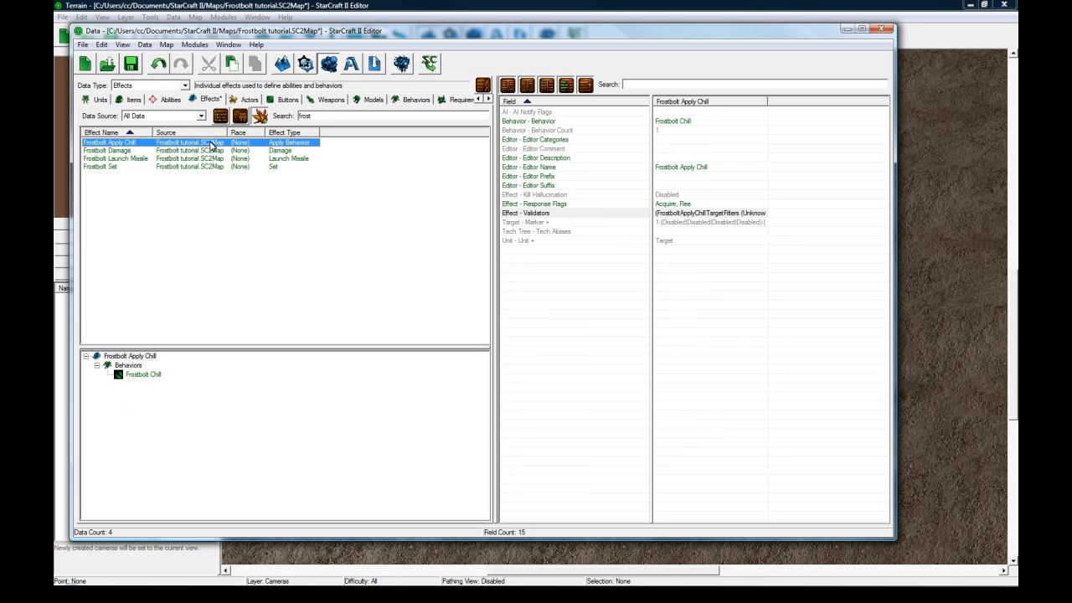
{"action": "left_click", "coordinate": [418, 101]}
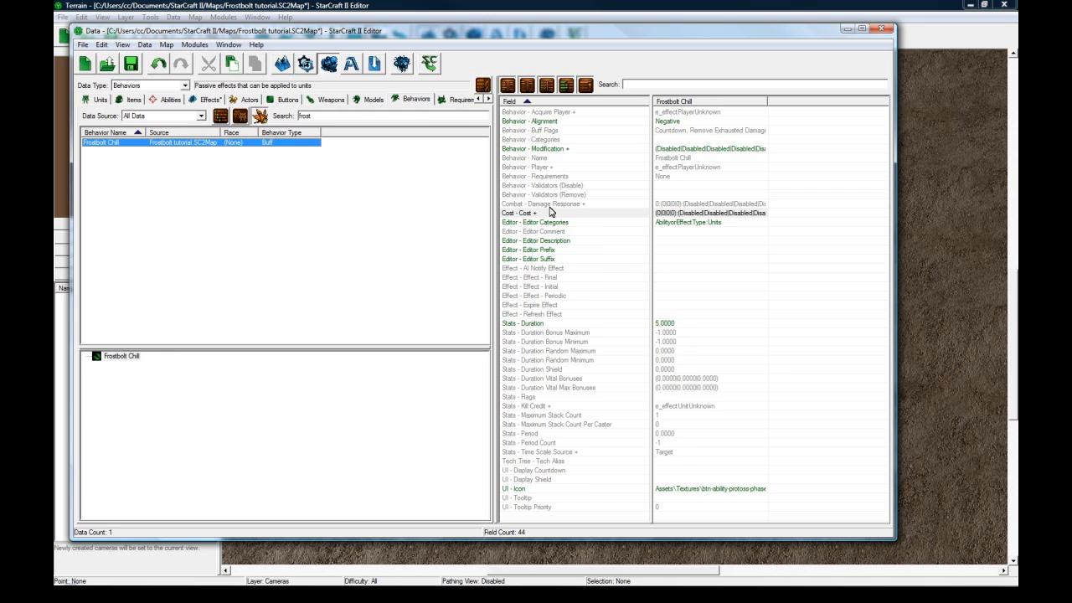
- Set the effect of the Frostbolt ability to Frostbolt Launch Missile
{"action": "left_click", "coordinate": [201, 100]}
{"action": "left_click", "coordinate": [168, 99]}
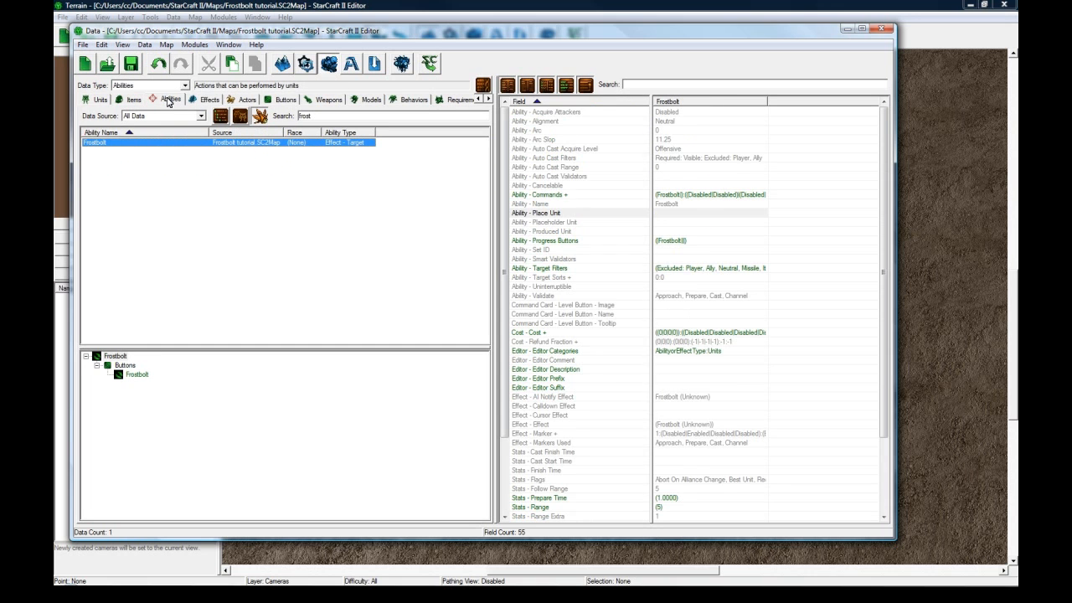
{"action": "left_click", "coordinate": [708, 304]}
{"action": "left_click", "coordinate": [705, 333]}
{"action": "scroll", "coordinate": [705, 332], "scroll_direction": "down", "scroll_amount": 3}
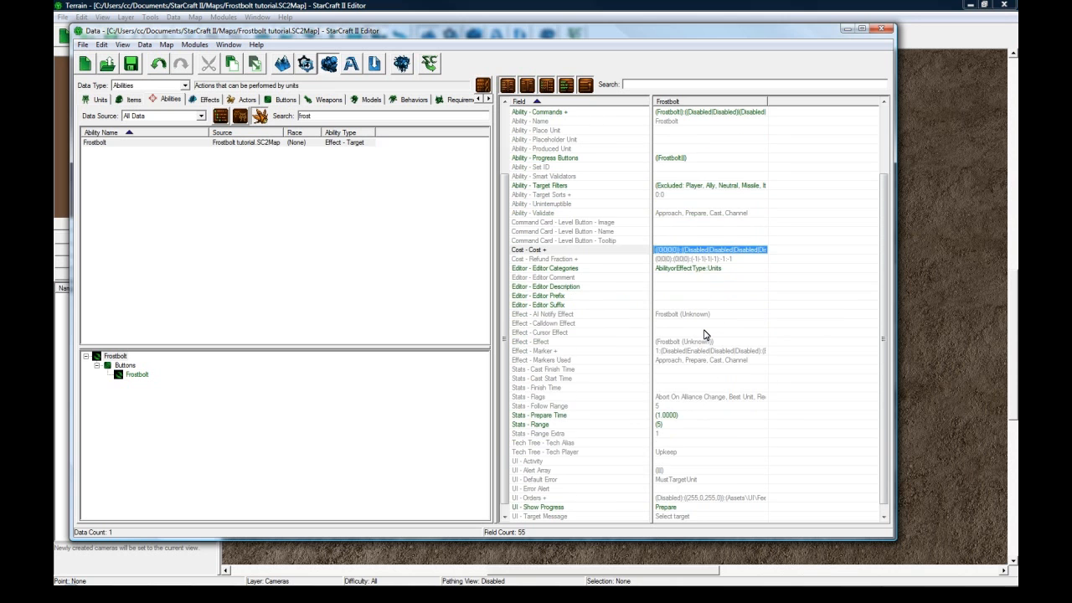
{"action": "left_click", "coordinate": [678, 342]}
{"action": "double_click", "coordinate": [678, 342]}
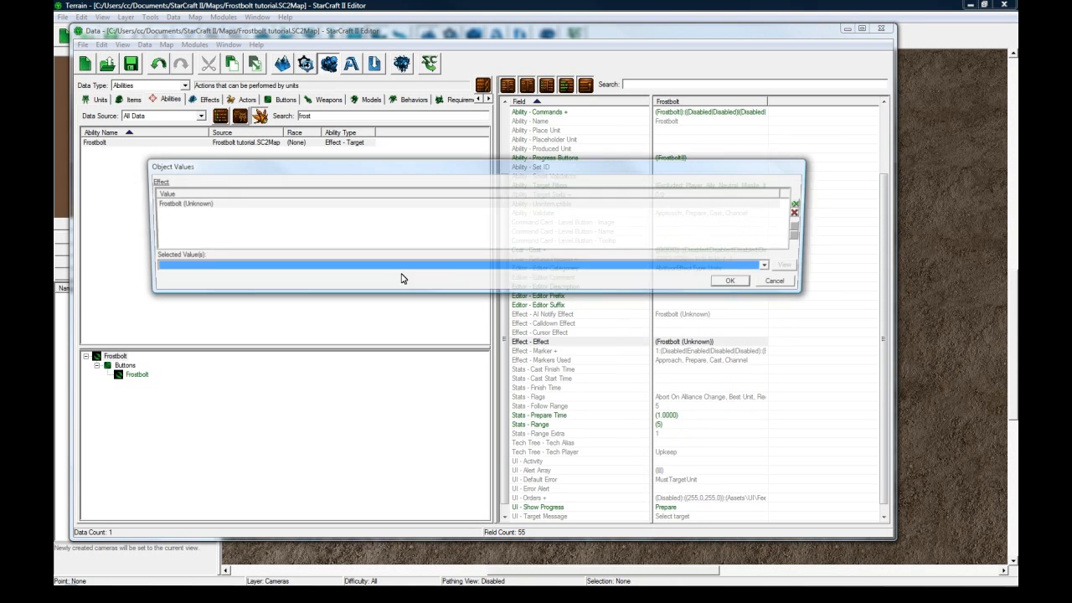
{"action": "left_click", "coordinate": [230, 269]}
{"action": "key", "text": "f"}
{"action": "scroll", "coordinate": [275, 433], "scroll_direction": "down", "scroll_amount": 3}
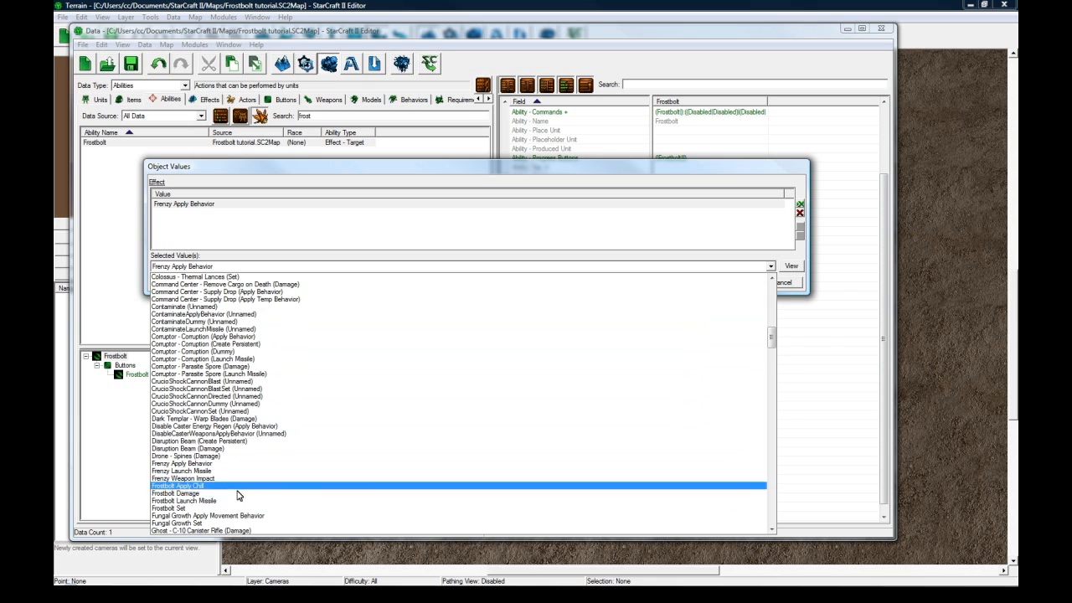
{"action": "left_click", "coordinate": [238, 500]}
{"action": "left_click", "coordinate": [736, 282]}
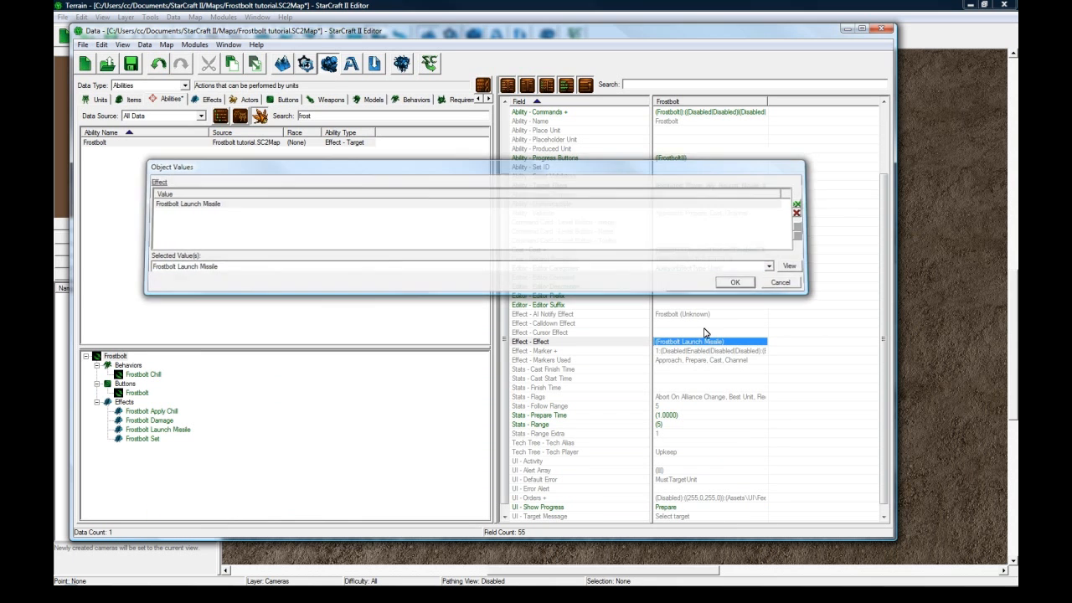
- Check the effects linked under the Frostbolt ability in its object tree and save the map
{"action": "left_click", "coordinate": [100, 357]}
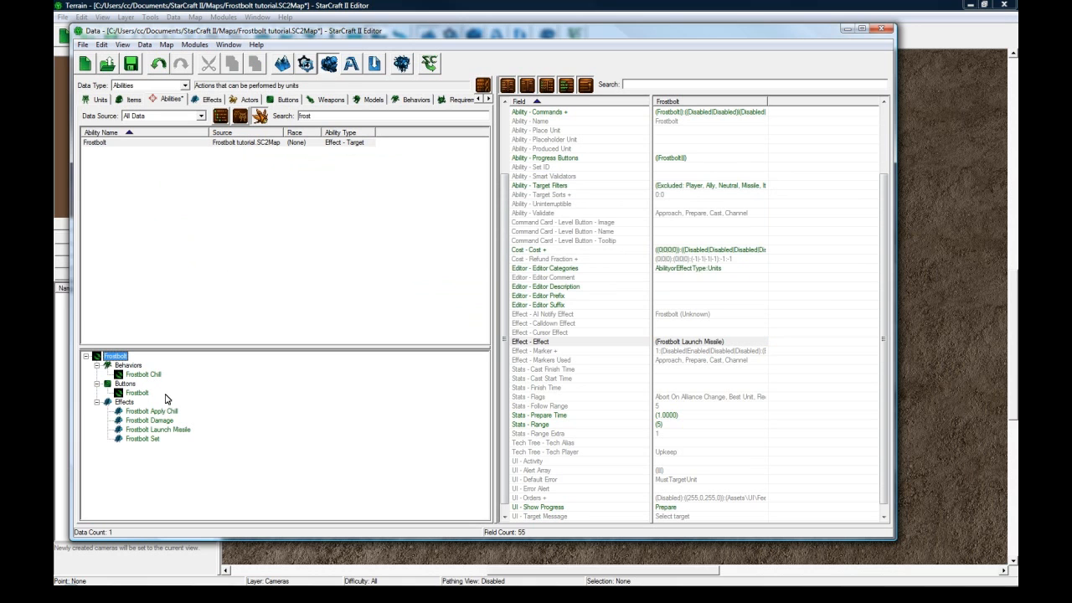
{"action": "left_click", "coordinate": [142, 438]}
{"action": "key", "text": "Up"}
{"action": "key", "text": "Up"}
{"action": "key", "text": "Up"}
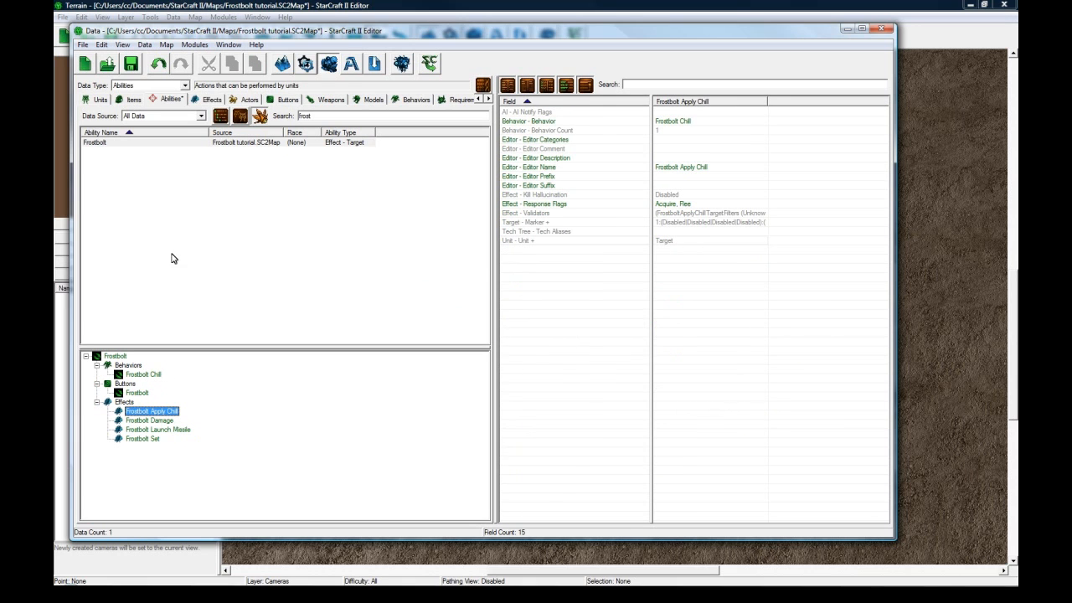
{"action": "left_click", "coordinate": [137, 67]}
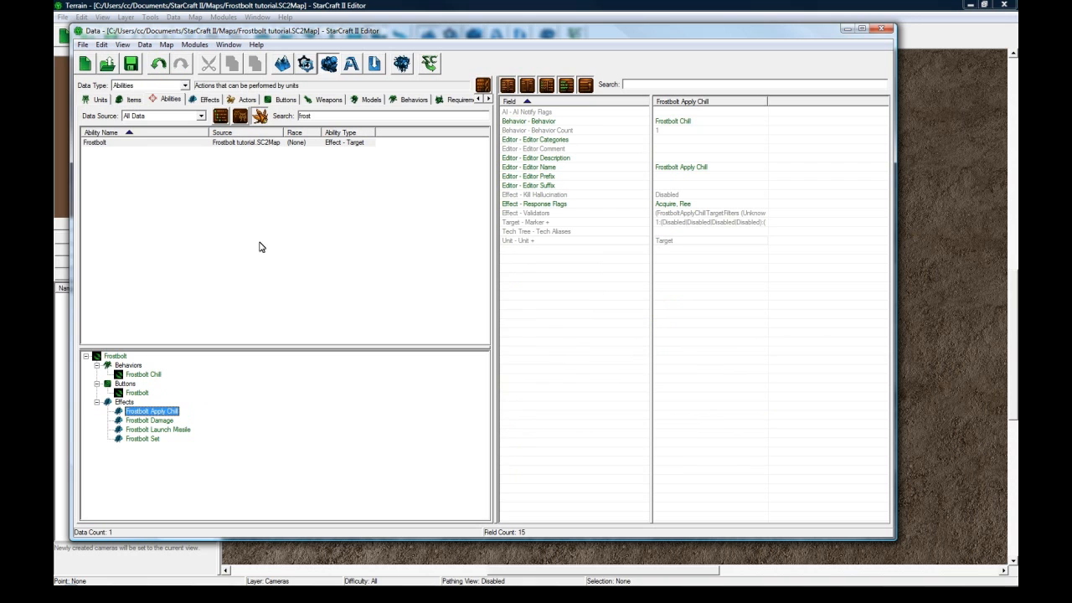
- Filter the unit data by "photon" to locate the Photon Cannon units
{"action": "left_click", "coordinate": [100, 100]}
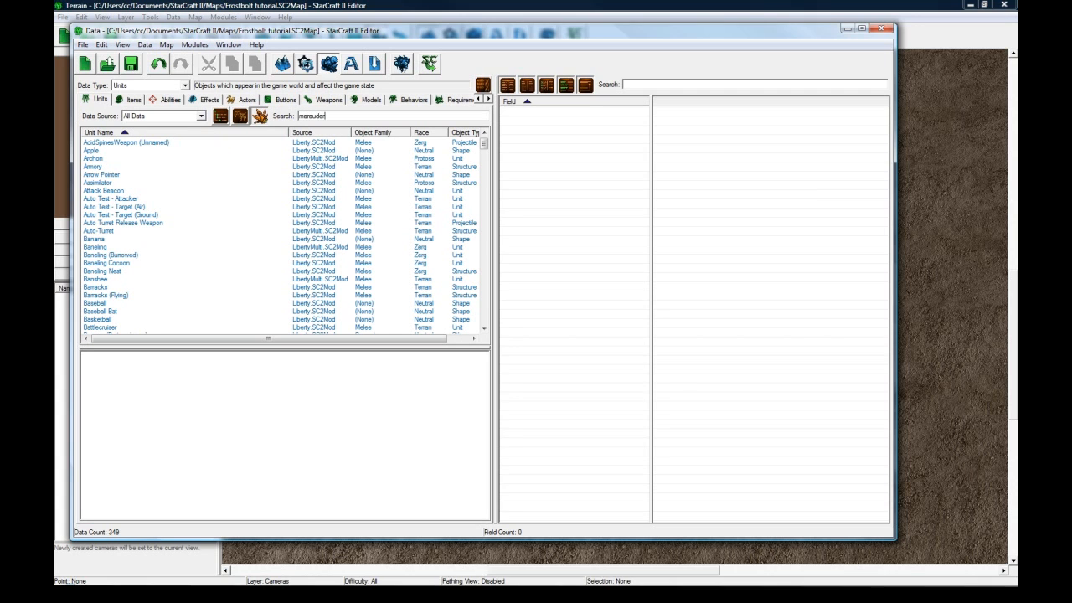
{"action": "key", "text": "BackSpace"}
{"action": "key", "text": "BackSpace"}
{"action": "key", "text": "BackSpace"}
{"action": "key", "text": "BackSpace"}
{"action": "key", "text": "BackSpace"}
{"action": "key", "text": "BackSpace"}
{"action": "key", "text": "BackSpace"}
{"action": "type", "text": "photon"}
{"action": "left_click", "coordinate": [240, 191]}
{"action": "left_click", "coordinate": [117, 144]}
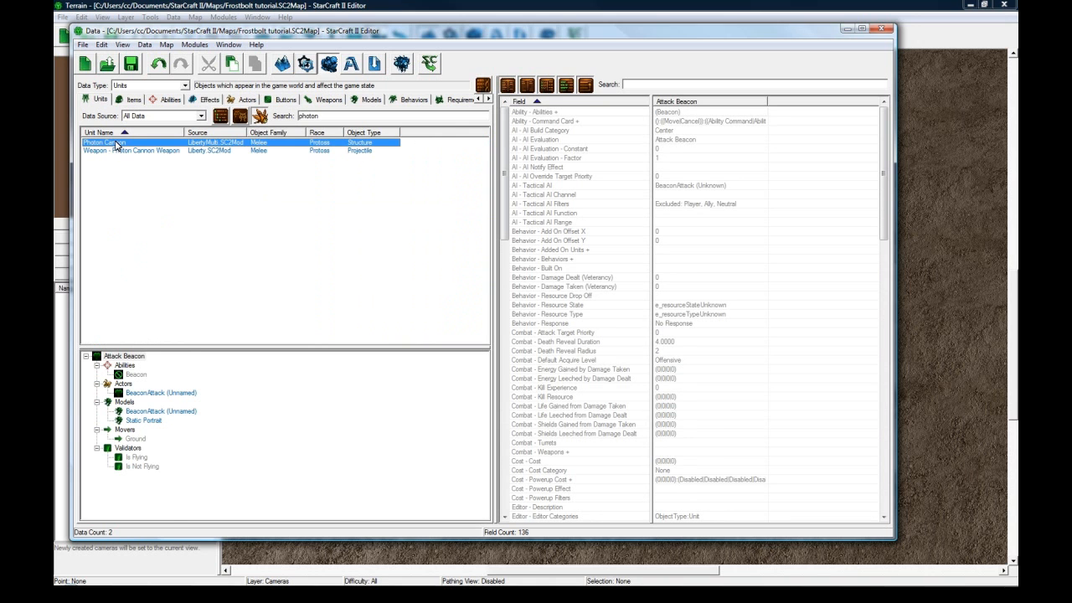
- Duplicate the Photon Cannon Weapon unit together with its attack missile actor, leaving its model and mover linked
{"action": "left_click", "coordinate": [123, 151]}
{"action": "right_click", "coordinate": [125, 152]}
{"action": "left_click", "coordinate": [203, 189]}
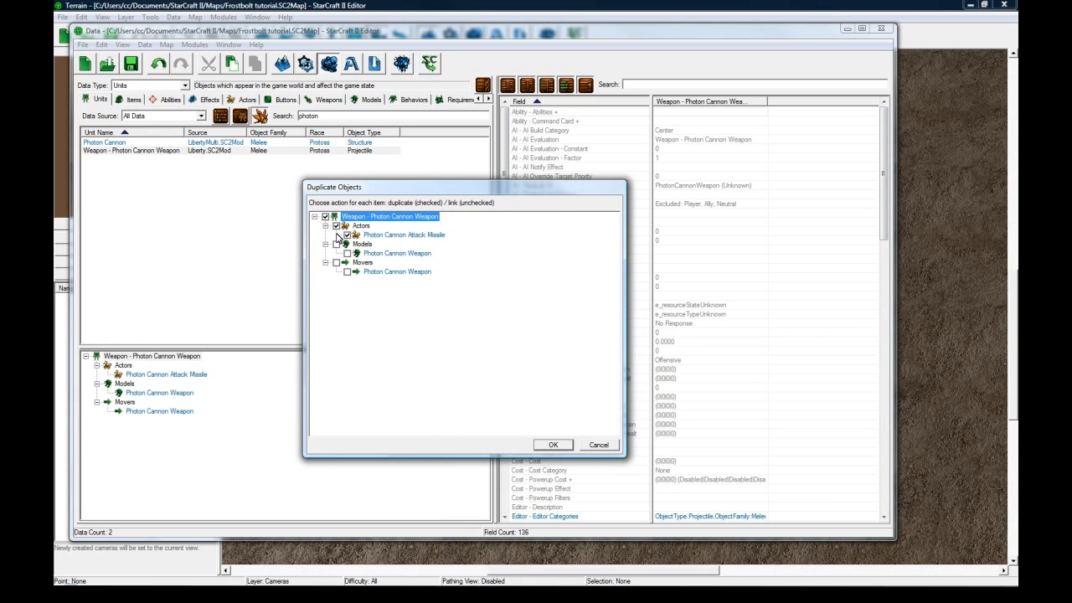
{"action": "left_click", "coordinate": [550, 444]}
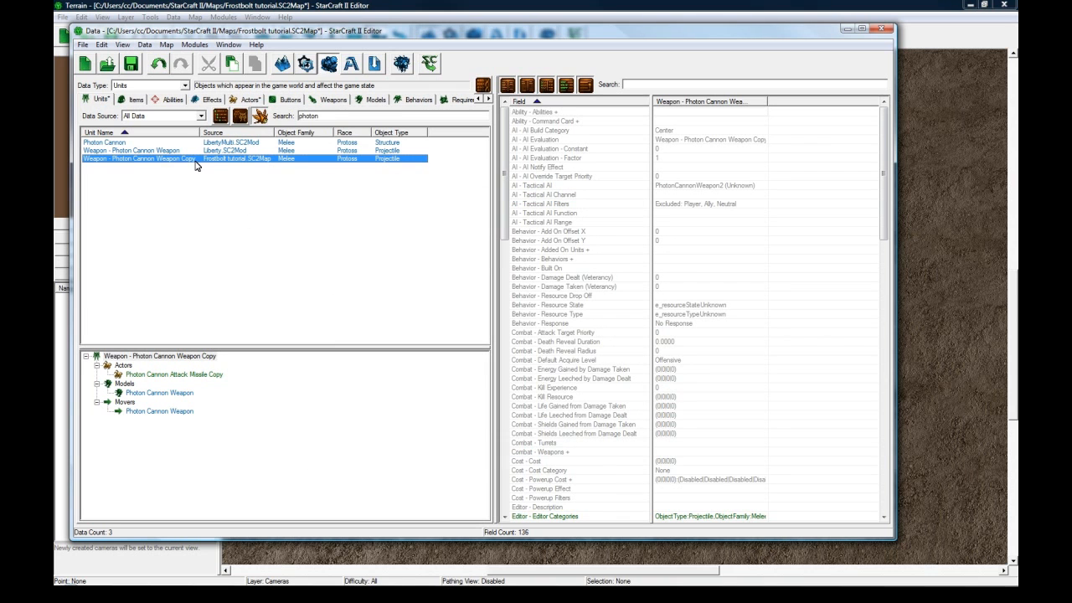
- Rename the duplicated Photon Cannon Weapon unit to Frostbolt Missile with the suggested ID FrostboltMissile
{"action": "double_click", "coordinate": [196, 159]}
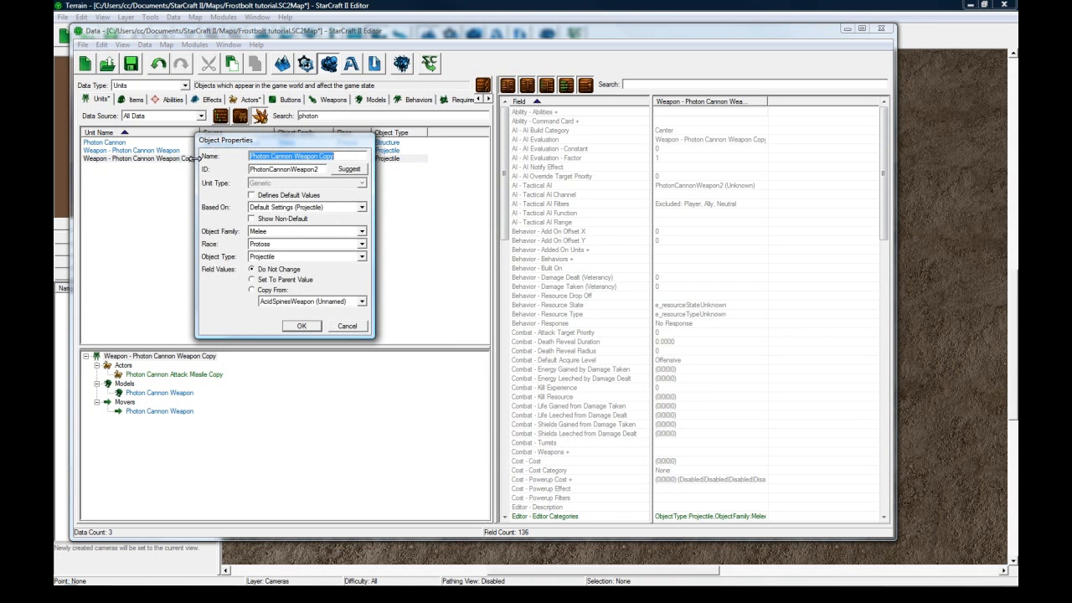
{"action": "type", "text": "Frost"}
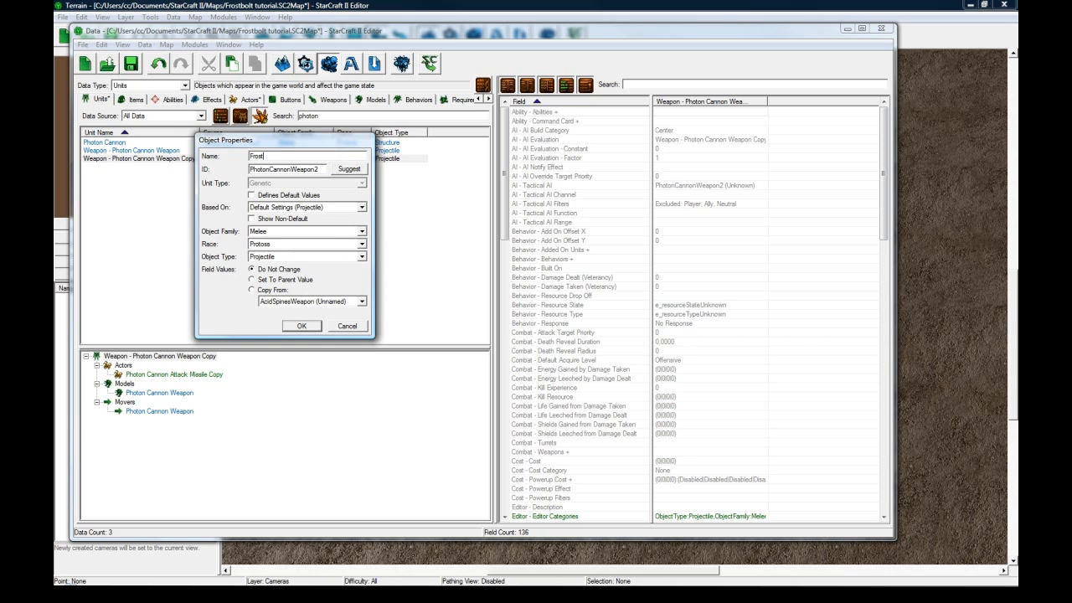
{"action": "type", "text": "bolt Missile"}
{"action": "left_click", "coordinate": [349, 169]}
{"action": "left_click", "coordinate": [301, 325]}
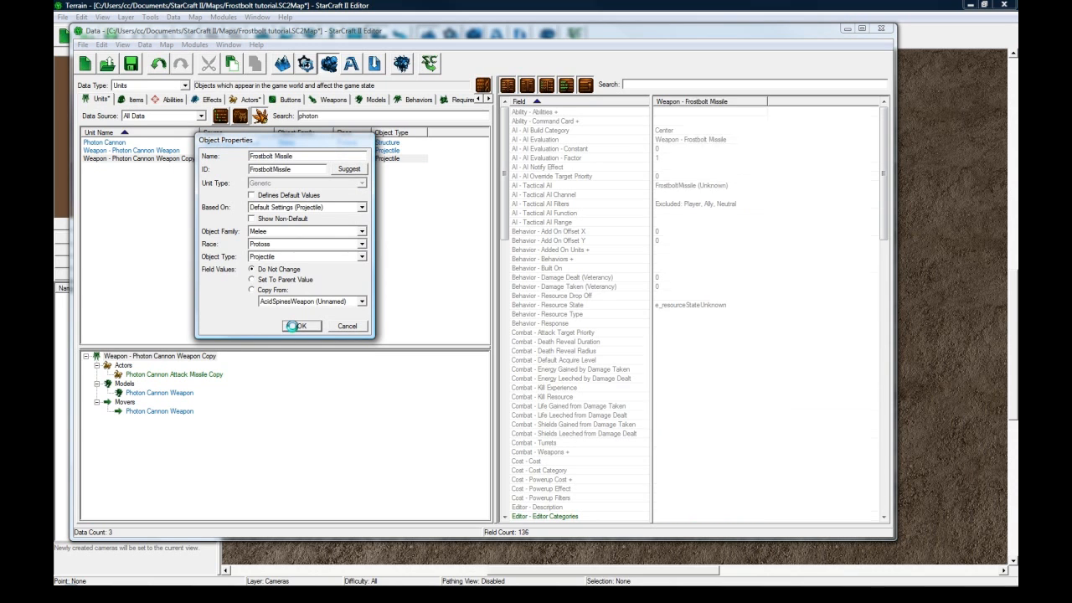
- Rename the duplicated Photon Cannon Attack Missile actor to Frostbolt Missile and use the suggested ID
{"action": "double_click", "coordinate": [167, 376]}
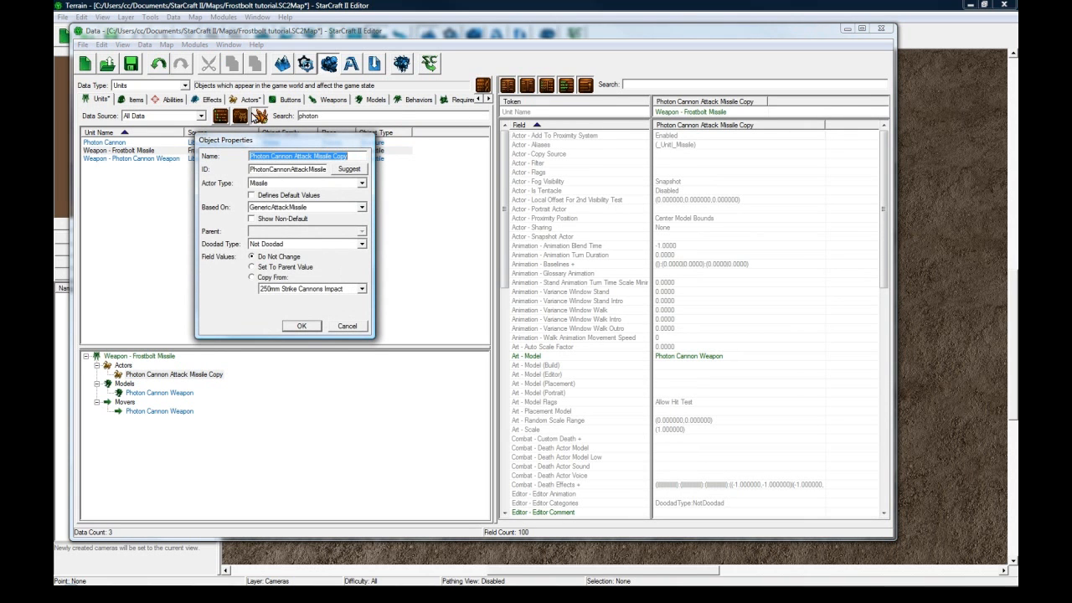
{"action": "type", "text": "Frostbolt Missile"}
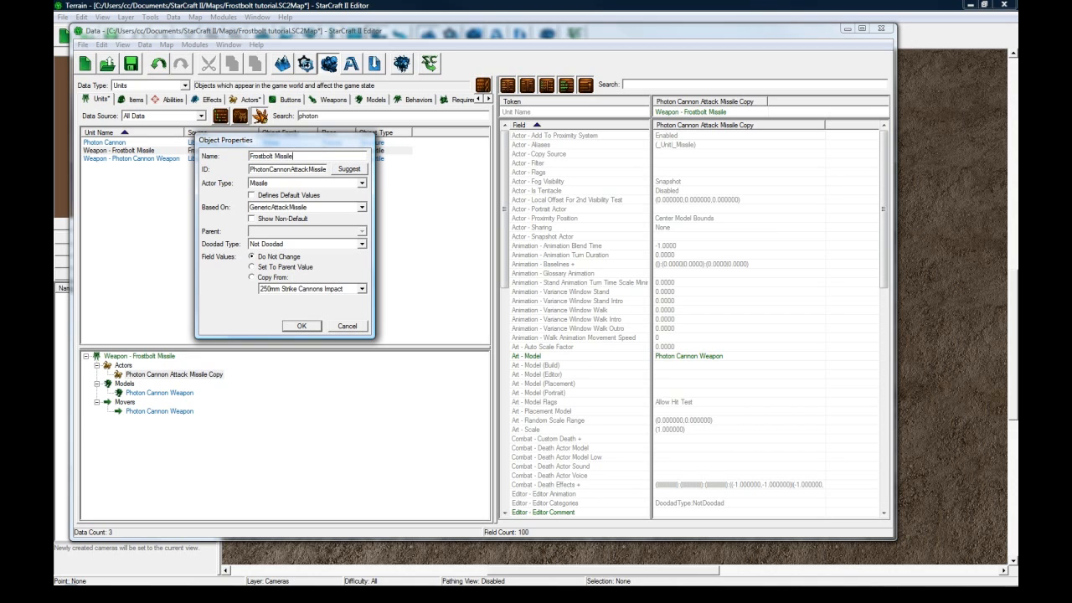
{"action": "left_click", "coordinate": [349, 169]}
{"action": "left_click", "coordinate": [302, 326]}
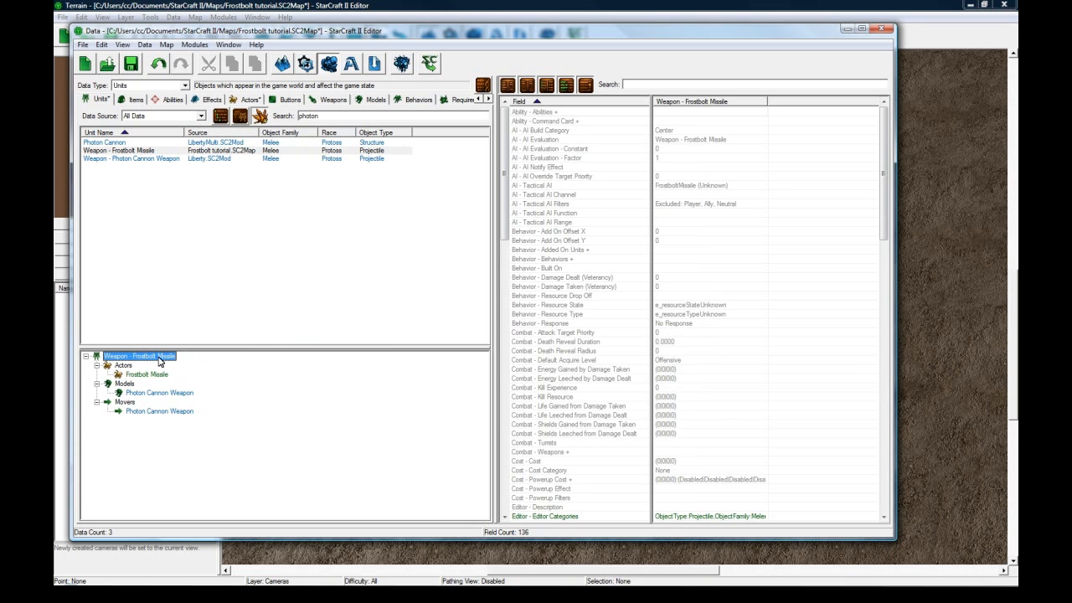
- Open the Editor Prefix field of the Frostbolt Missile unit for editing
{"action": "left_click", "coordinate": [154, 151]}
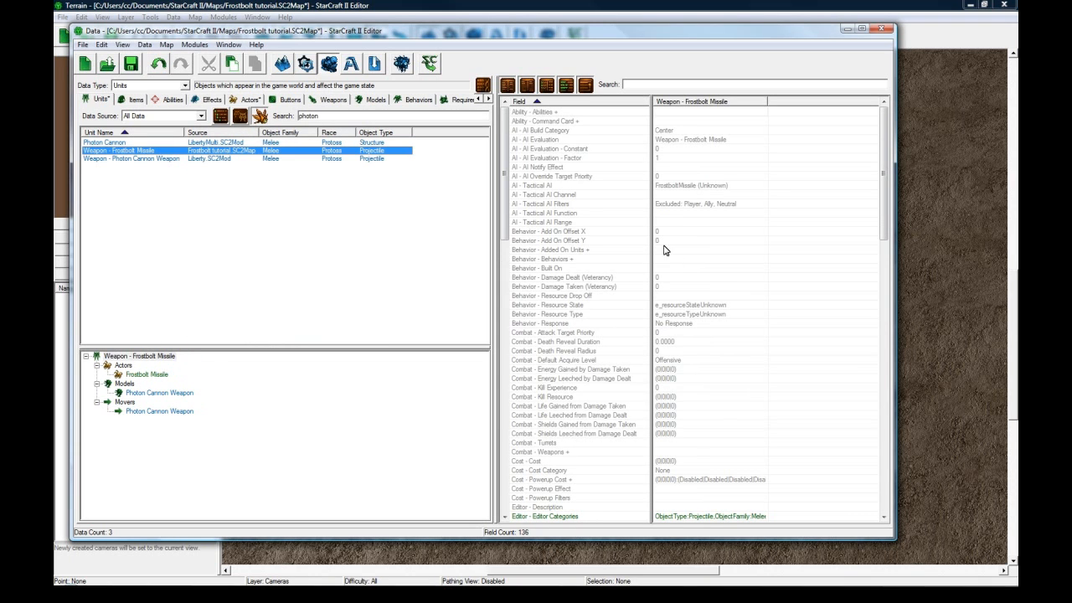
{"action": "left_click", "coordinate": [691, 296]}
{"action": "scroll", "coordinate": [682, 277], "scroll_direction": "down", "scroll_amount": 3}
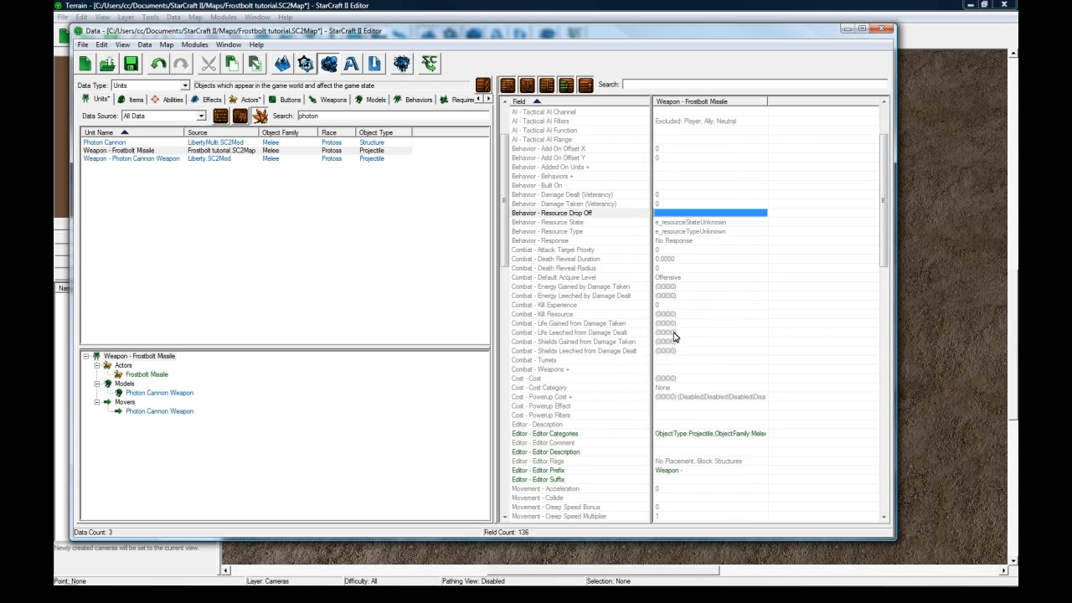
{"action": "scroll", "coordinate": [674, 336], "scroll_direction": "up", "scroll_amount": 2}
{"action": "double_click", "coordinate": [680, 415]}
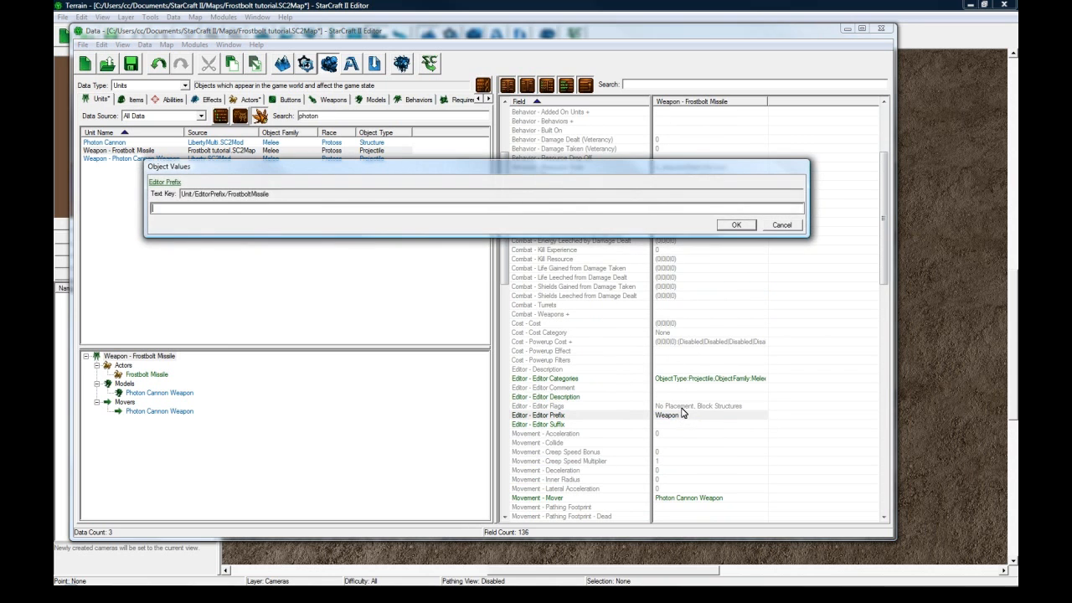